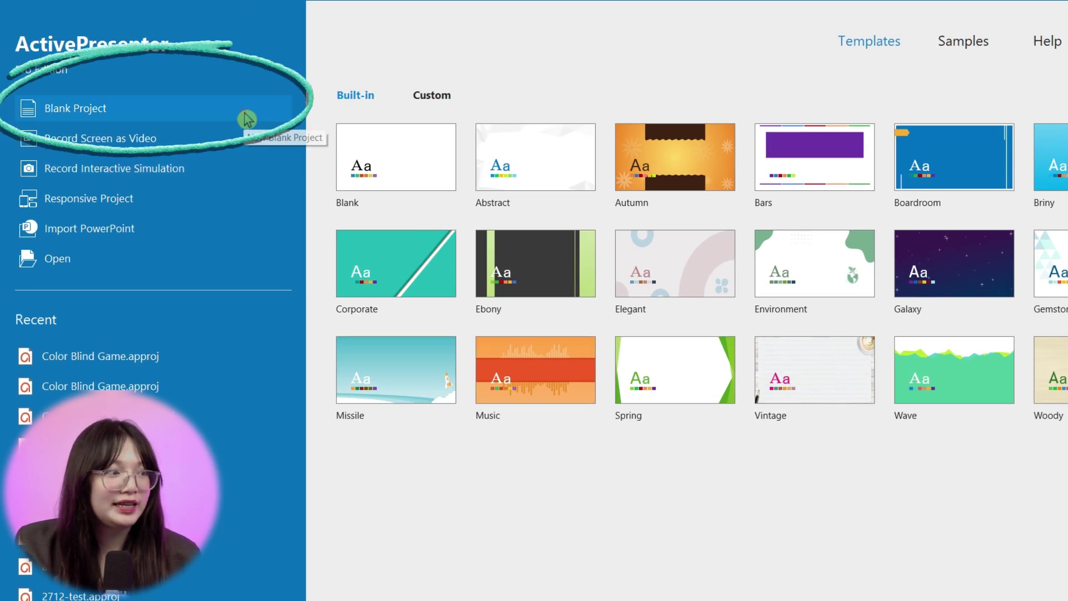
Step: Create a blank project and import bg color blind game.png and for-food-99185.mp3 as resources
left_click(167, 77)
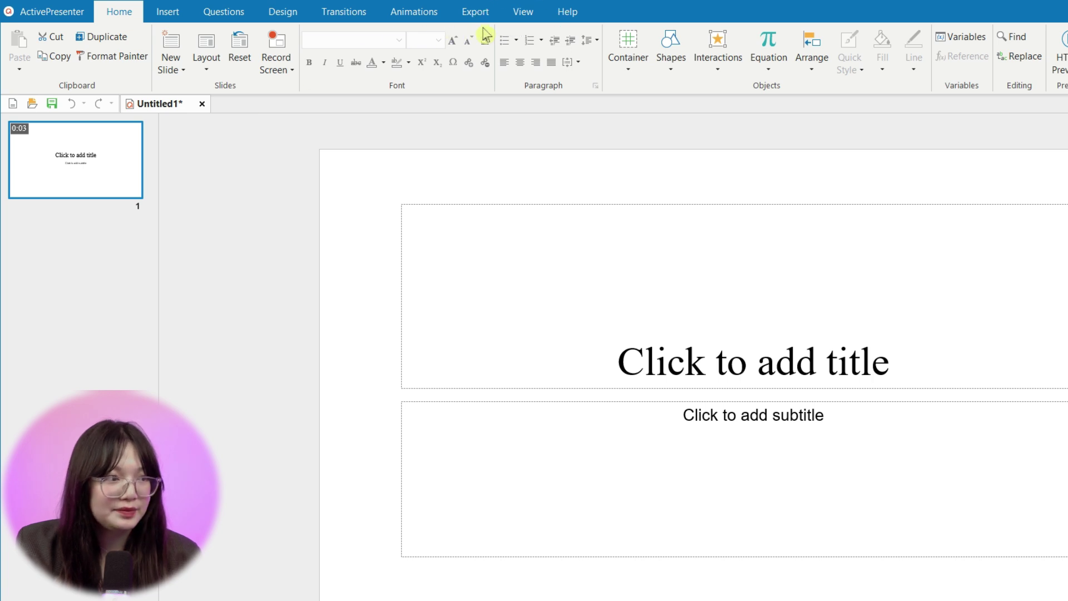
left_click(522, 13)
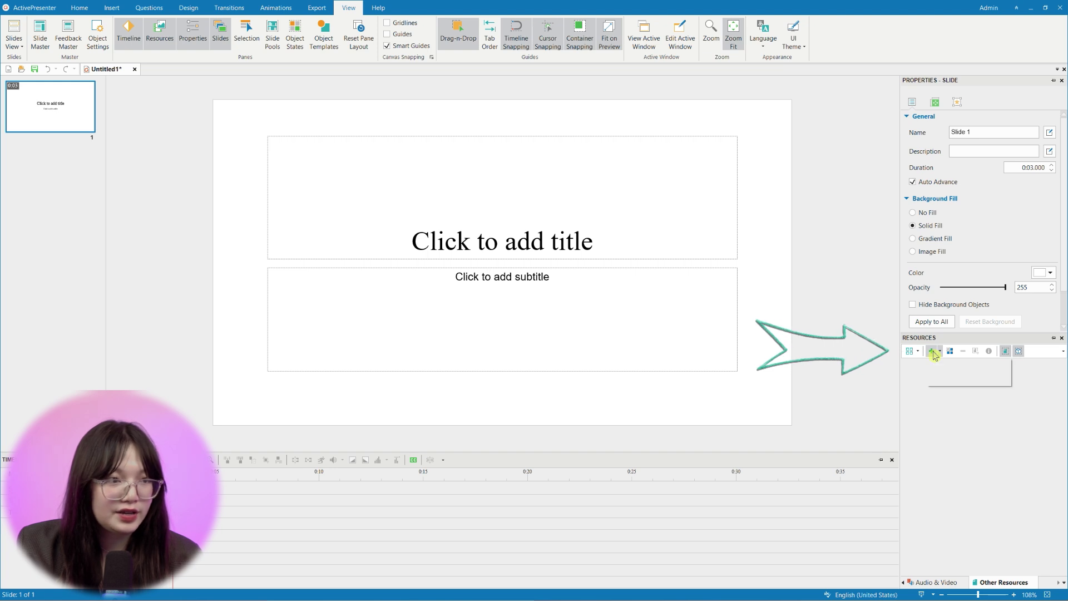
left_click(934, 352)
left_click(945, 367)
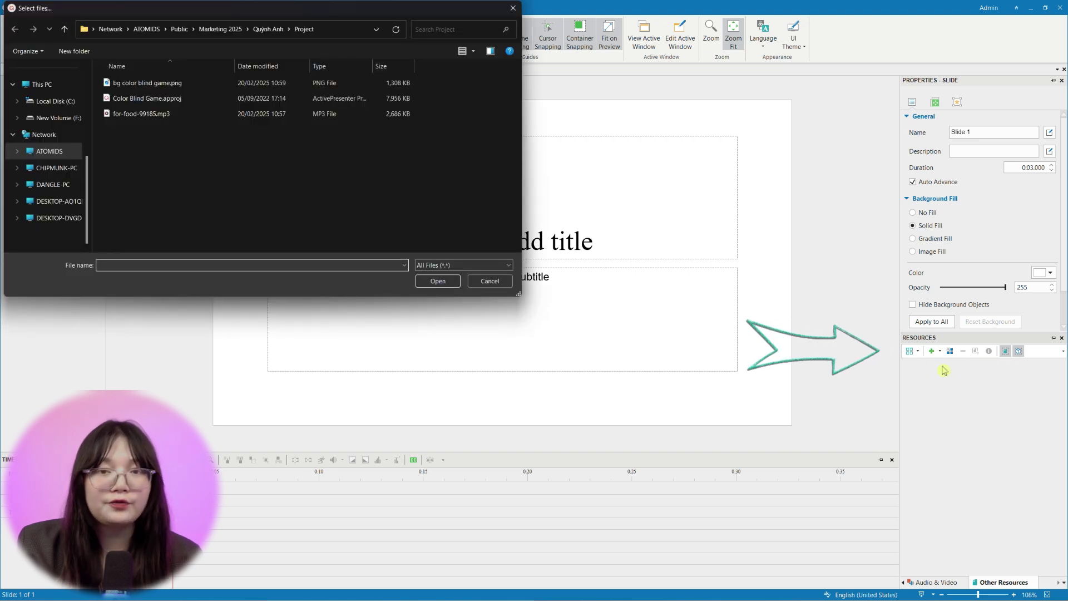
left_click(167, 113)
left_click(177, 82, "ctrl")
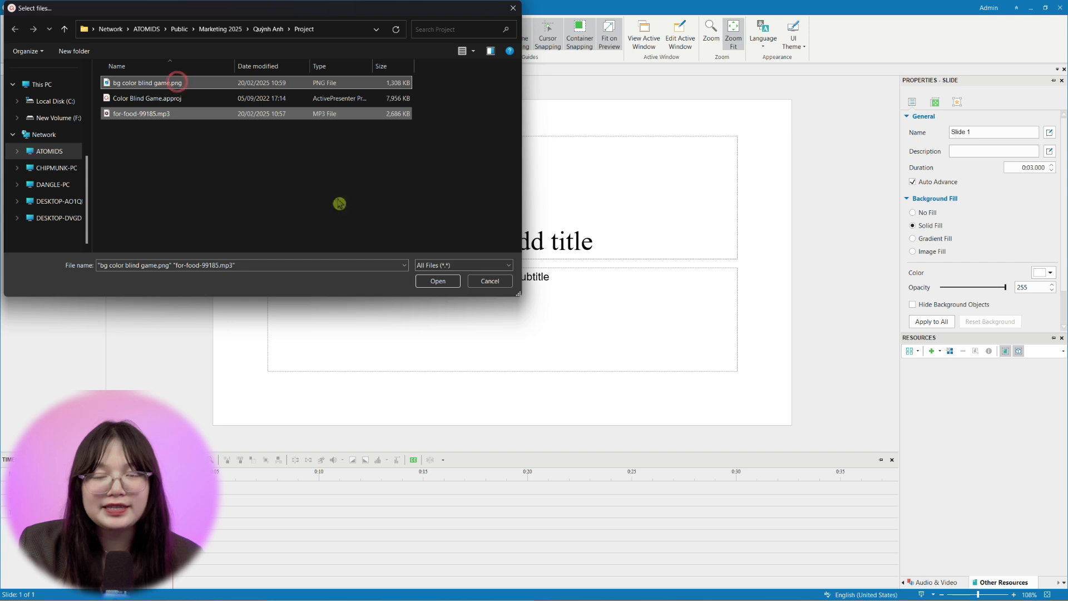
left_click(446, 287)
Step: Check the imported audio and background image in the Resources pane
left_click(925, 583)
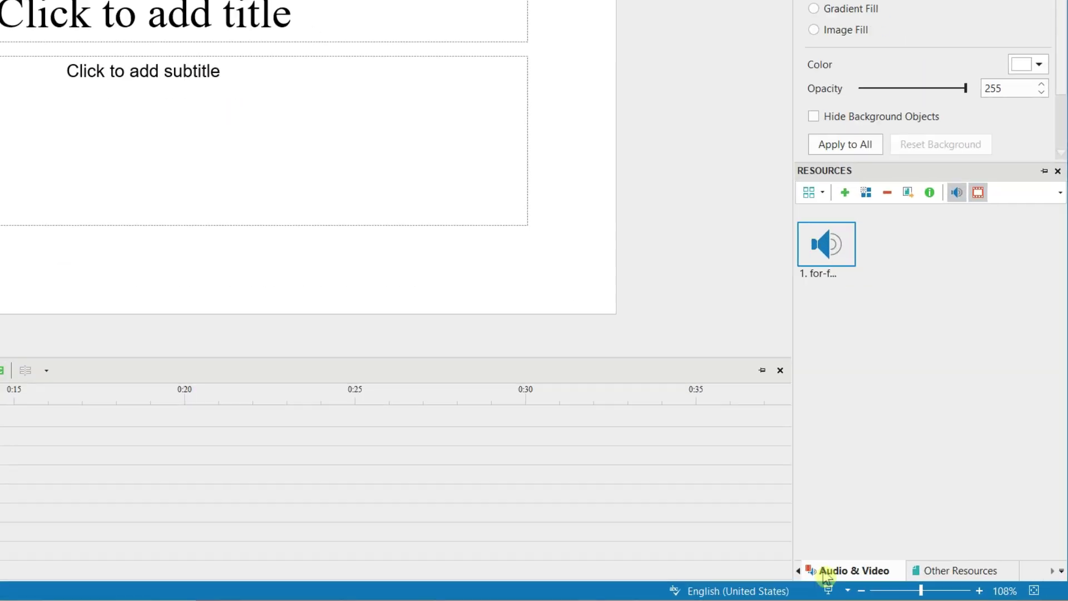
left_click(799, 571)
left_click(812, 572)
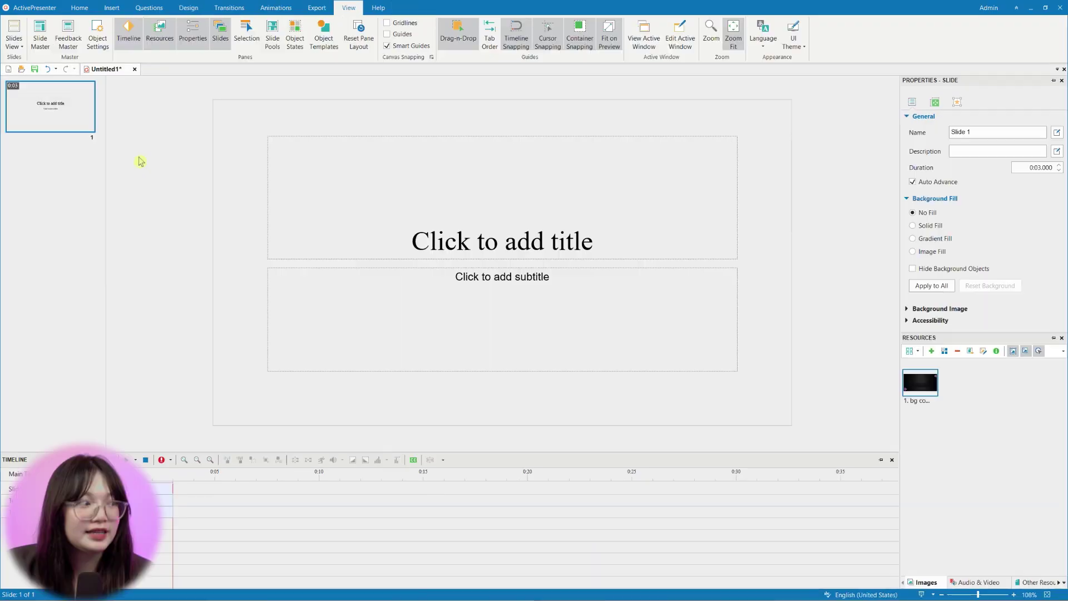
Step: In Slide Master, drag the bg color blind game image onto the master slide
left_click(68, 60)
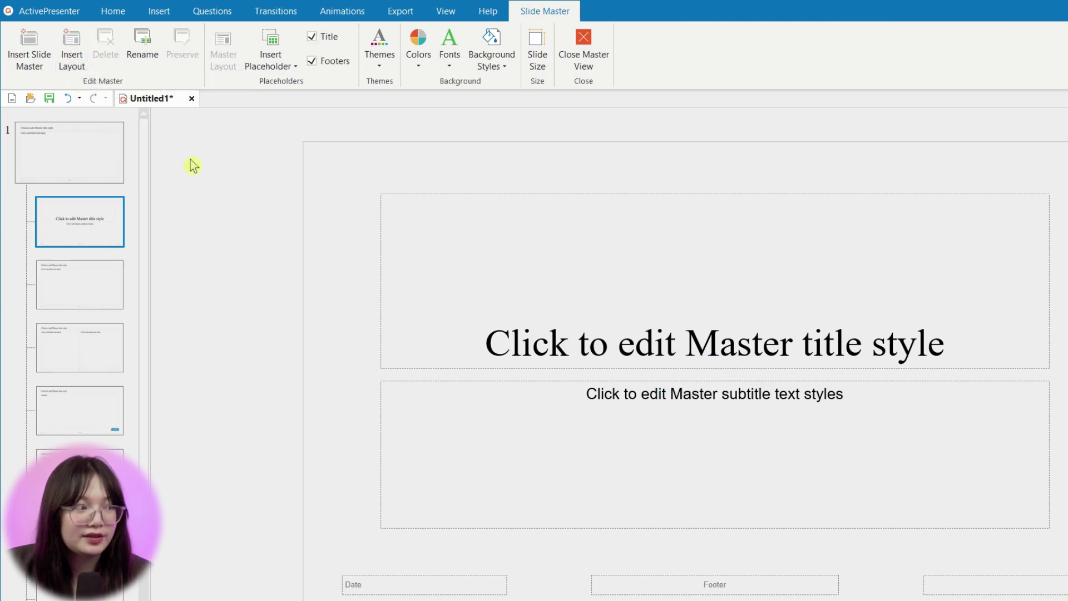
left_click(118, 156)
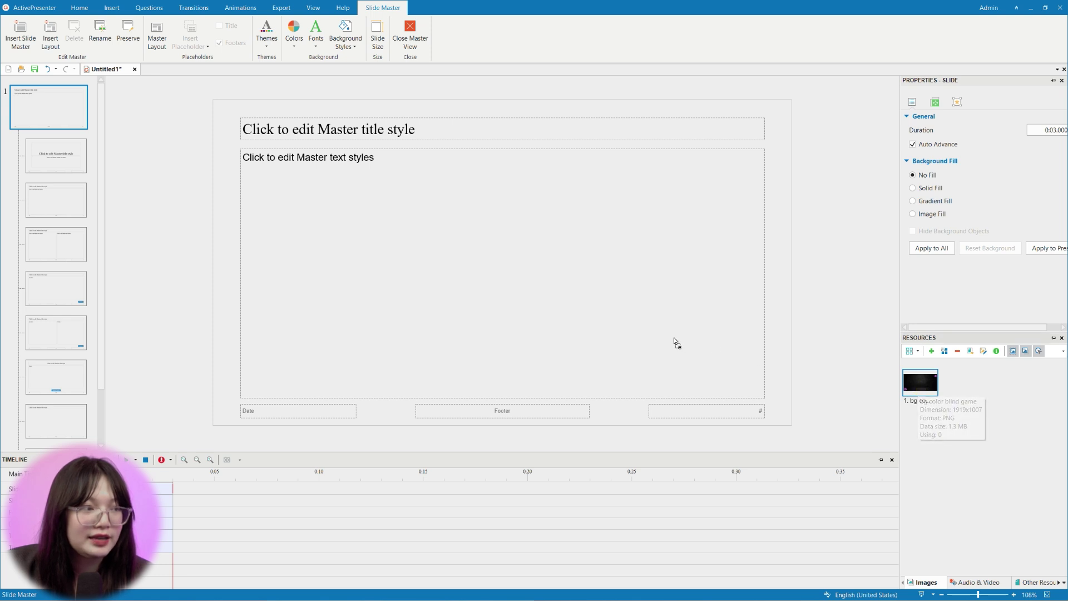
left_click_drag(676, 344, 673, 336)
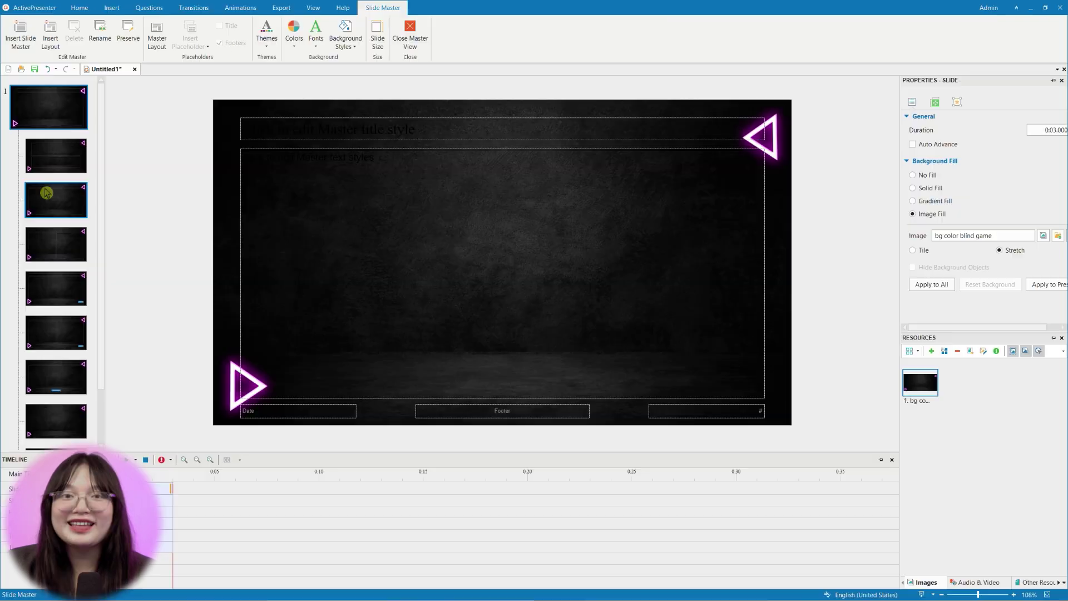
Step: Check the image on each layout, from Title Slide to Review Course, then reselect the master
left_click(56, 166)
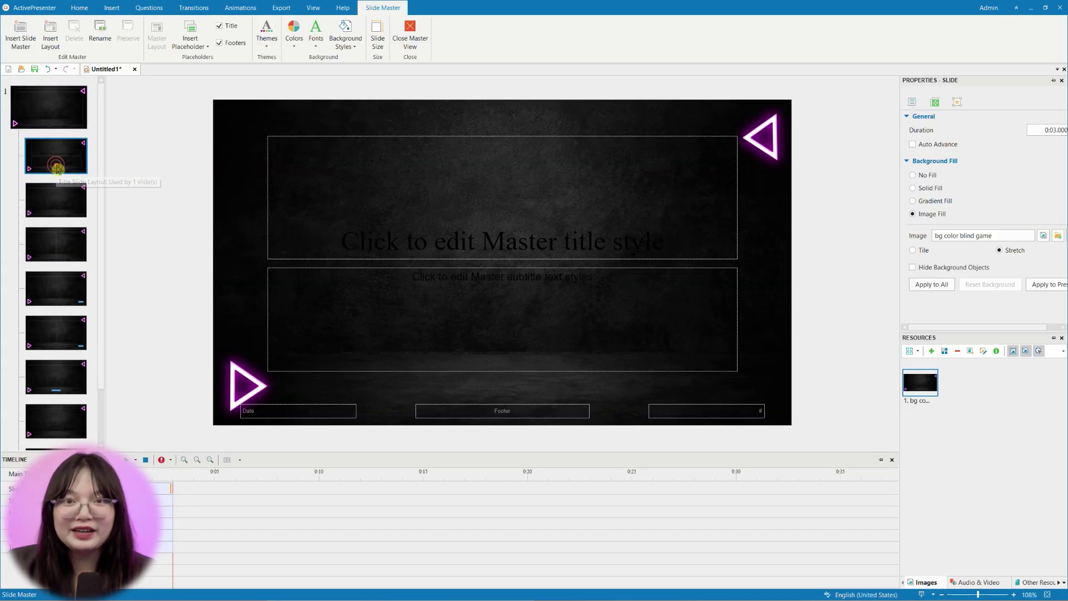
left_click(60, 211)
left_click(64, 261)
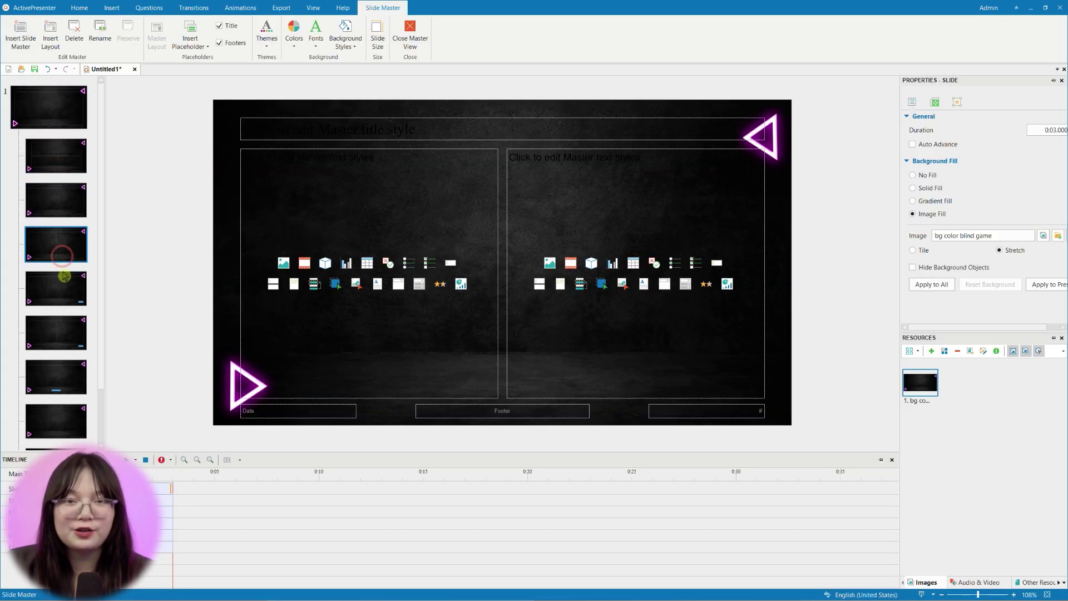
left_click(64, 276)
left_click(65, 333)
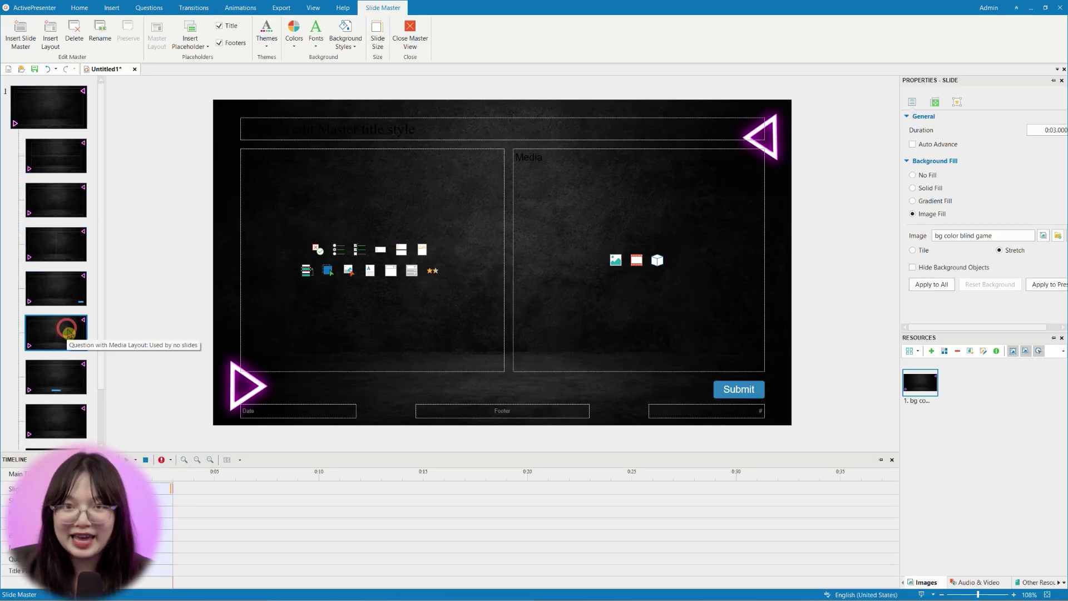
left_click(69, 377)
left_click(62, 118)
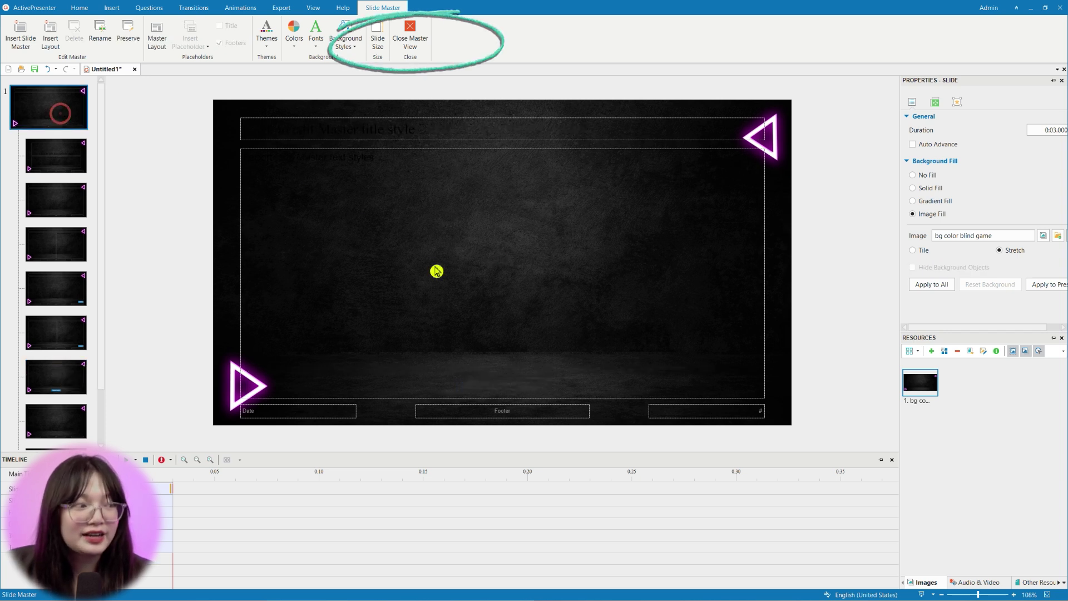
Step: Place for-food-99185.mp3 on the slide, playing over multiple slides on the bottom layer as background music
left_click(410, 32)
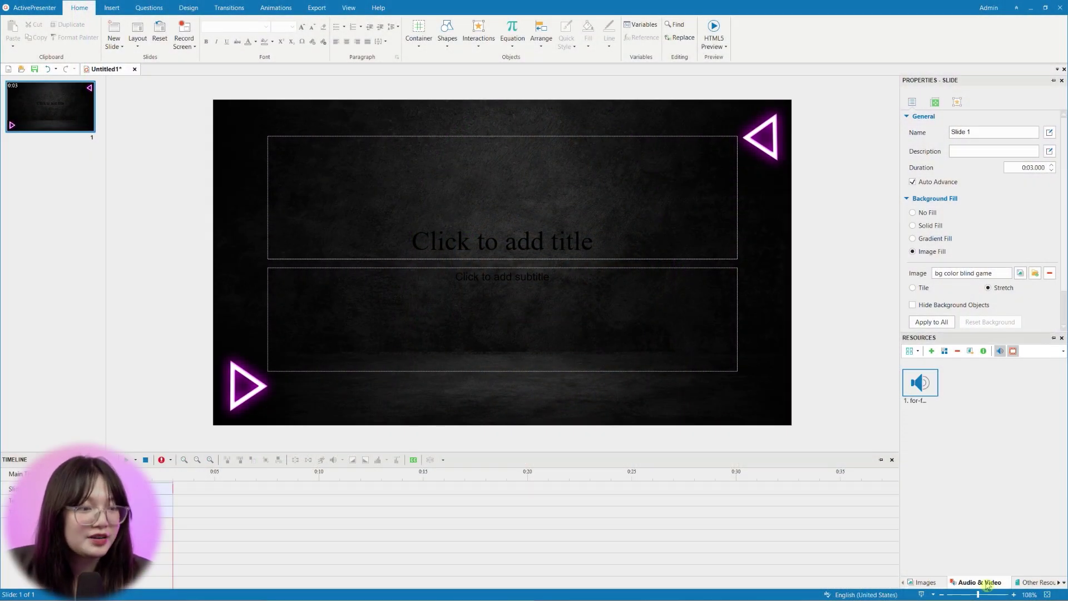
left_click_drag(271, 142, 271, 143)
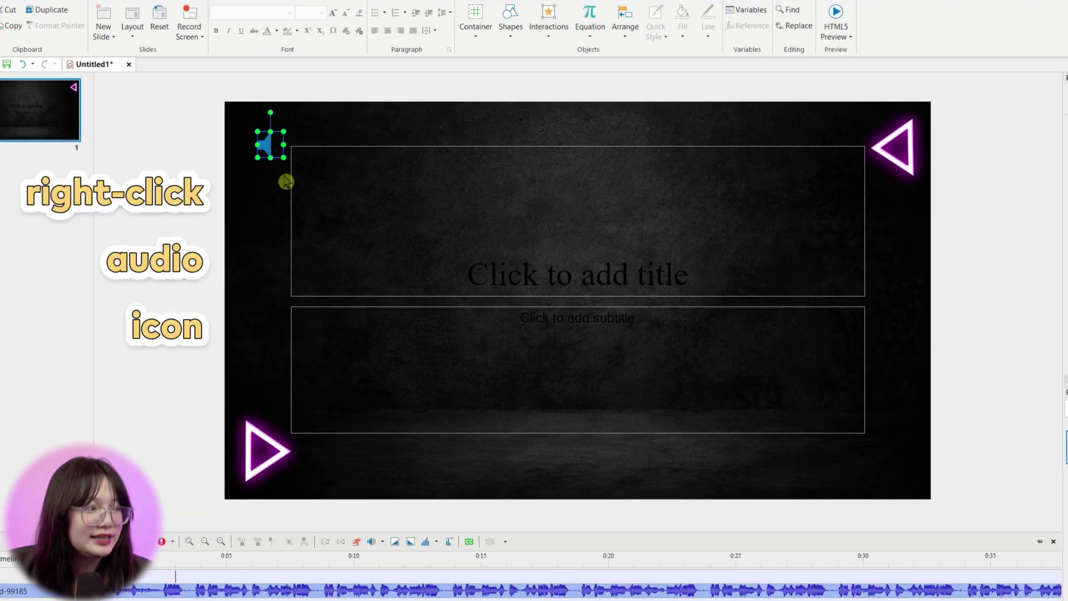
right_click(270, 147)
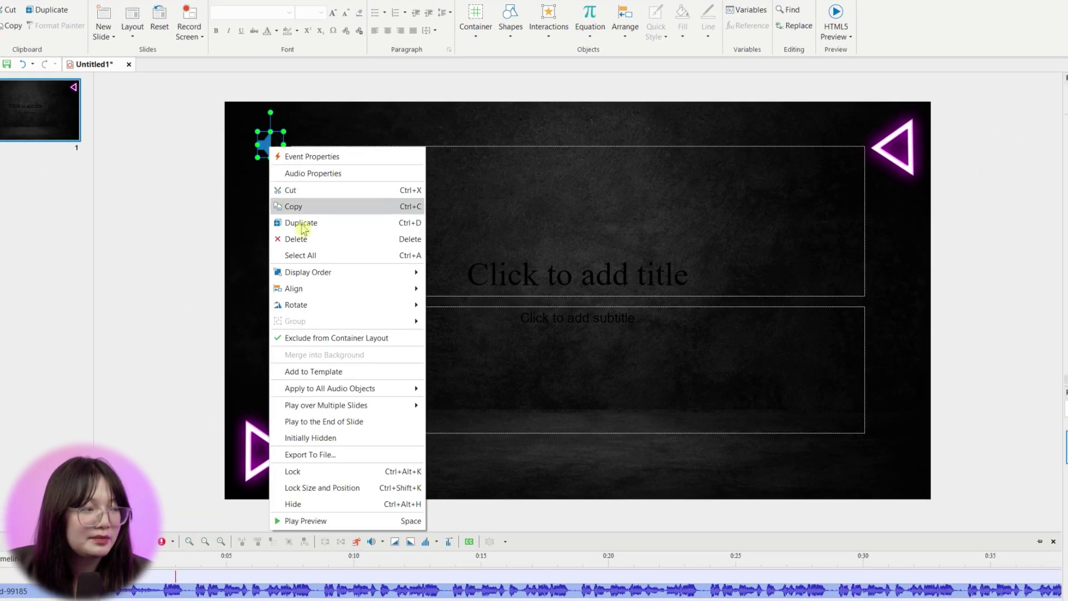
mouse_move(370, 410)
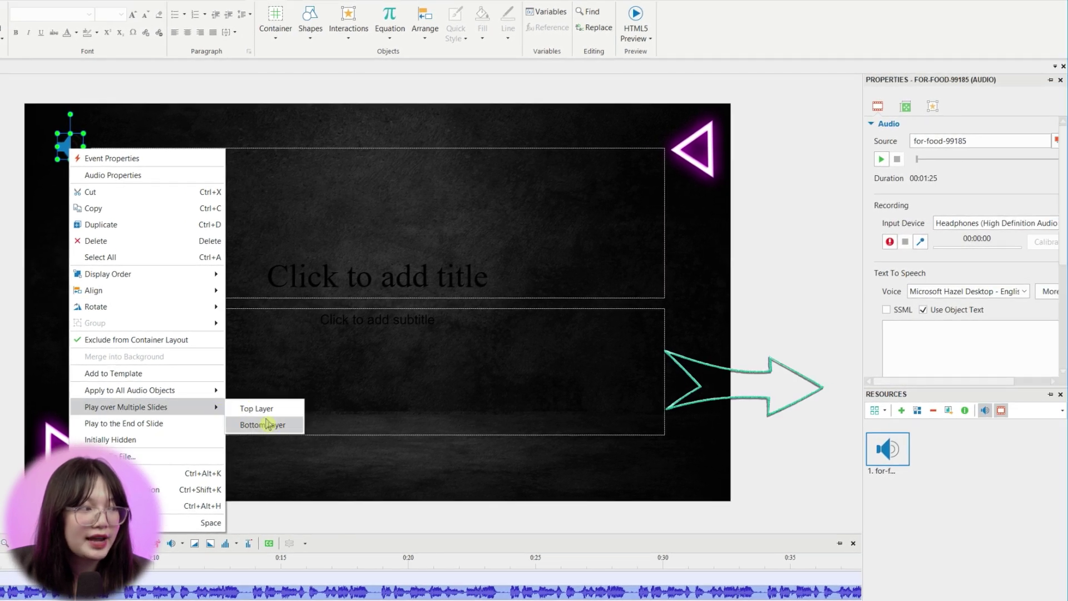
left_click(267, 425)
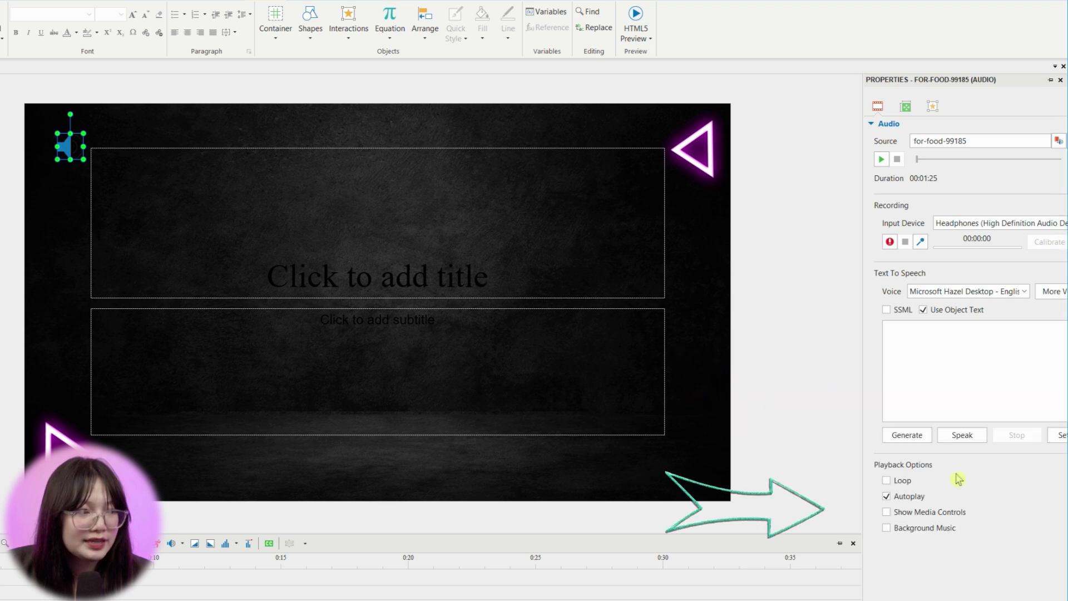
left_click(926, 536)
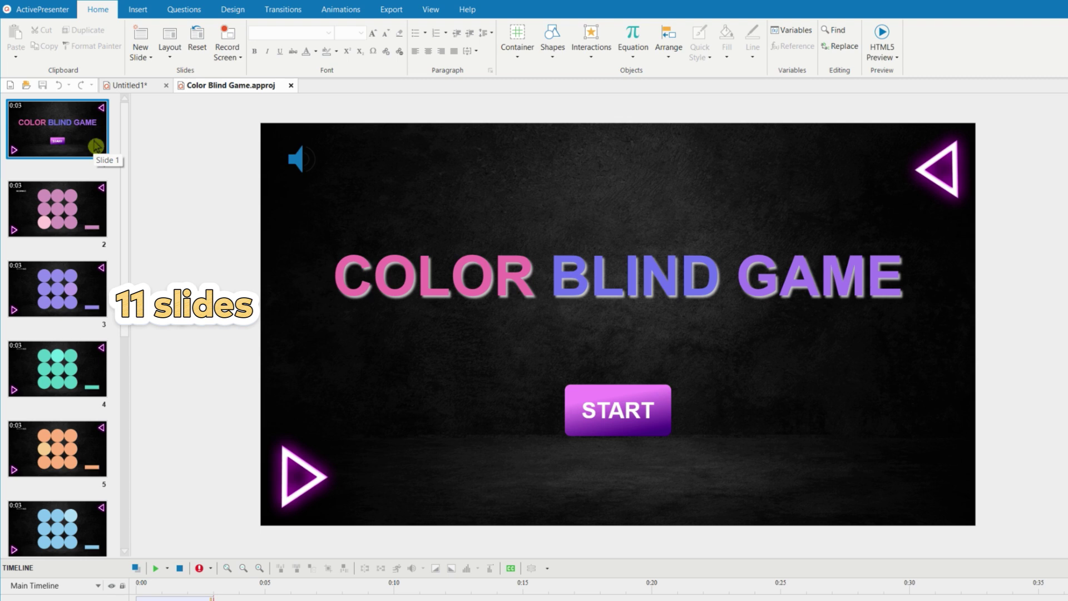
Step: Browse the sample's slides from the pink and purple circle quizzes to the Congratulations end slide
scroll(120, 184, "down", 10)
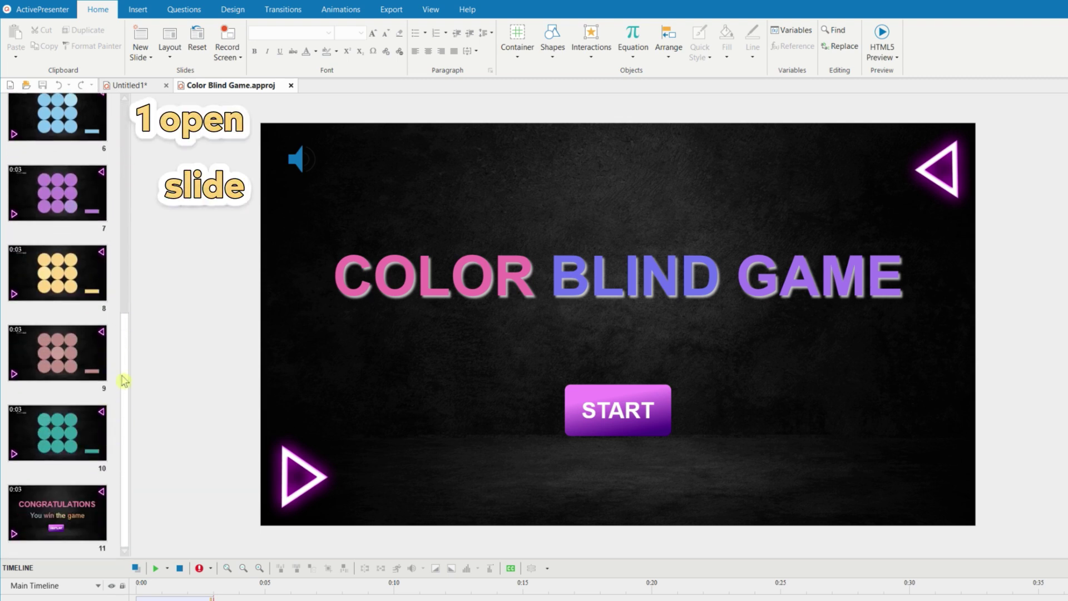
left_click_drag(124, 382, 136, 174)
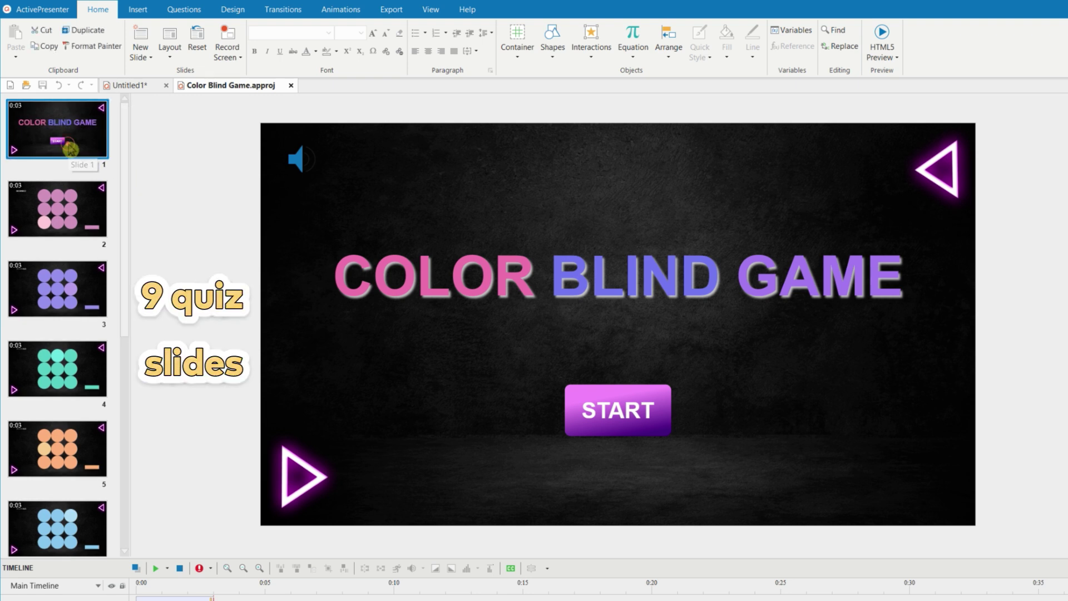
left_click(88, 222)
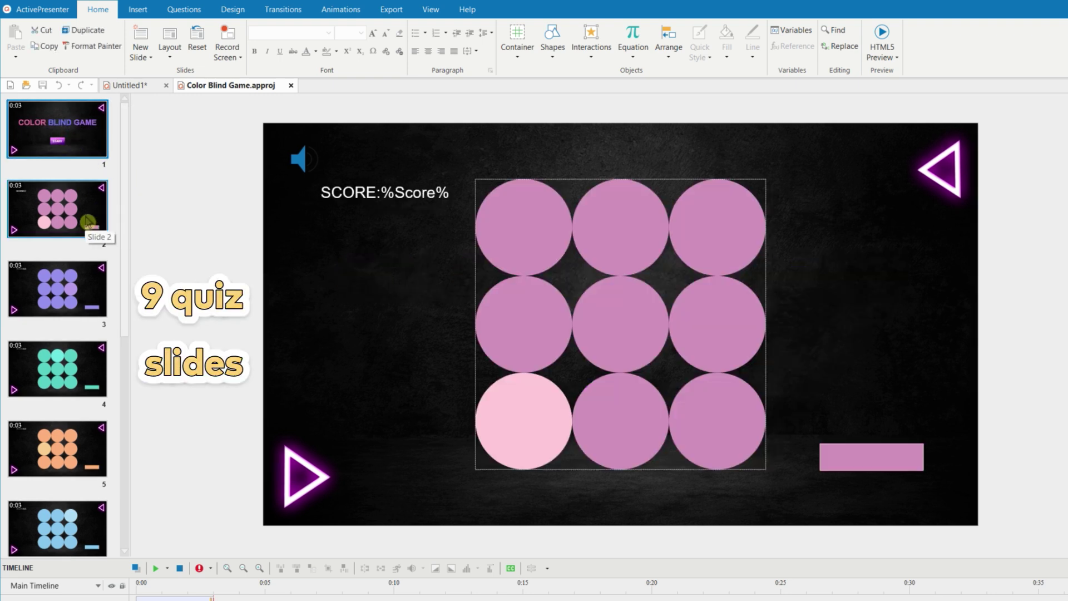
left_click(90, 283)
key("Down")
key("Down")
key("Down")
key("Down")
key("Down")
key("Down")
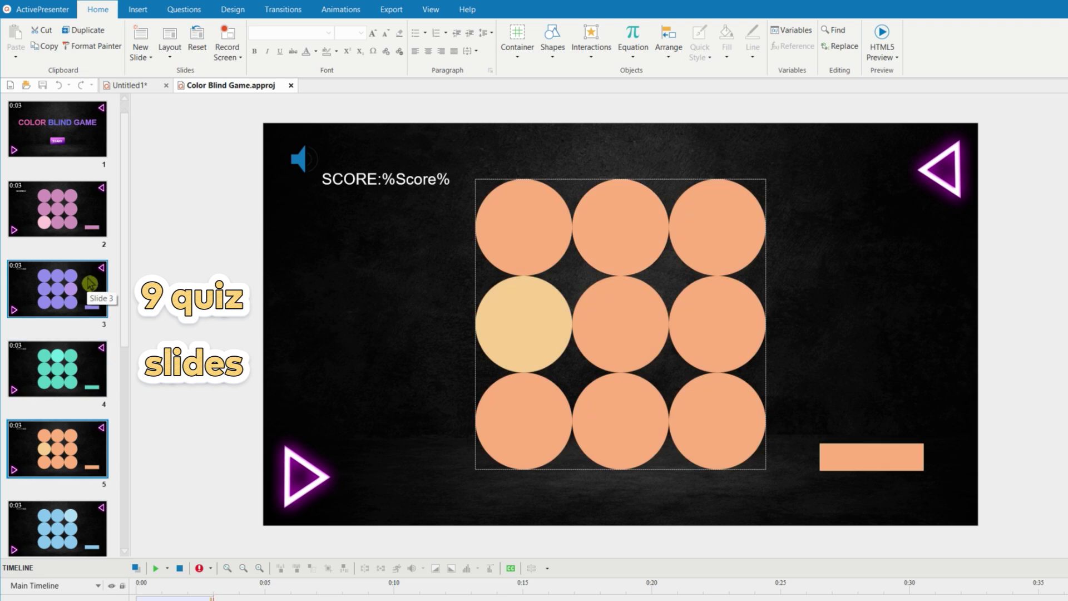
key("Down")
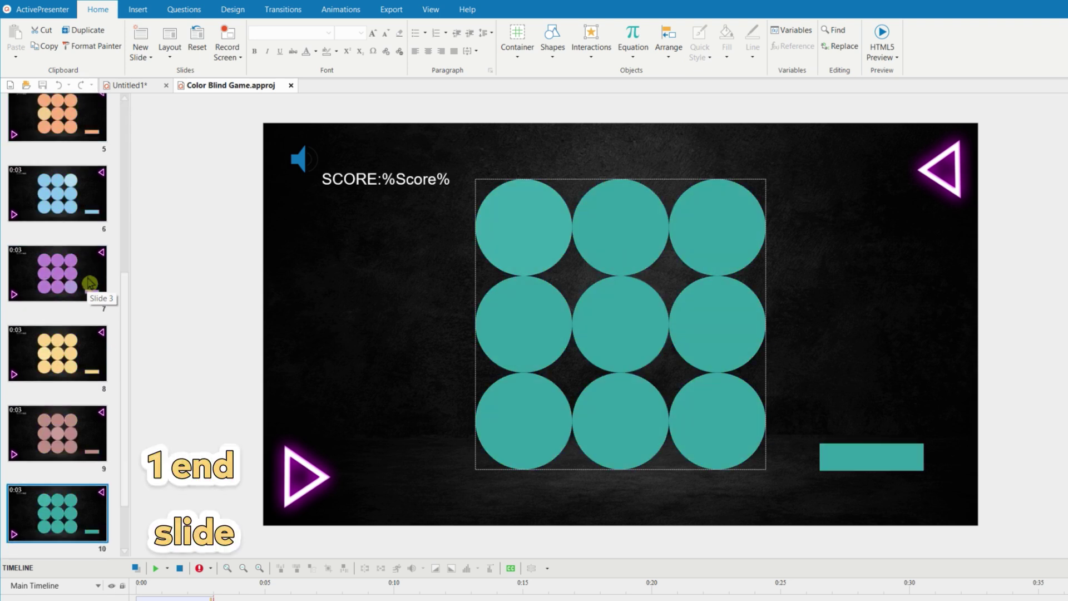
key("Down")
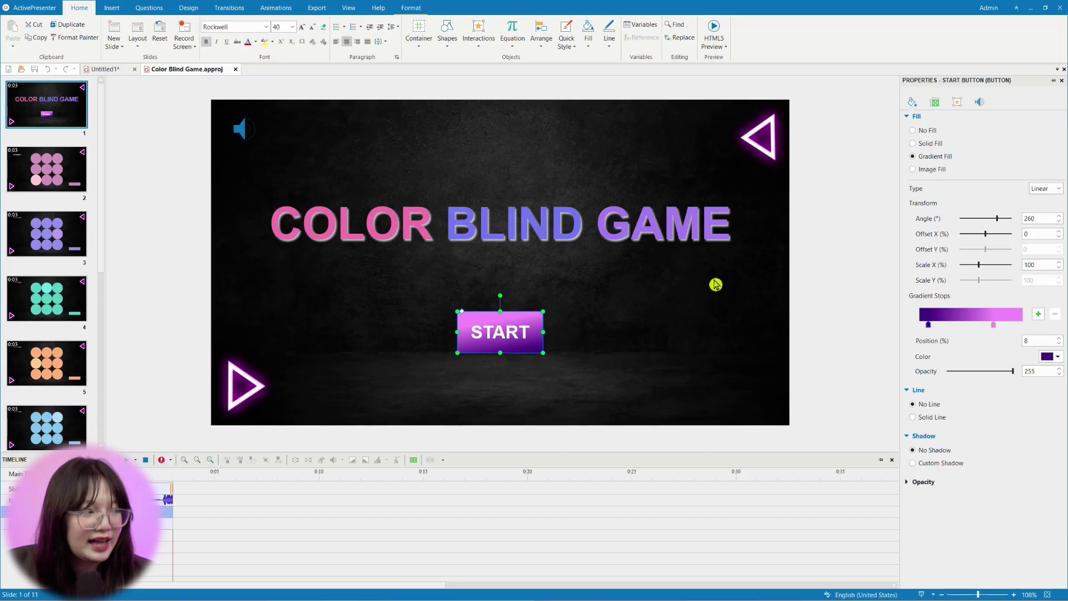
Step: Inspect the sample's COLOR BLIND GAME title and the START button's gradient fill
left_click(711, 266)
left_click(705, 225)
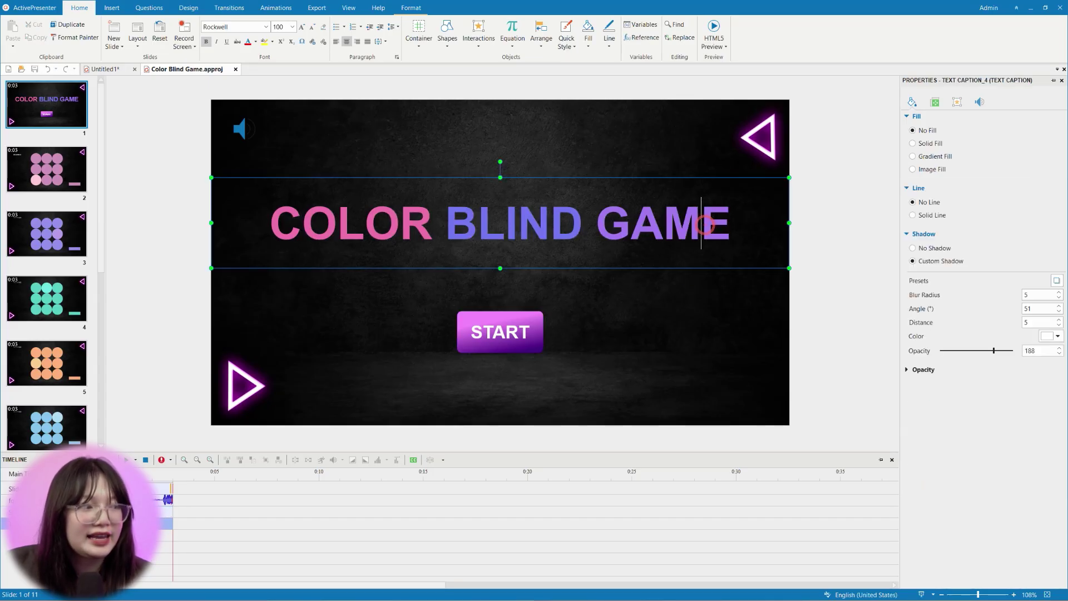
left_click(534, 342)
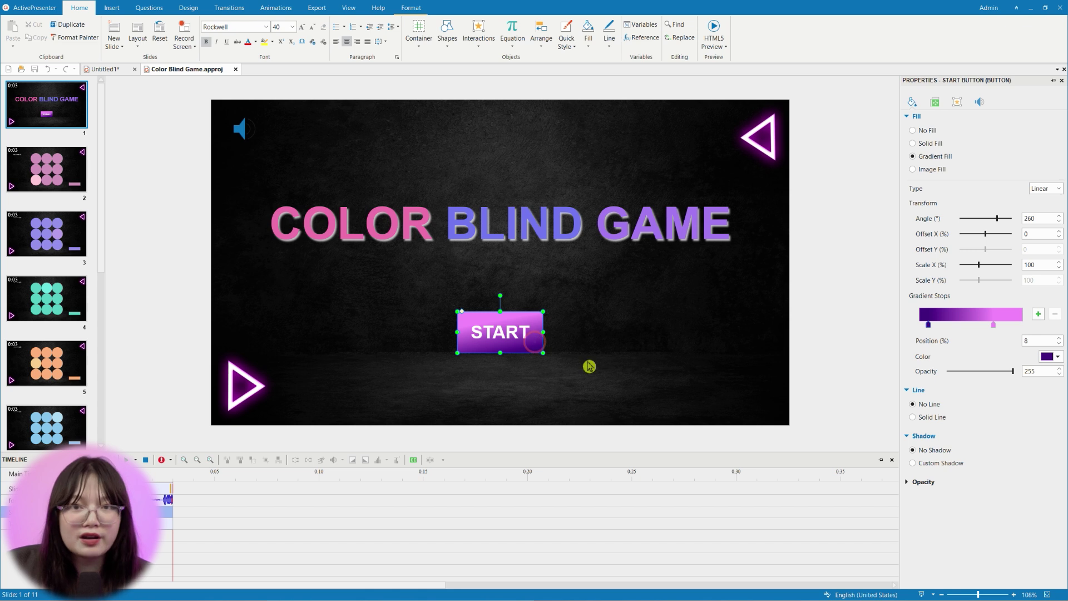
Step: In Untitled1, delete the title and subtitle placeholders and add the gradient title and START button
left_click(114, 69)
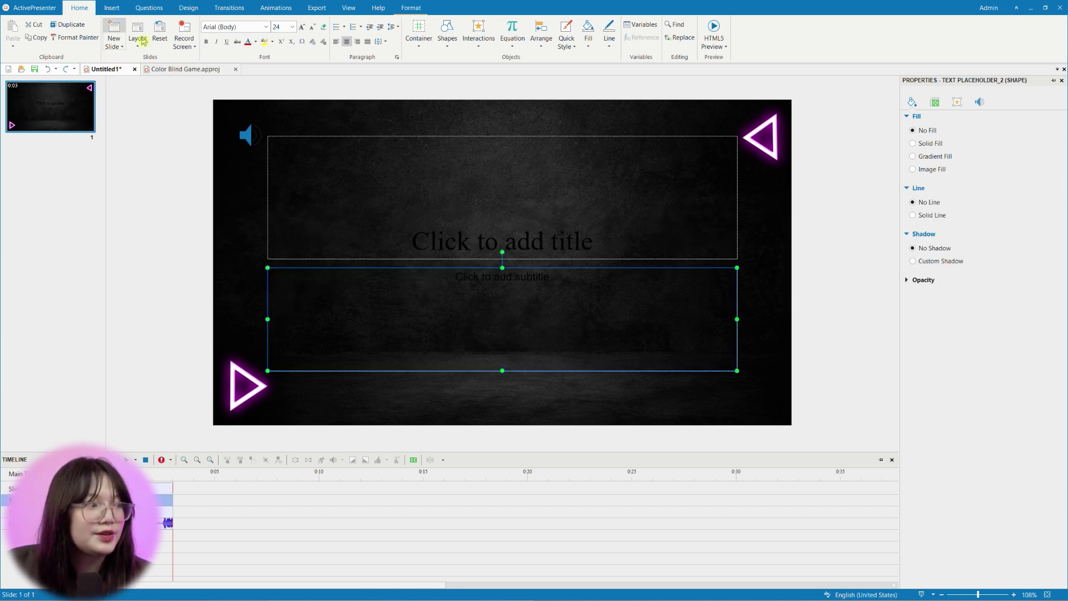
left_click_drag(242, 200, 346, 289)
key("Delete")
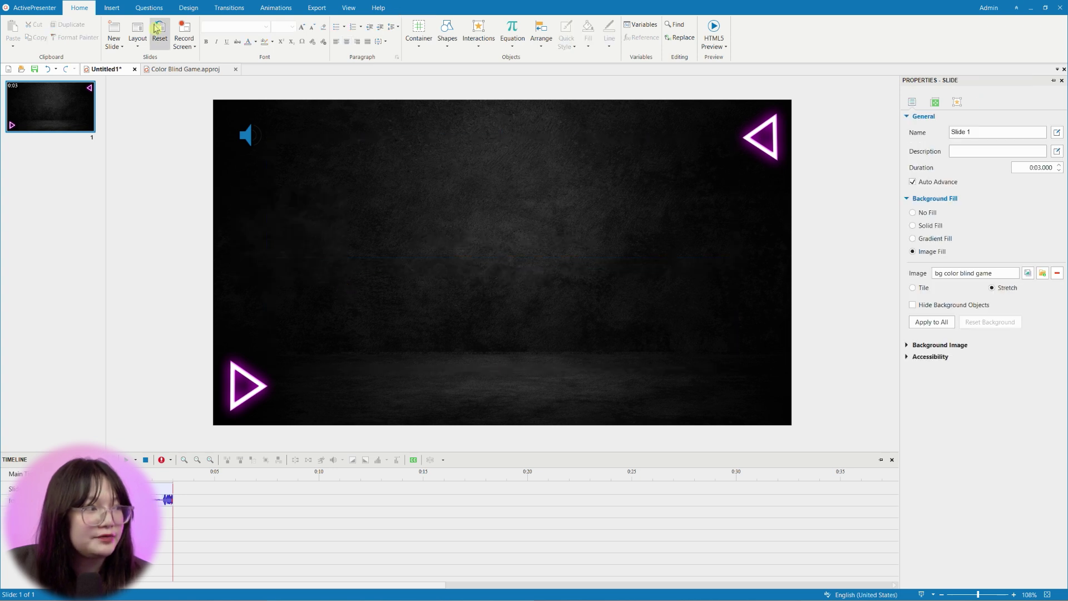
left_click(113, 9)
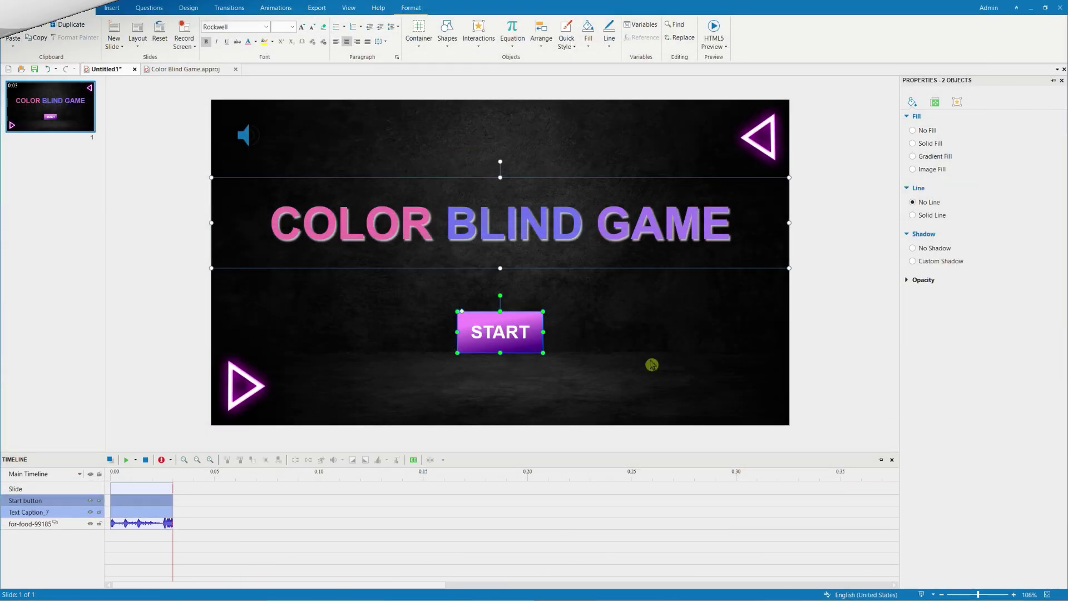
left_click(649, 365)
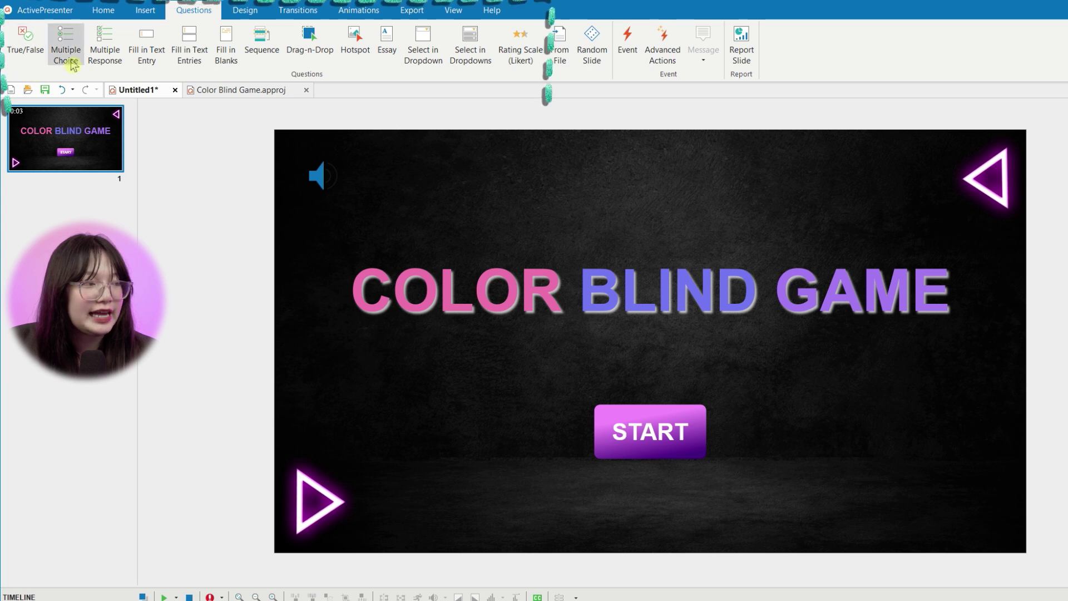
Step: Insert a Multiple Choice question slide and inspect its title, question and Submit button
left_click(78, 65)
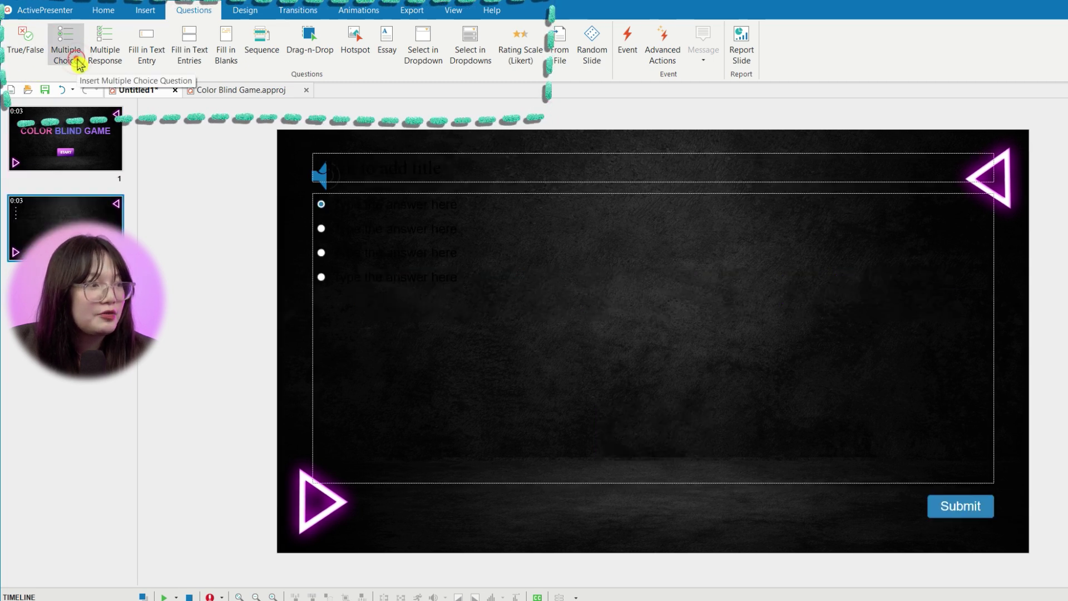
left_click(555, 161)
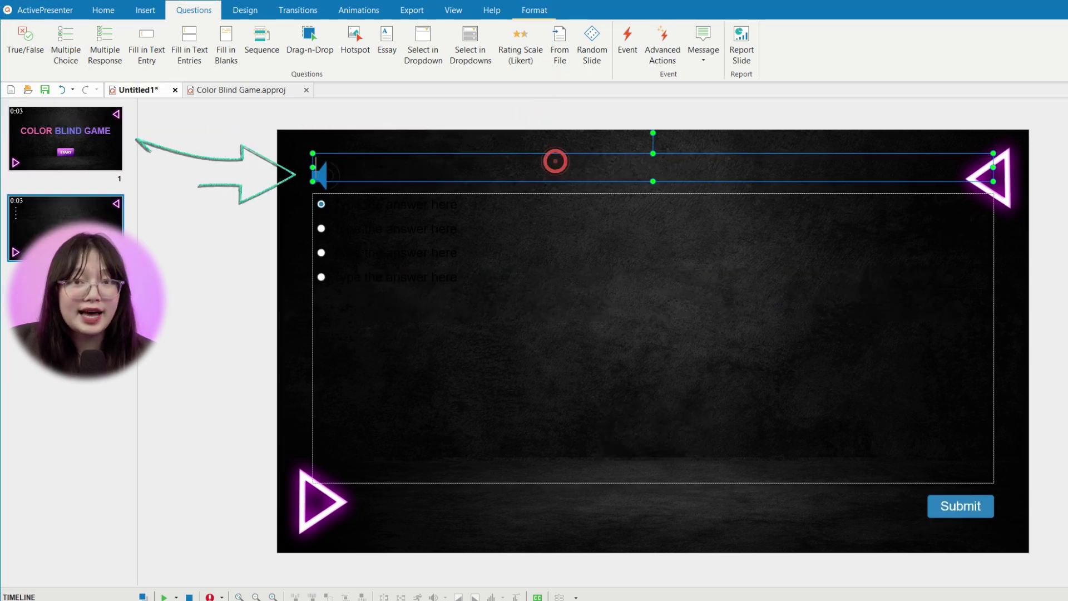
left_click(570, 253)
left_click(559, 371)
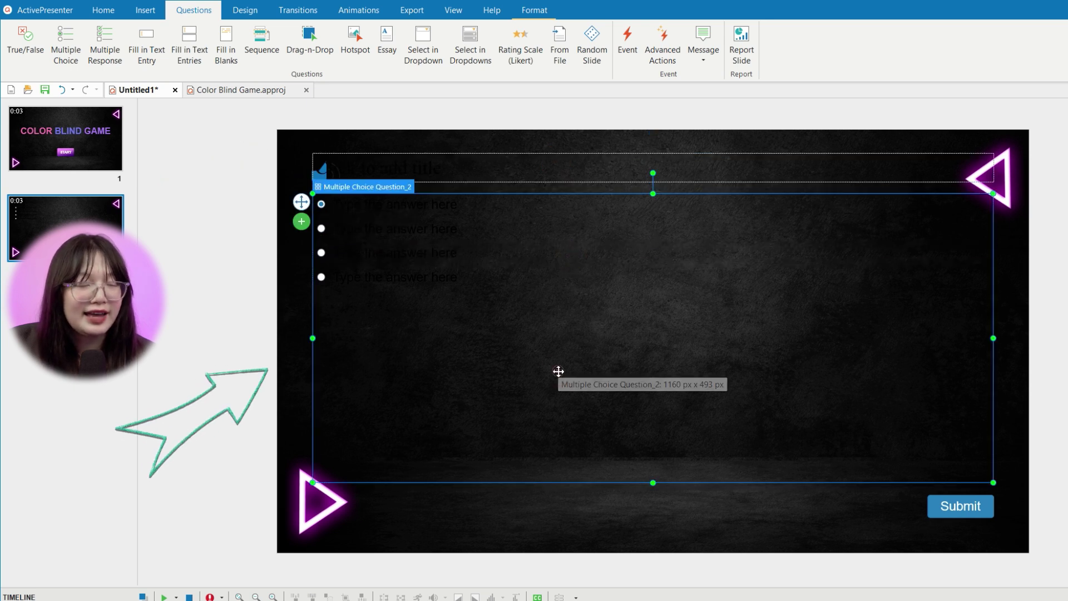
left_click(935, 509)
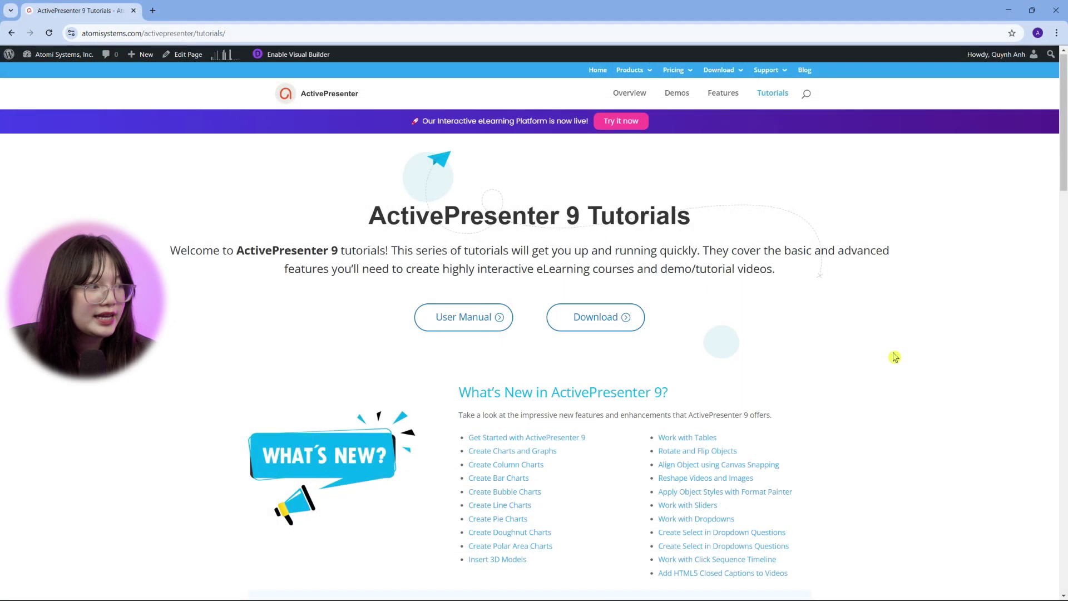
Step: Open the 'Create Multiple Response Questions' tutorial and scroll down to its carbon quiz example
scroll(894, 356, "down", 15)
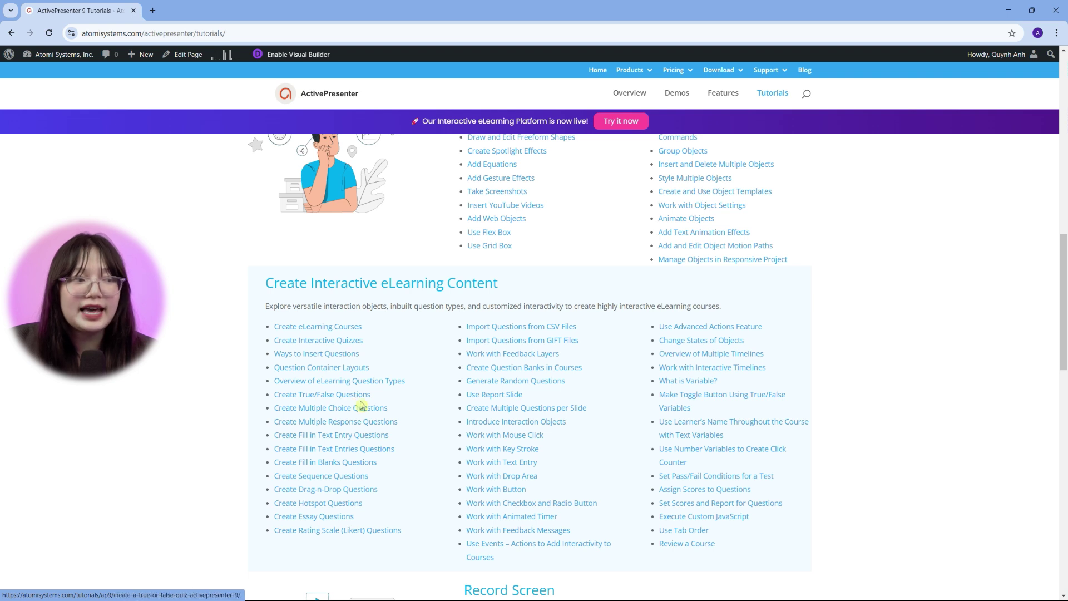
left_click(373, 422)
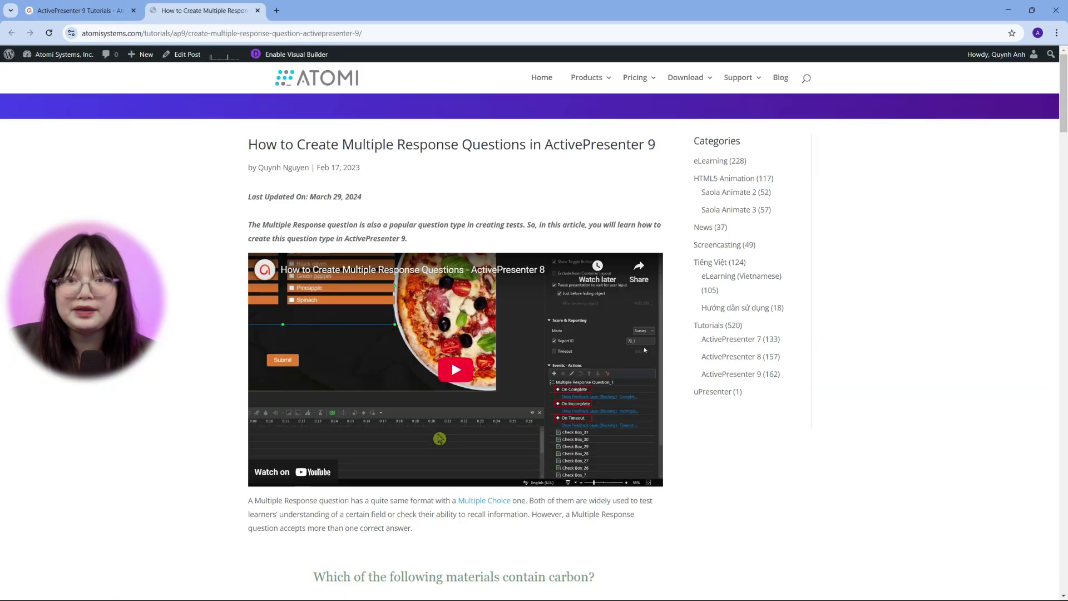
scroll(439, 439, "down", 5)
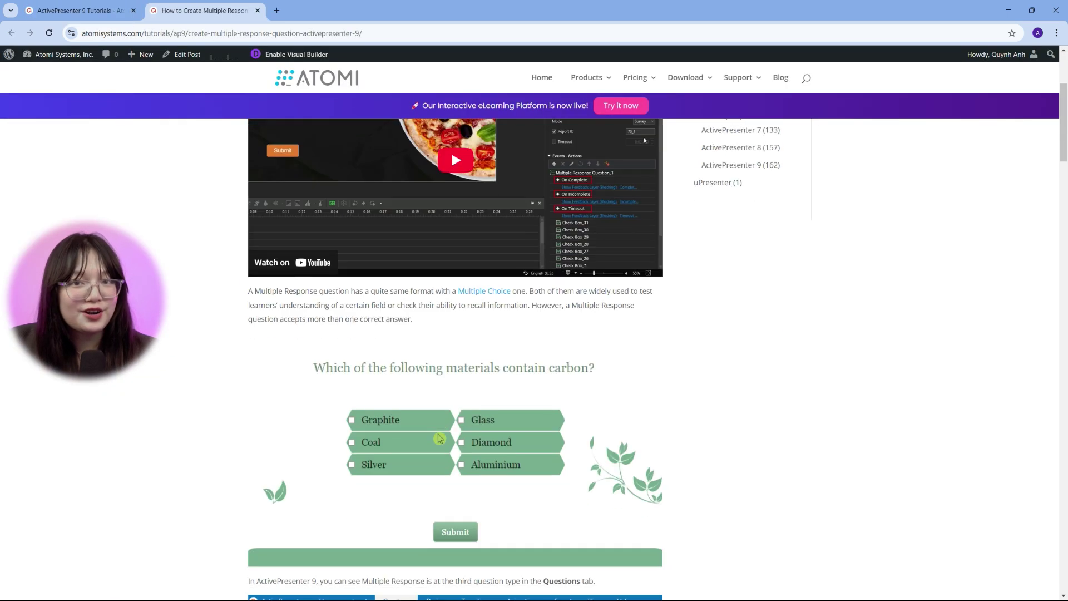
scroll(440, 438, "down", 8)
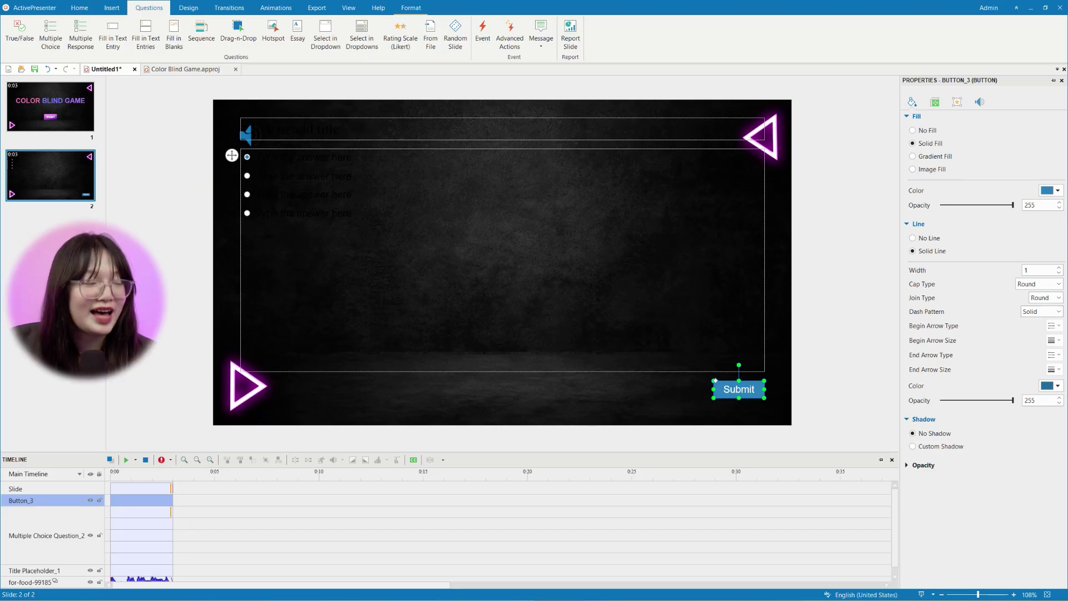
Step: Delete the question title, answers and Submit button, then the leftover empty placeholder
left_click(421, 138)
left_click(415, 369, "ctrl")
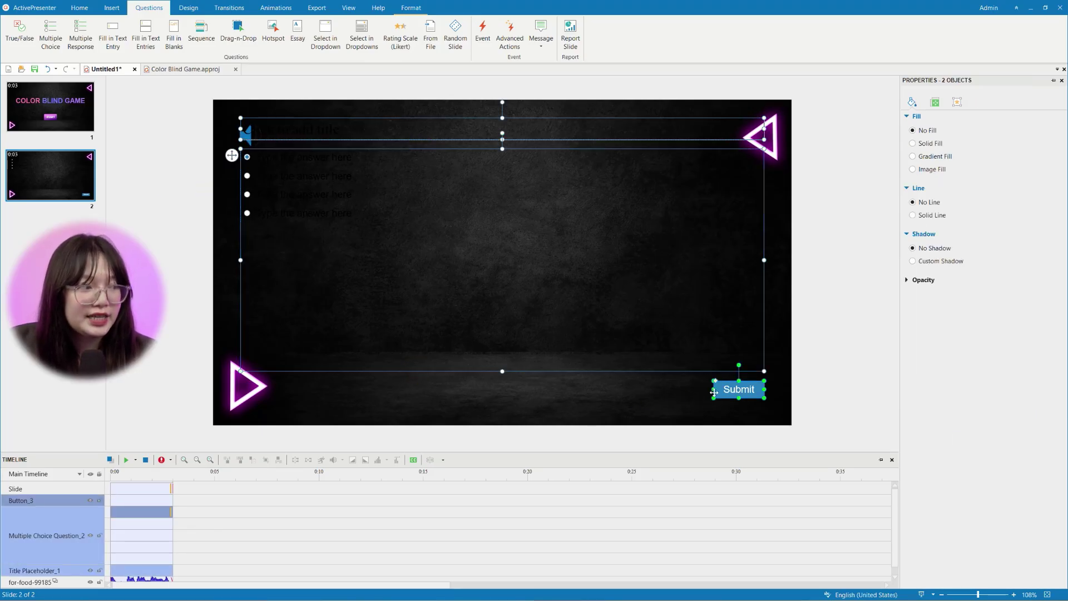
key("Delete")
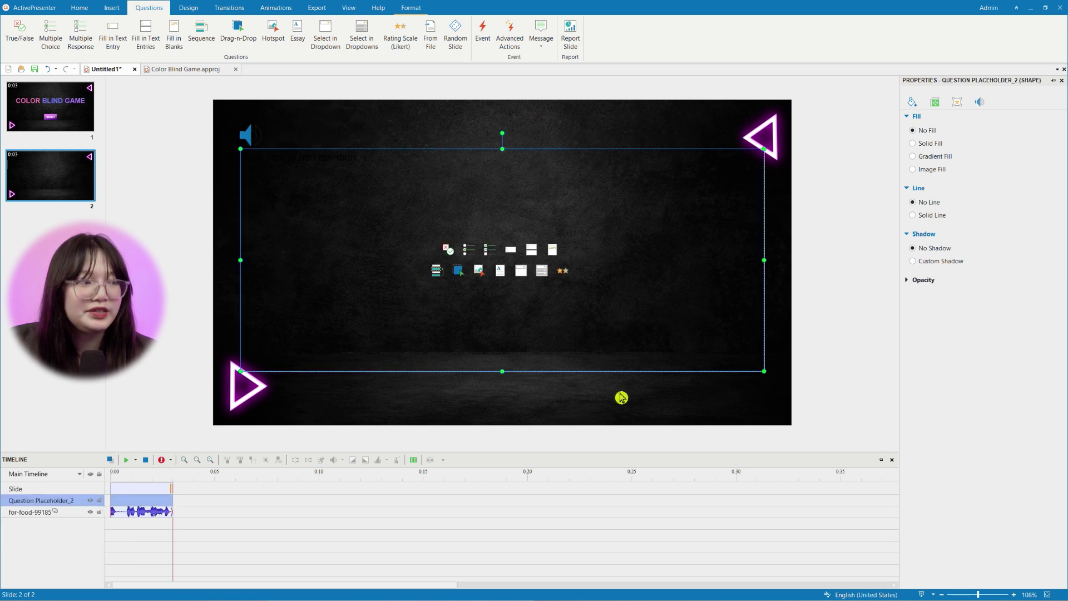
key("Delete")
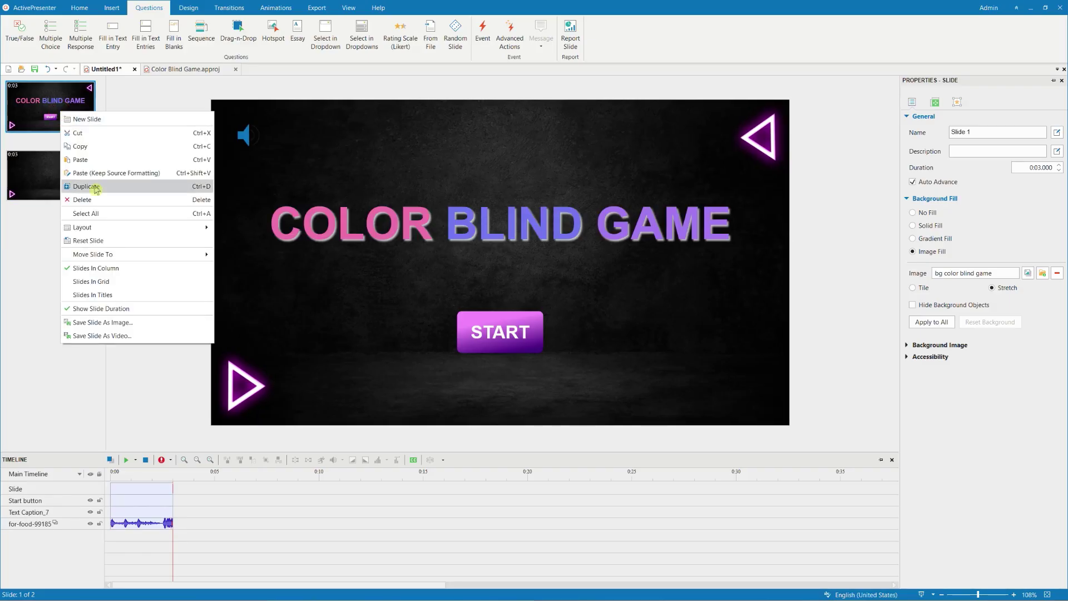
Step: Duplicate the title slide and relabel it Congratulations with a Replay button
left_click(95, 188)
key("Return")
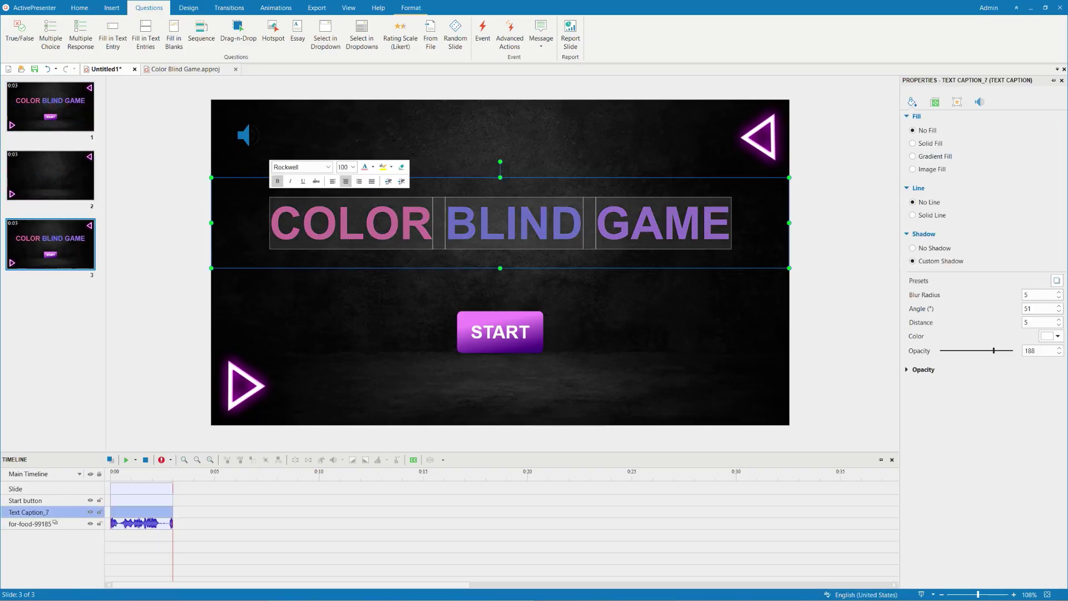
type("Congratulations")
left_click(500, 331)
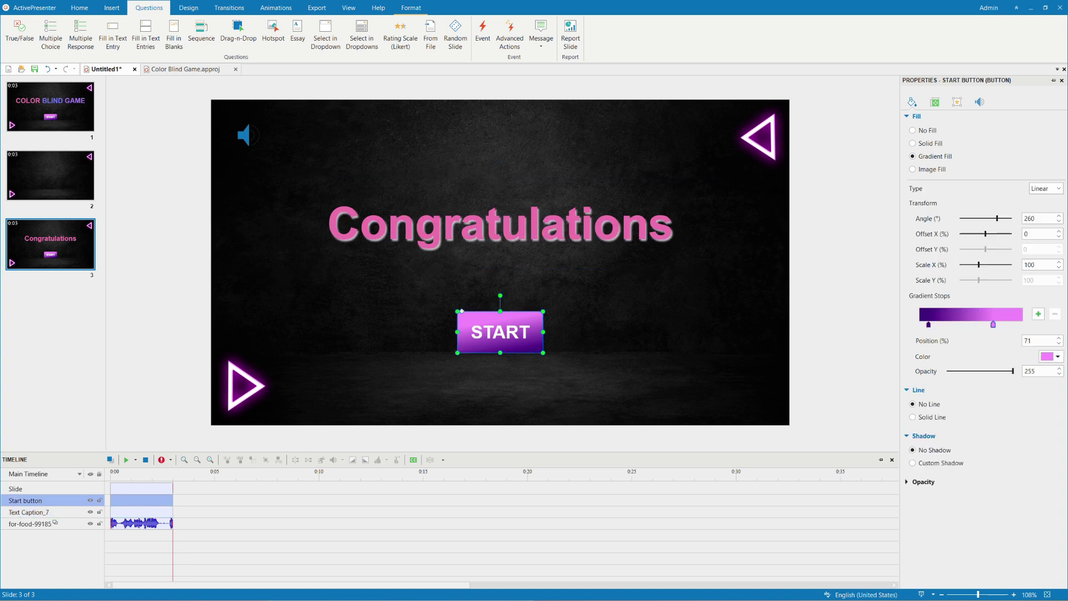
key("Return")
type("Rep")
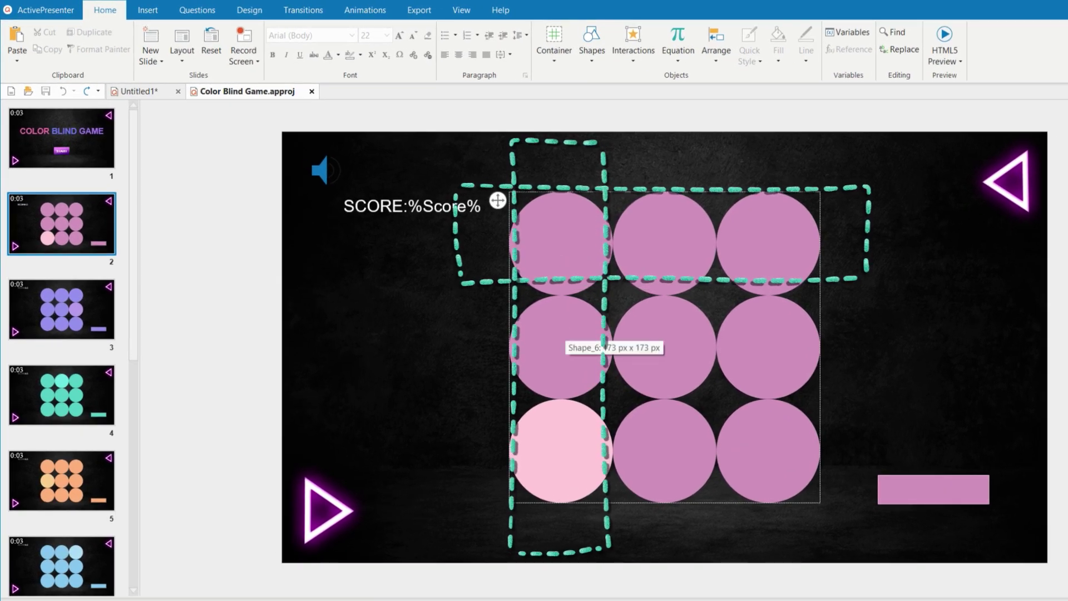
Step: Draw an ellipse circle on slide 2 of Untitled1
left_click(155, 95)
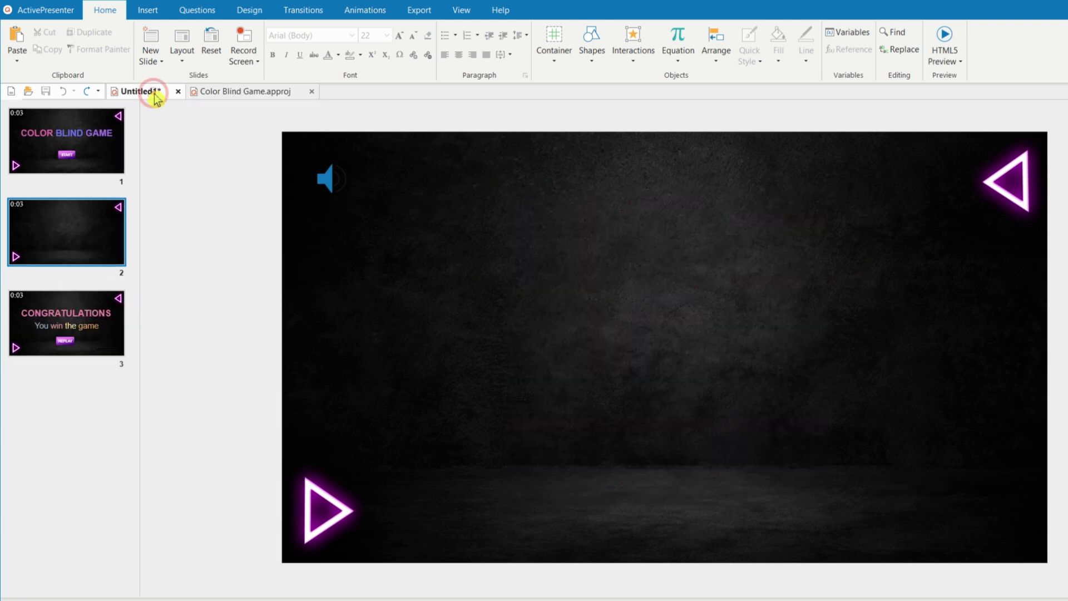
left_click(148, 10)
left_click(102, 65)
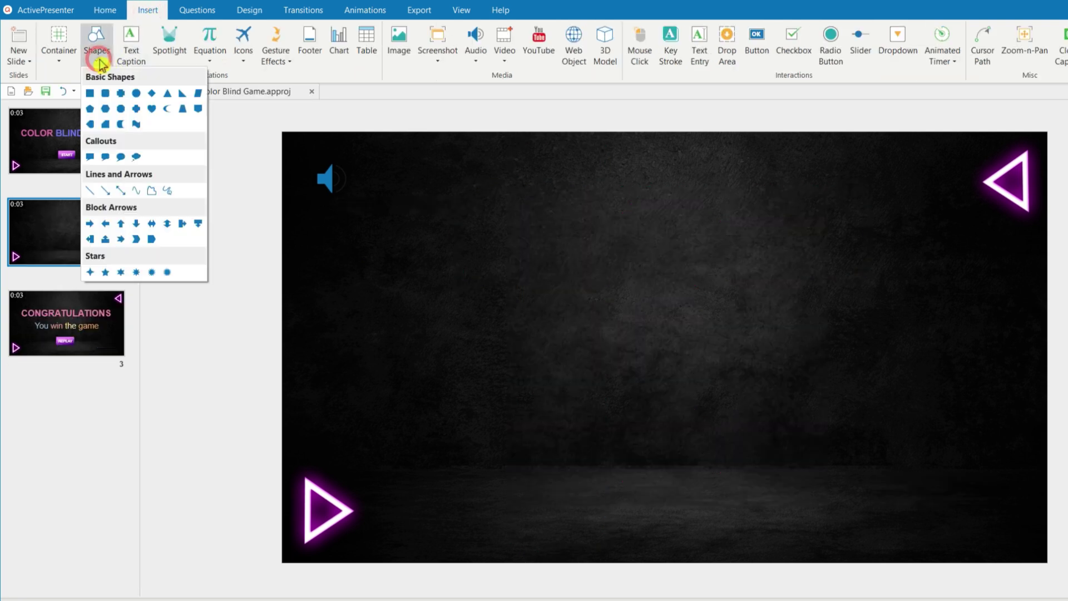
left_click(118, 93)
left_click_drag(542, 255, 645, 365)
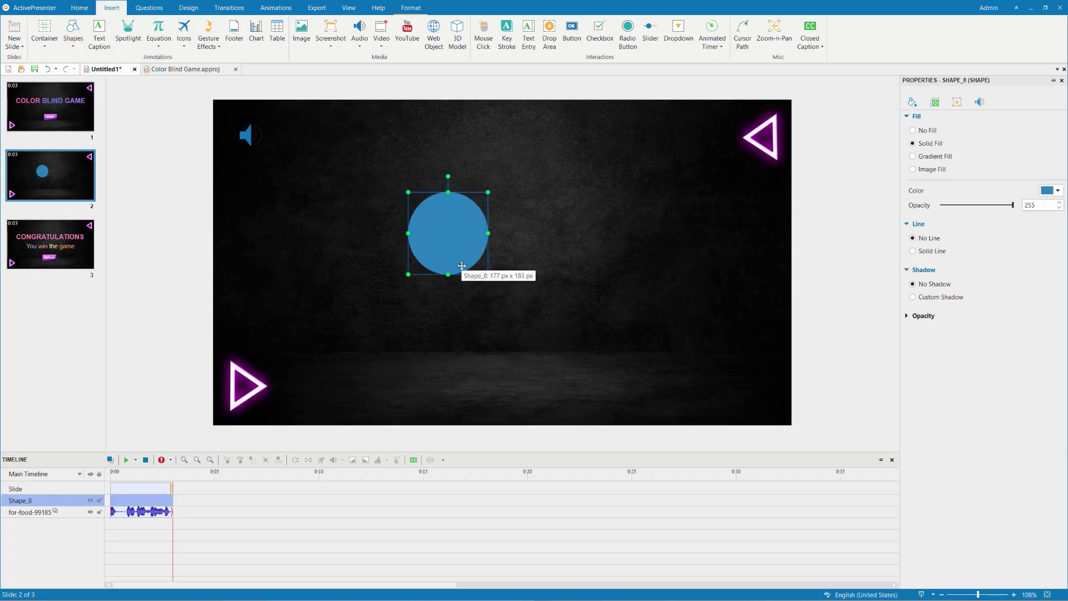
Step: Give the circle a custom light pink fill via More Colors
left_click(1059, 191)
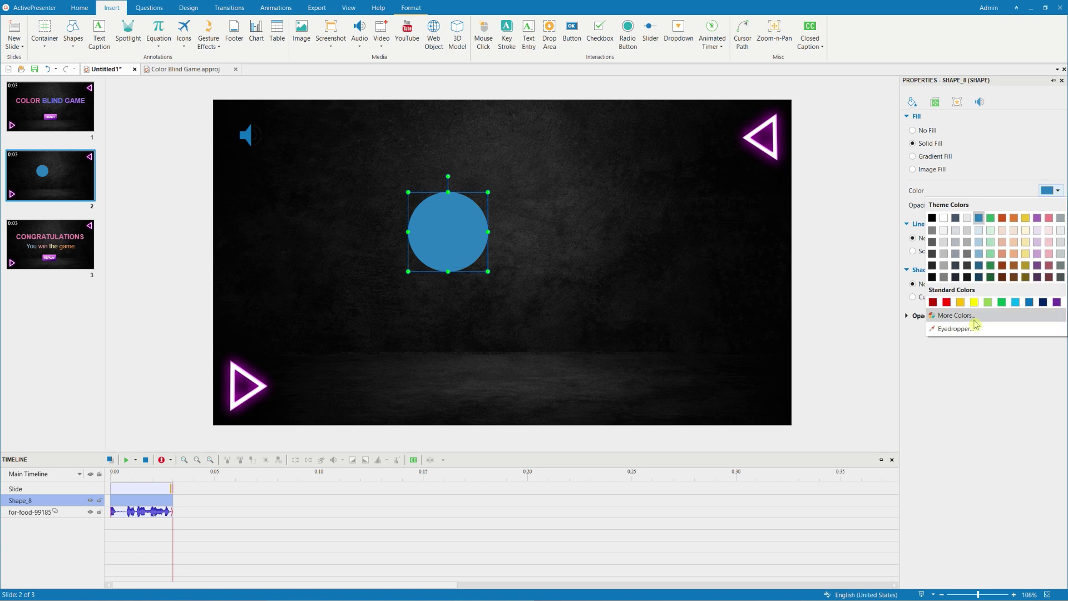
left_click(974, 316)
left_click(571, 451)
left_click(1059, 191)
left_click(956, 315)
left_click(728, 438)
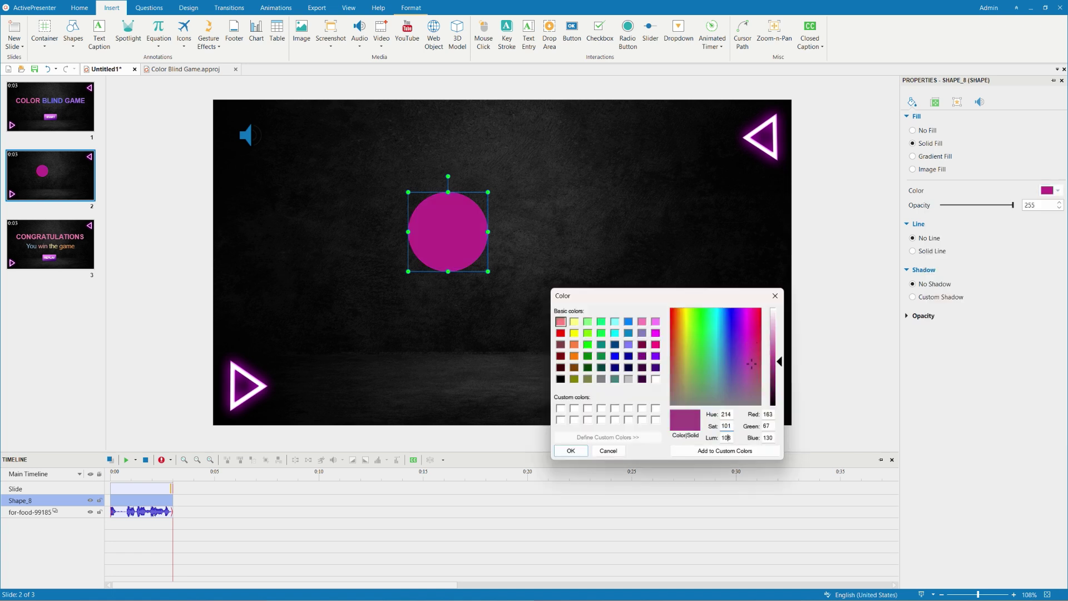
key("Return")
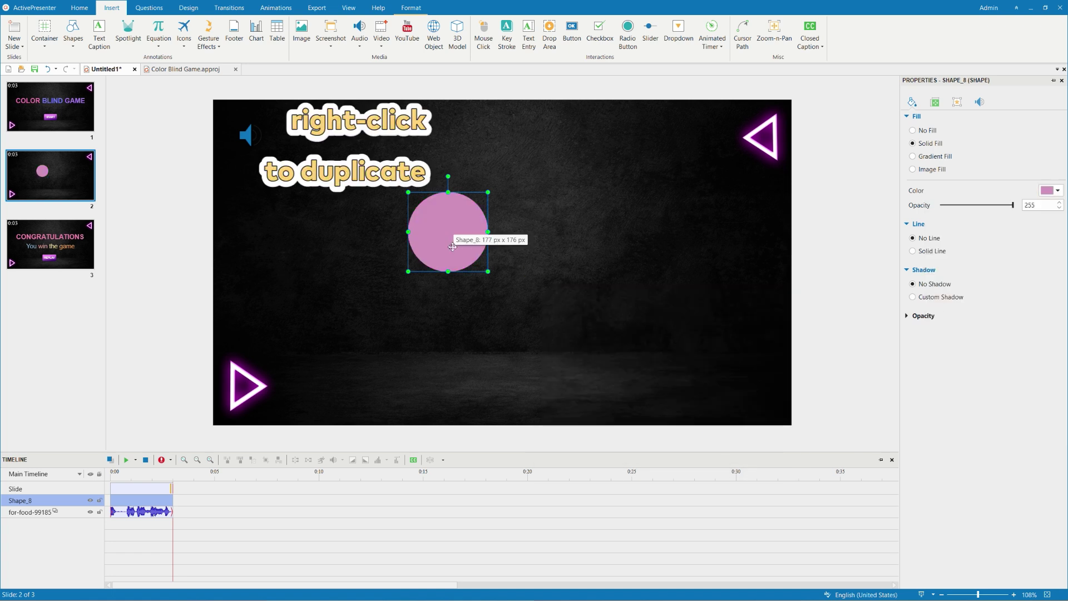
Step: Duplicate the pink circle and spread the copies across the slide
right_click(452, 247)
left_click(485, 244)
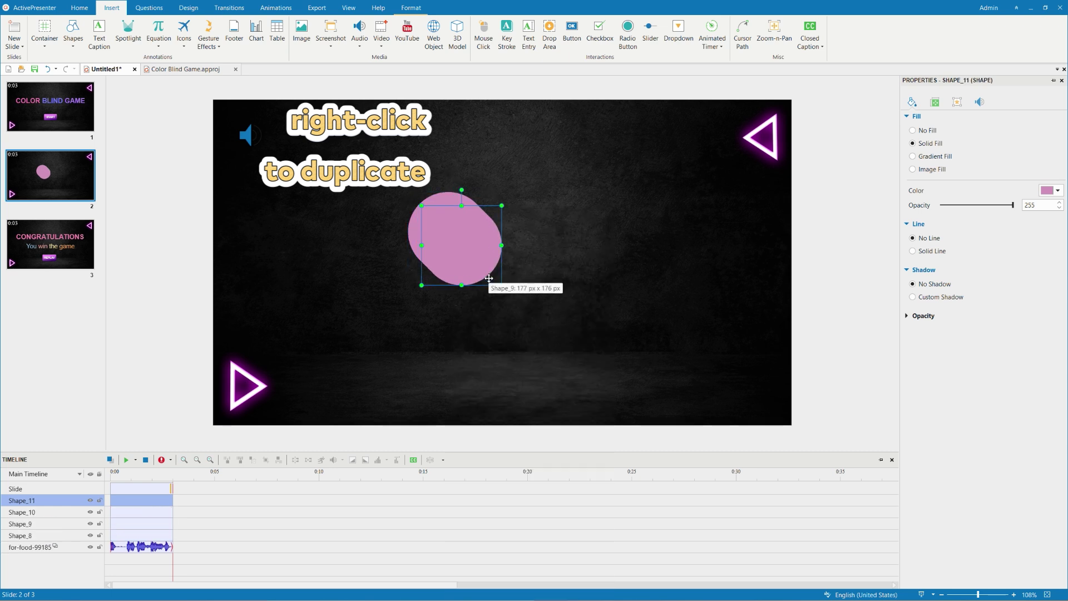
left_click_drag(489, 278, 588, 230)
left_click(759, 328)
Step: Insert a grid container, move it to the slide's lower right, and split it into three rows
left_click(44, 38)
left_click(64, 87)
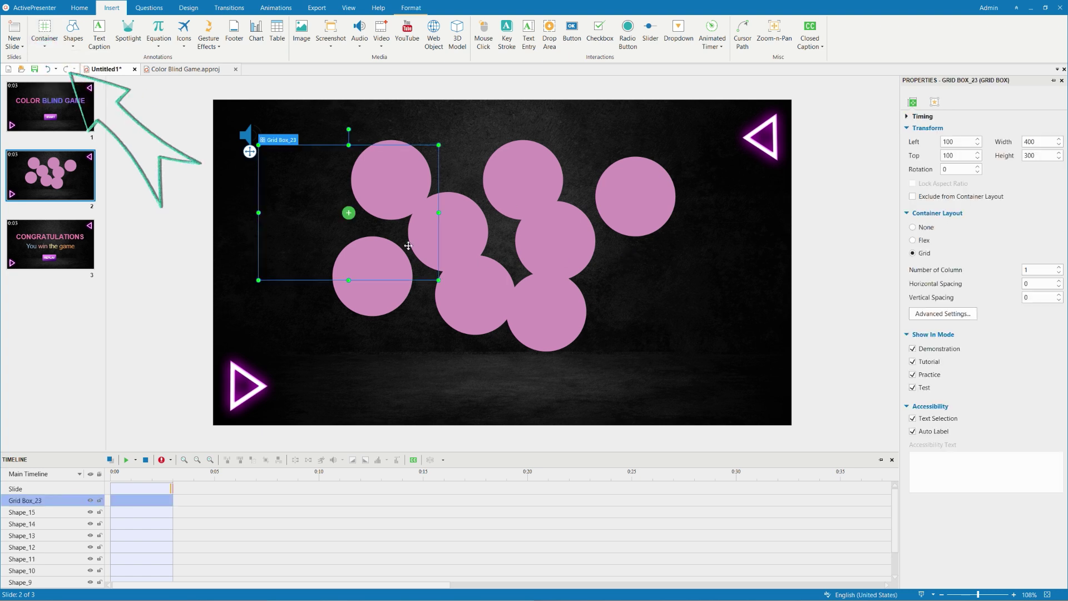
left_click_drag(408, 246, 744, 365)
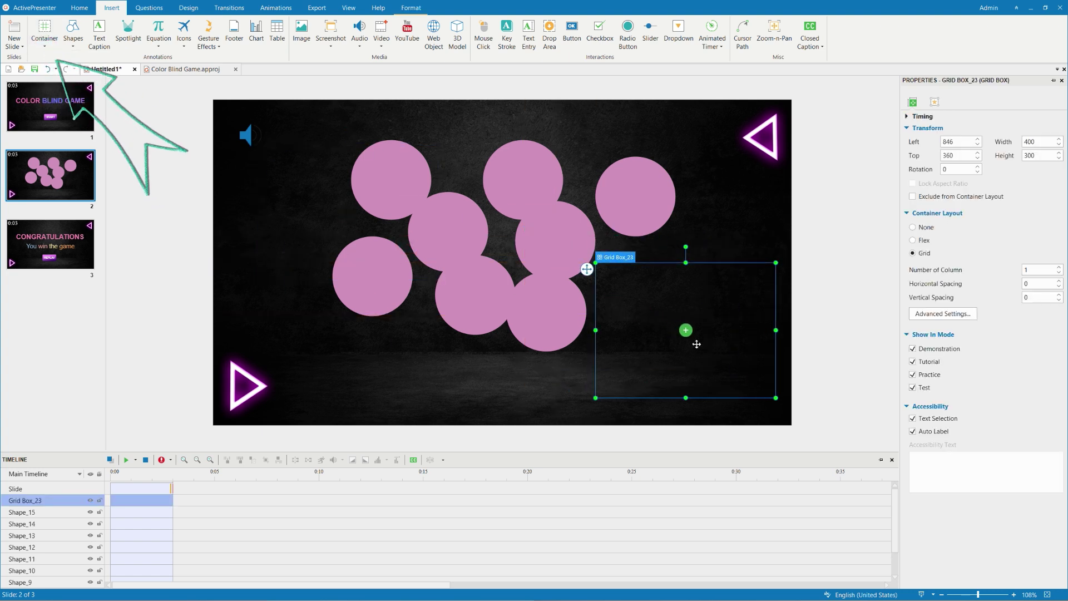
left_click(686, 330)
mouse_move(735, 403)
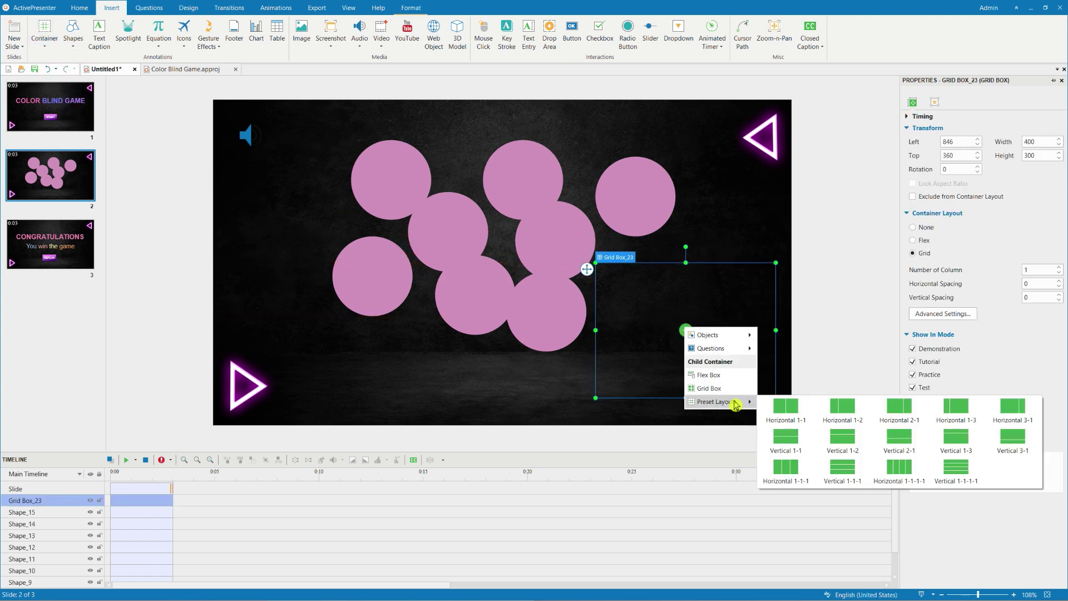
left_click(843, 468)
Step: Split the top, middle and bottom rows into three columns each for a 3×3 grid
left_click(686, 284)
mouse_move(723, 363)
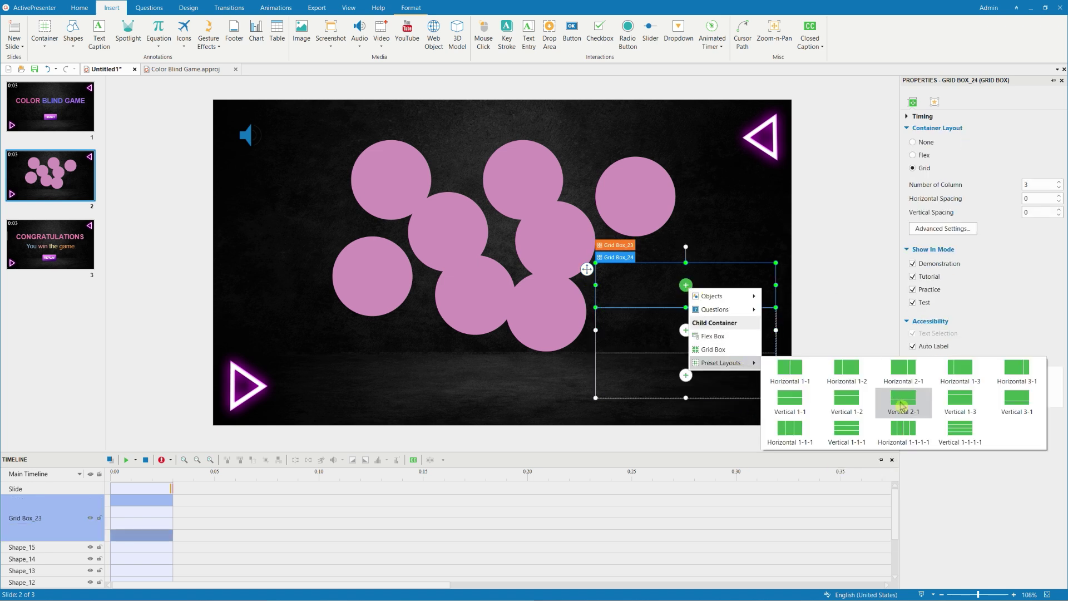
left_click(790, 429)
left_click(687, 330)
mouse_move(724, 408)
left_click(790, 474)
left_click(686, 375)
mouse_move(723, 453)
left_click(790, 519)
left_click(497, 373)
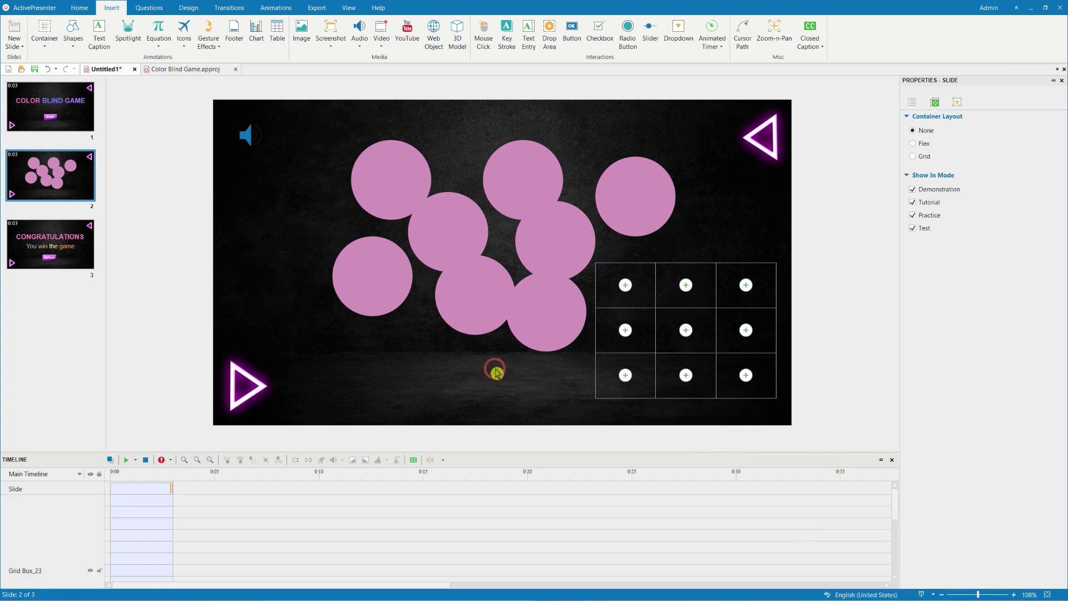
Step: Set the outer grid container's width and height to 520
left_click(596, 268)
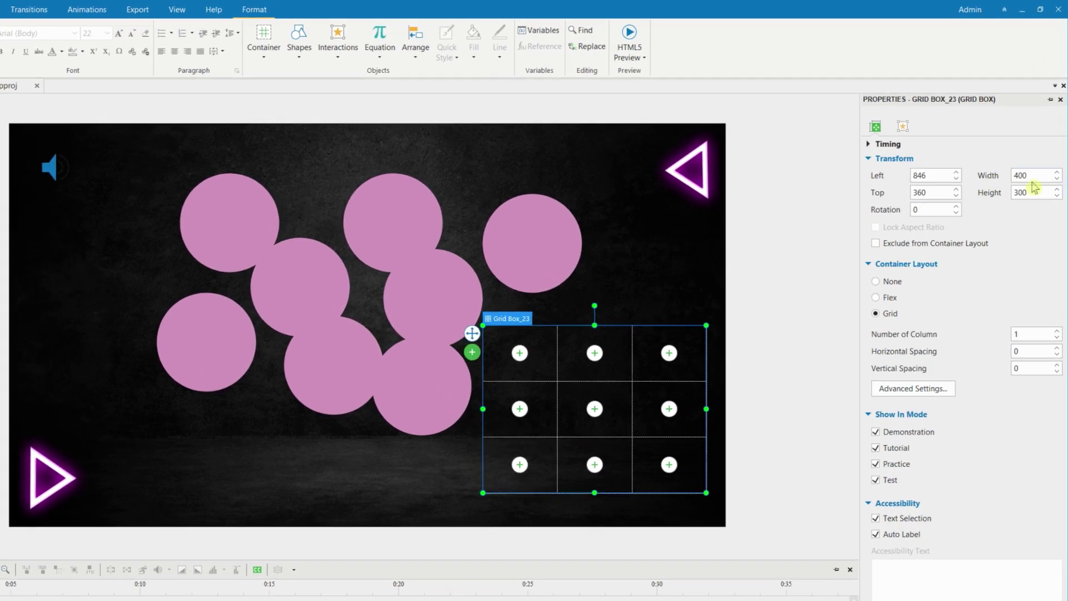
double_click(1030, 142)
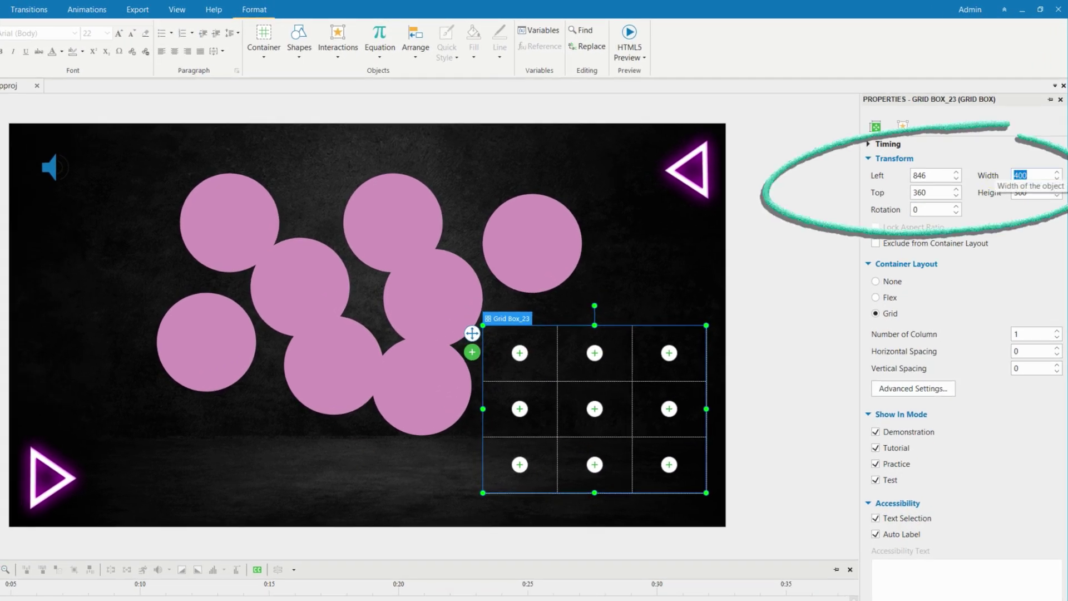
type("520")
key("Return")
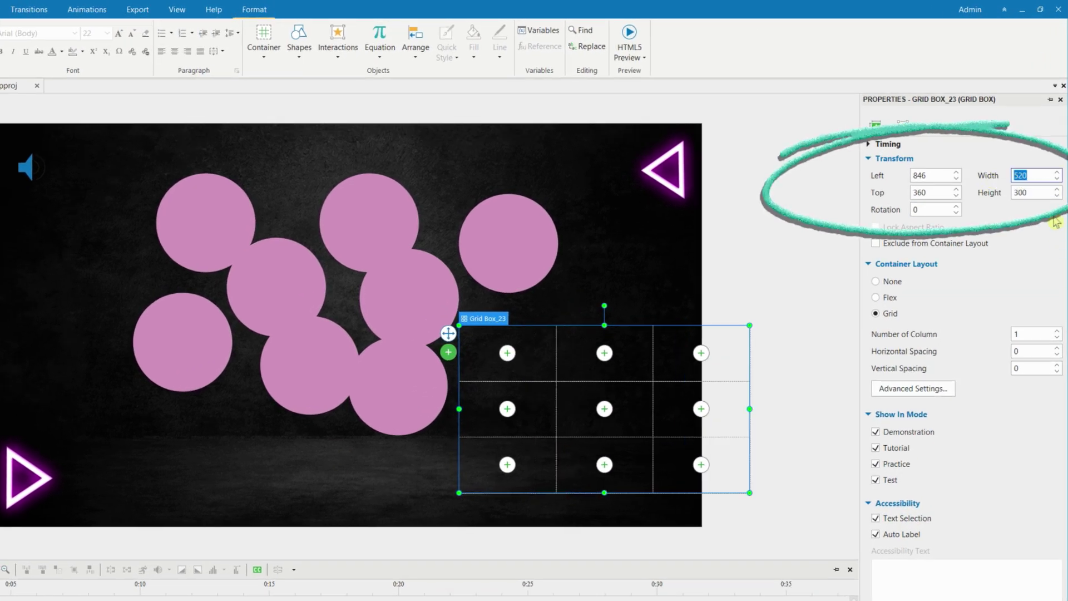
type("52")
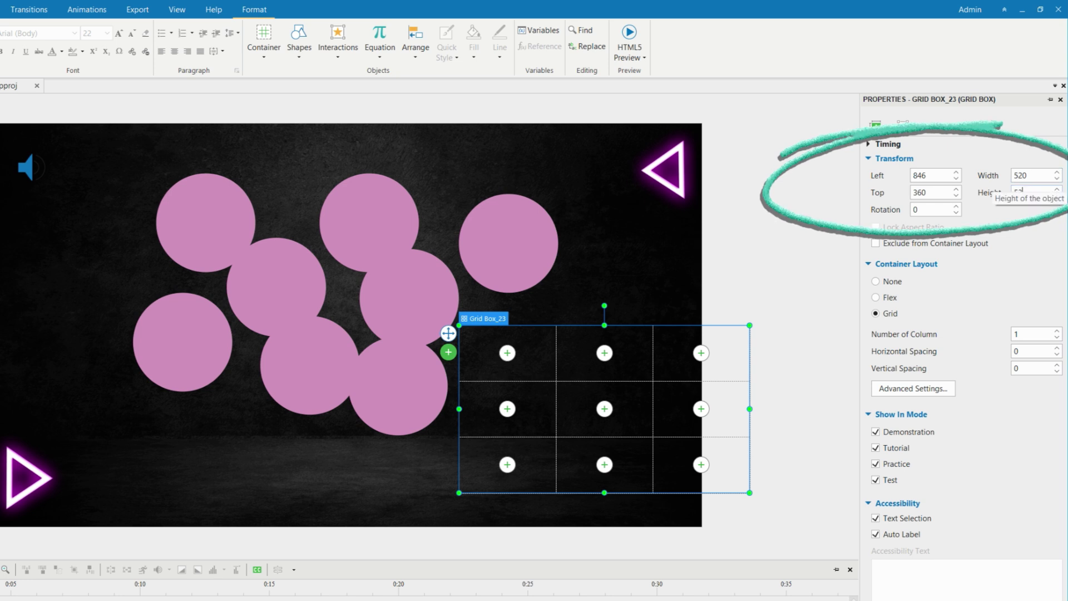
type("0")
key("Return")
Step: Arrange the circles in the grid, duplicate one to add a ninth, and nudge the grid left
left_click_drag(595, 317, 383, 215)
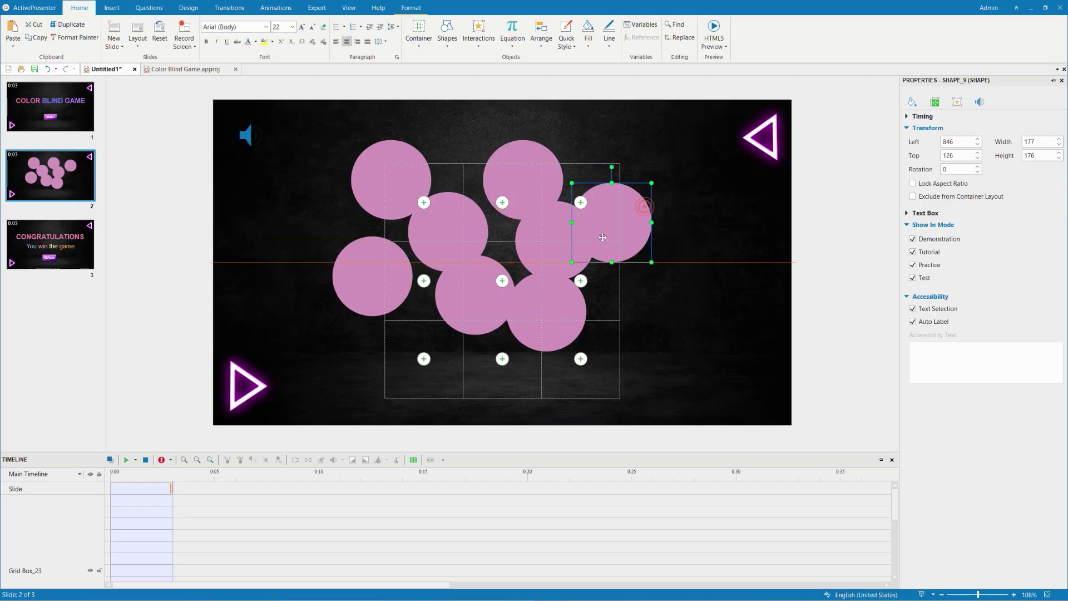
left_click_drag(202, 334, 404, 414)
left_click_drag(532, 334, 440, 277)
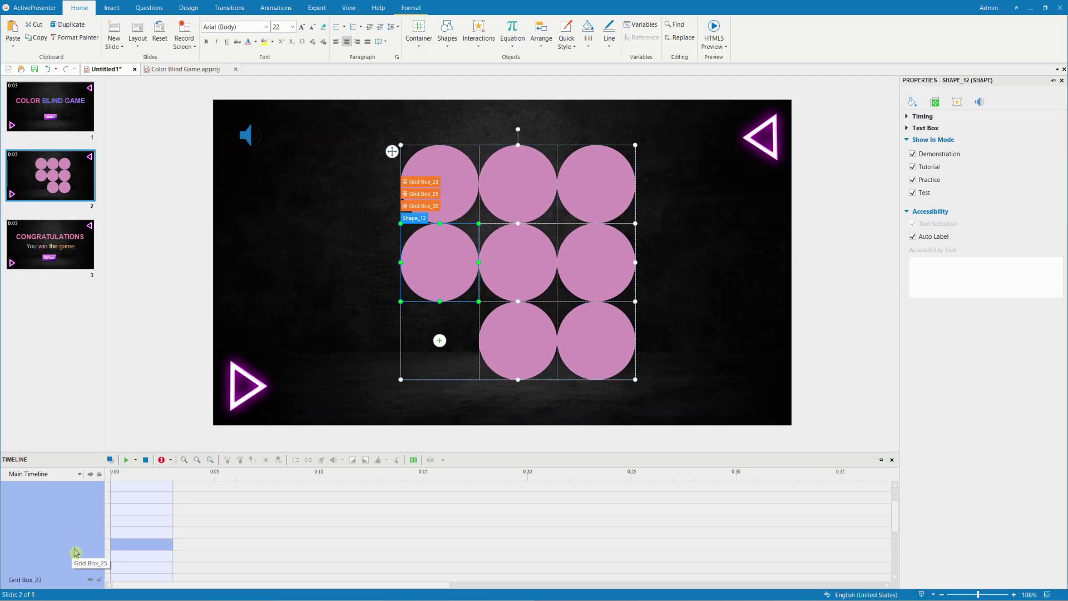
right_click(445, 231)
left_click(467, 298)
left_click(82, 555)
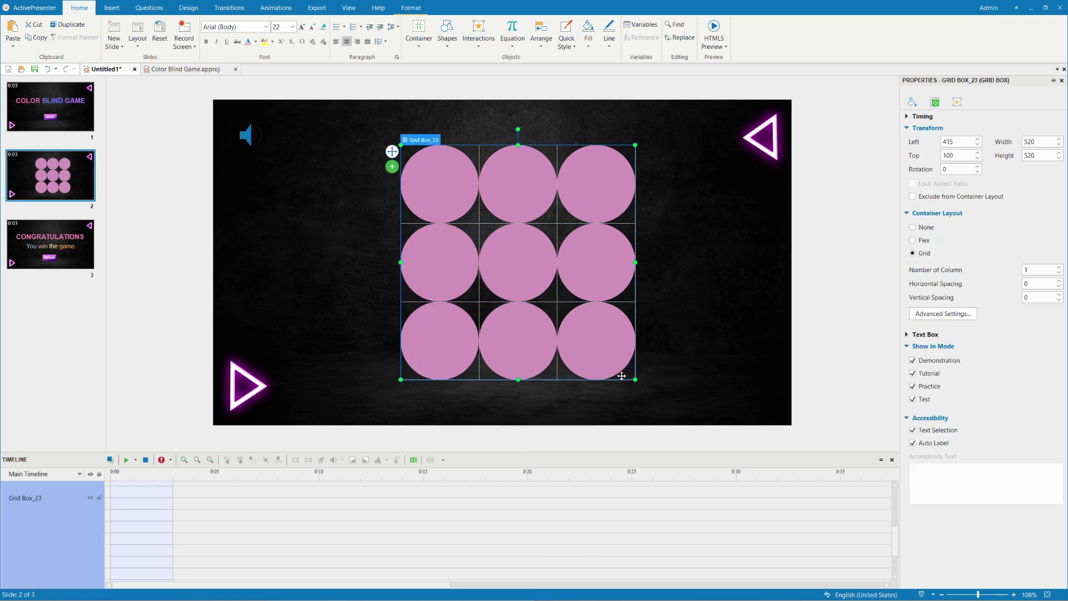
left_click_drag(392, 152, 377, 151)
Step: Give the bottom-left circle a lighter pink fill from the custom colour chooser
left_click(428, 351)
left_click(1049, 190)
left_click(957, 330)
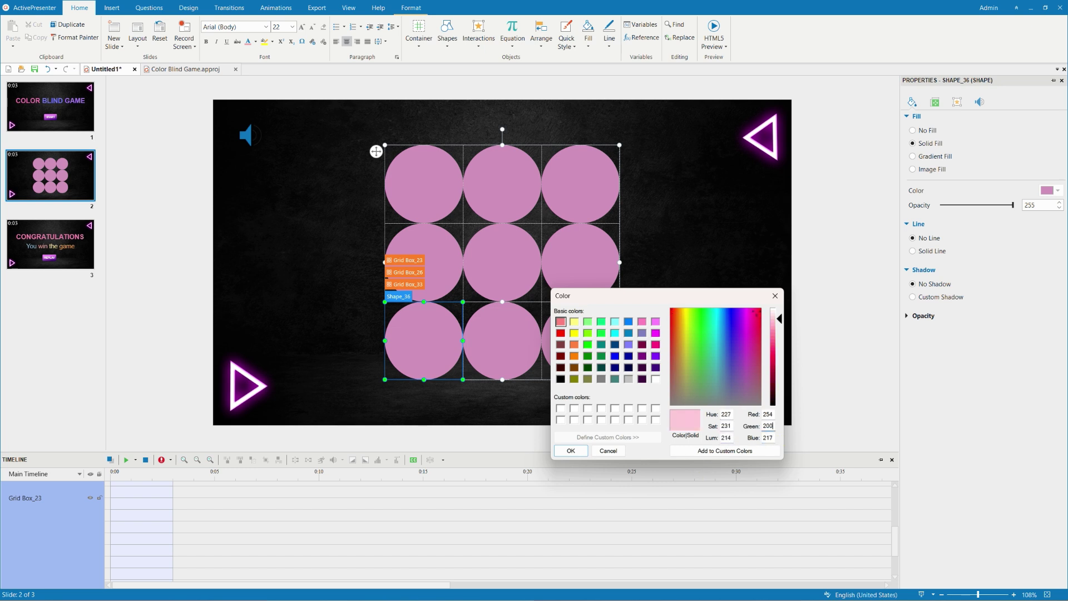
key("Return")
left_click(700, 351)
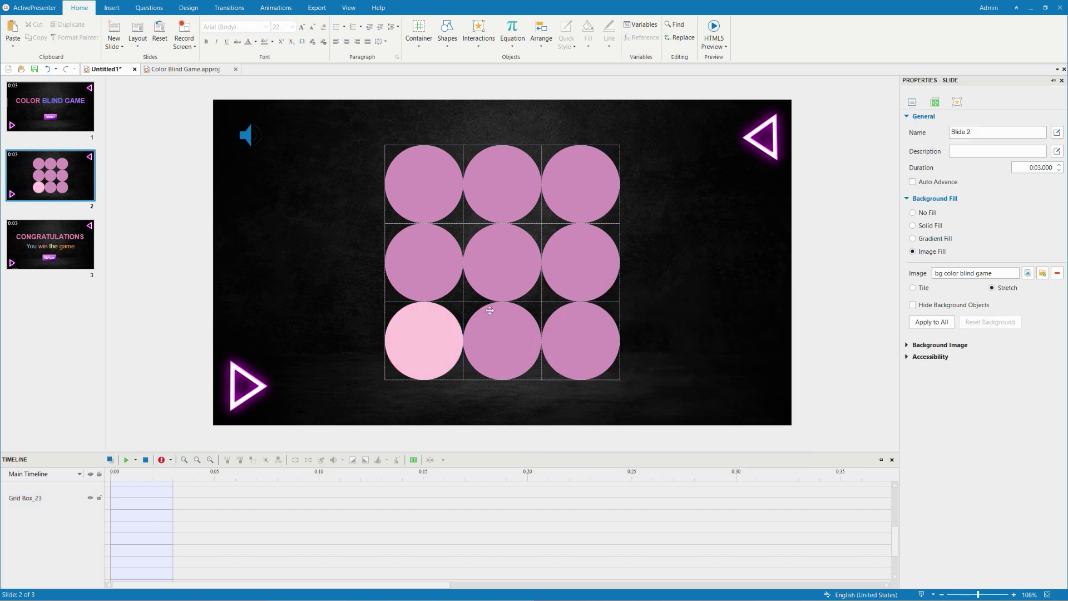
Step: Duplicate Slide 2 into several copies and recolour circles purple with saturation 17
right_click(75, 179)
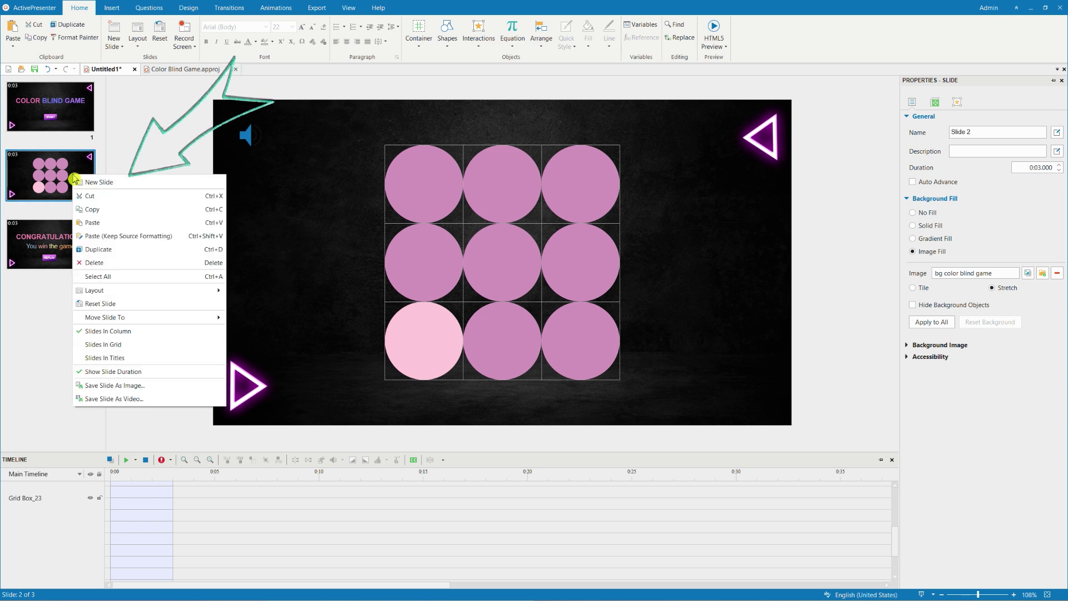
left_click(106, 250)
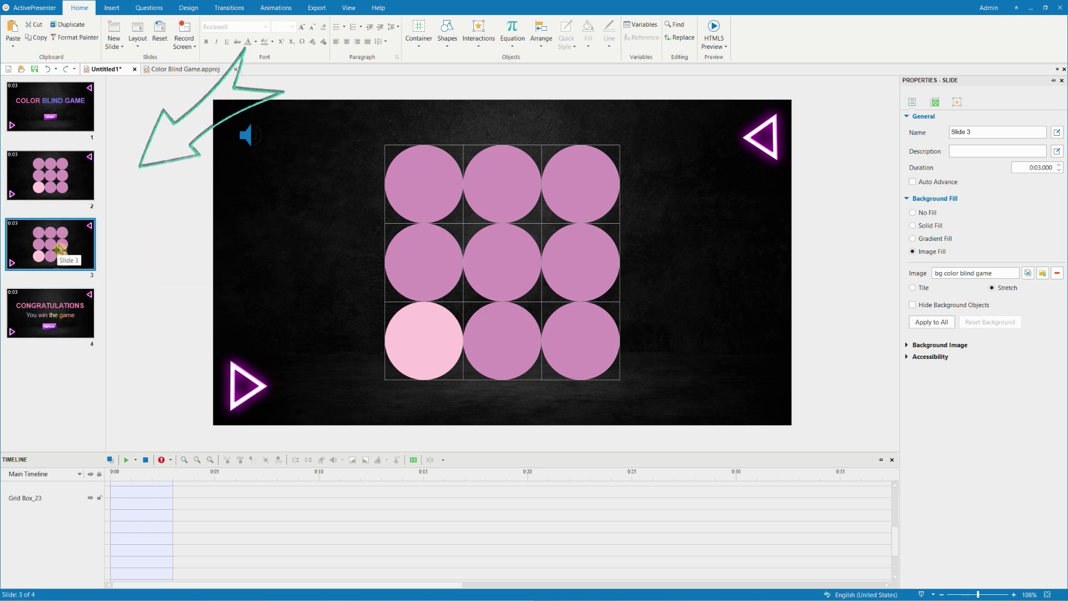
key("ctrl+d")
key("ctrl+d")
key("ctrl+d")
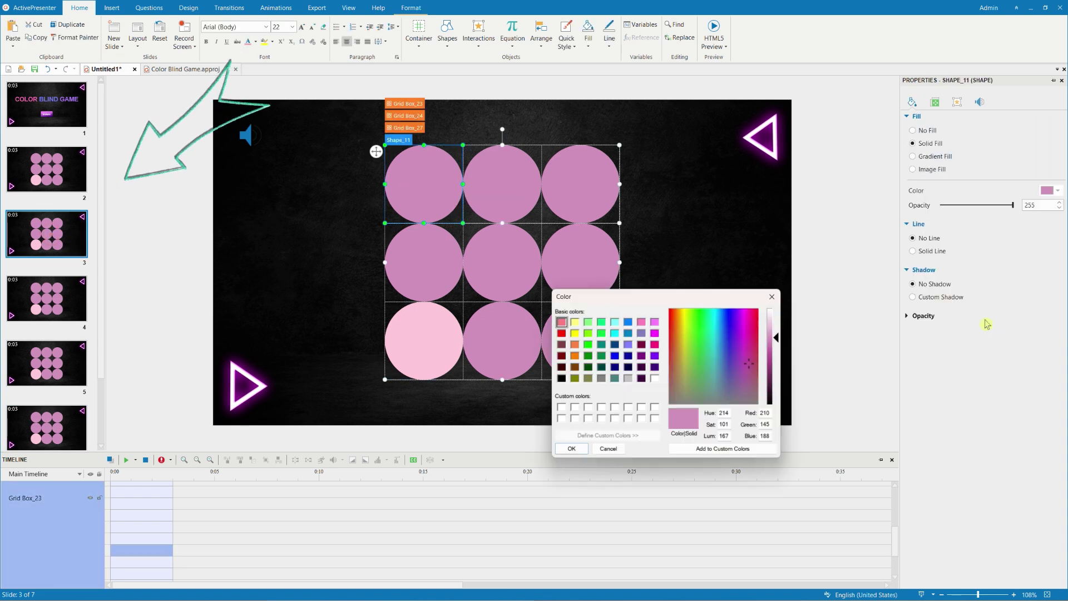
double_click(724, 424)
type("173")
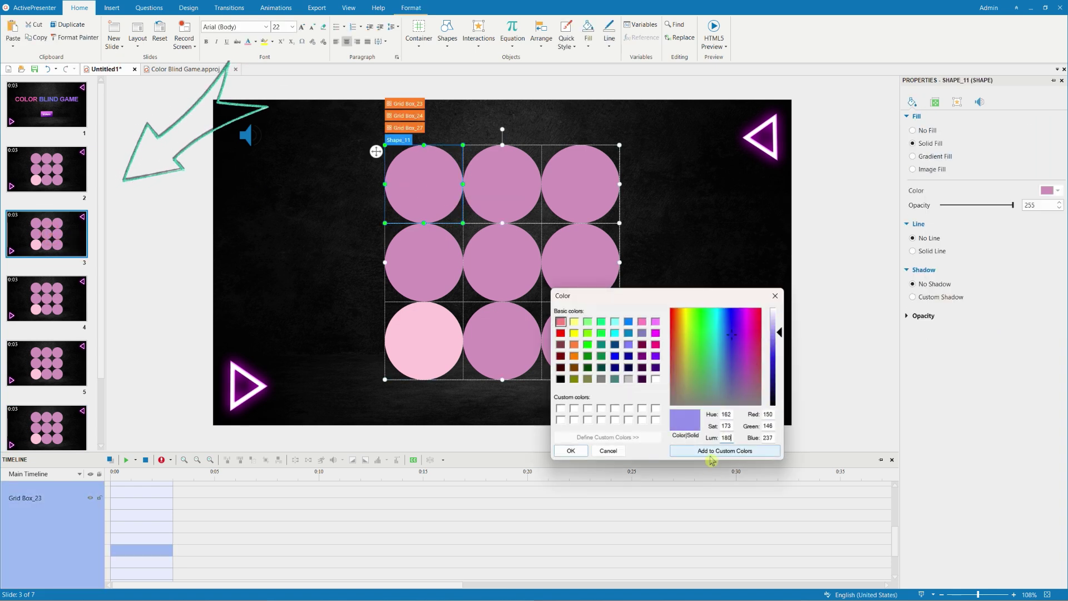
key("Return")
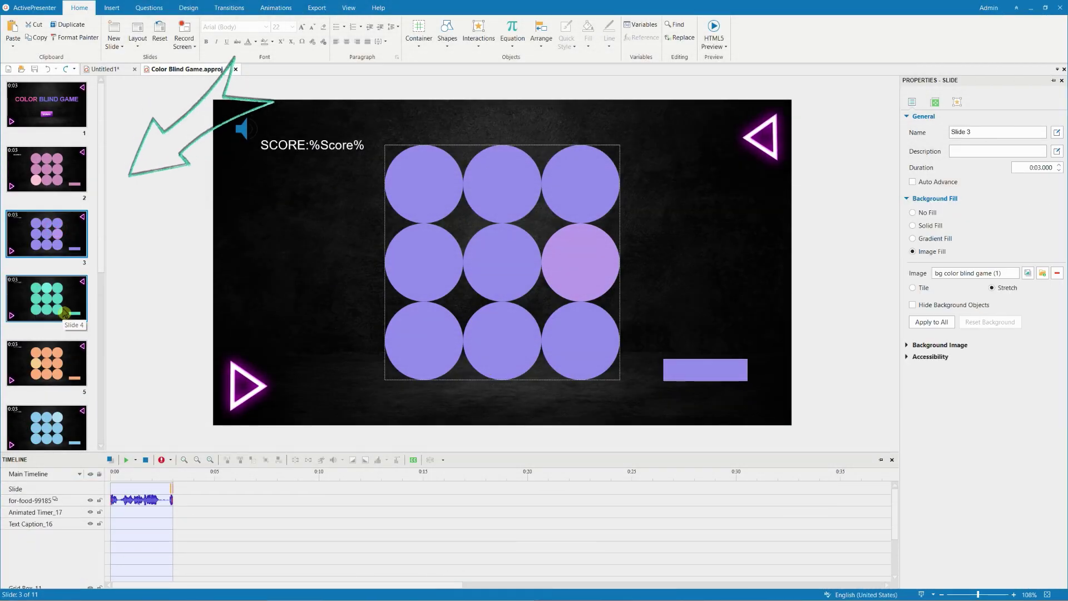
Step: Switch to the finished Color Blind Game project and browse its grid slides from slide 5
left_click(55, 300)
left_click(64, 372)
key("Down")
key("Down")
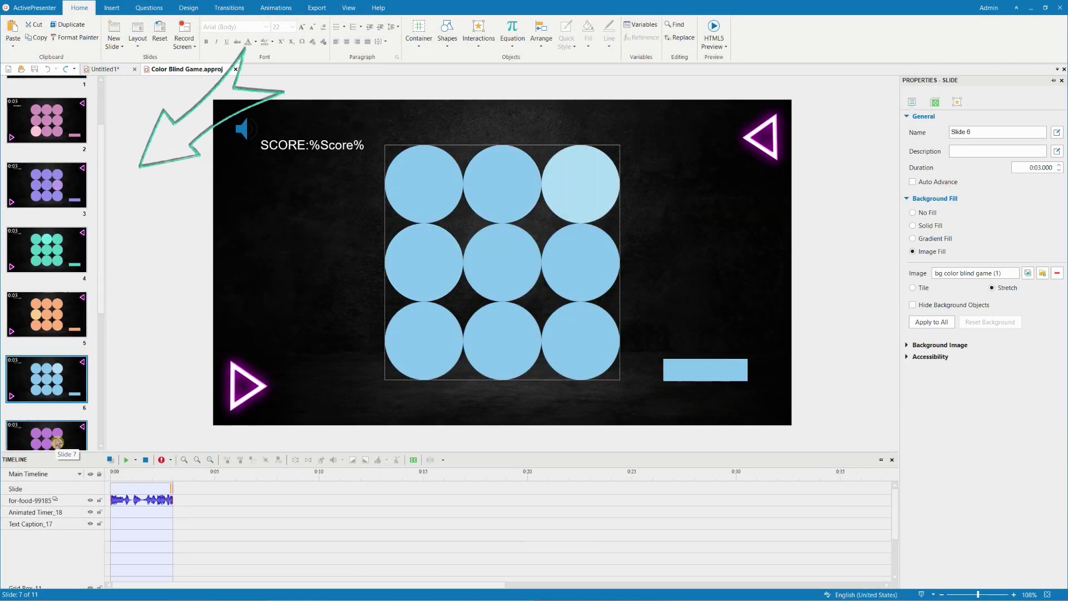
key("Down")
key("Down")
key("Down")
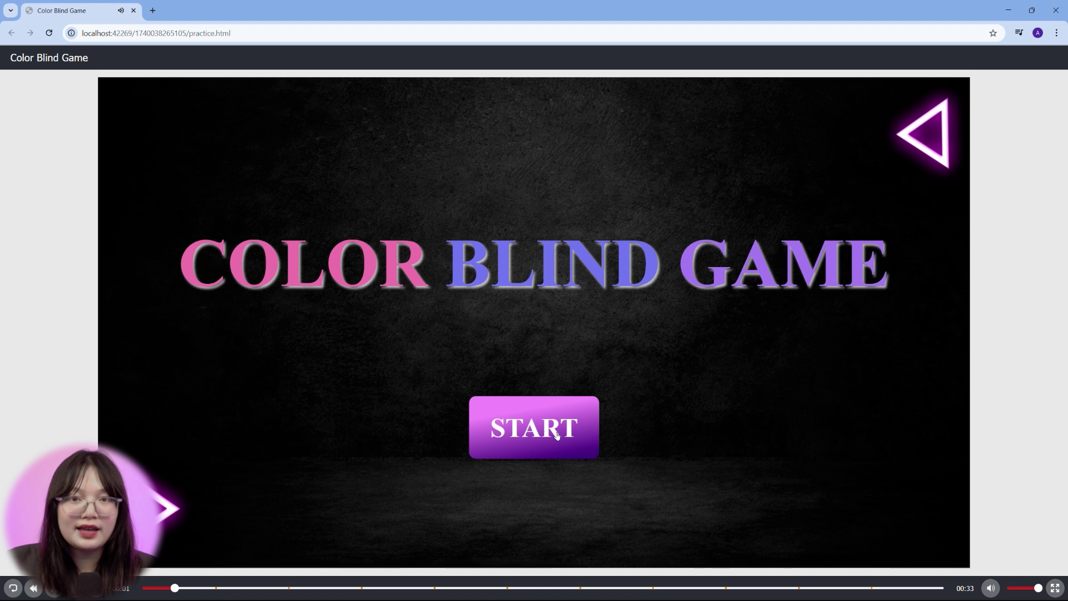
Step: Start the game, then pick the odd light-pink circle and the odd light-purple circle
left_click(557, 434)
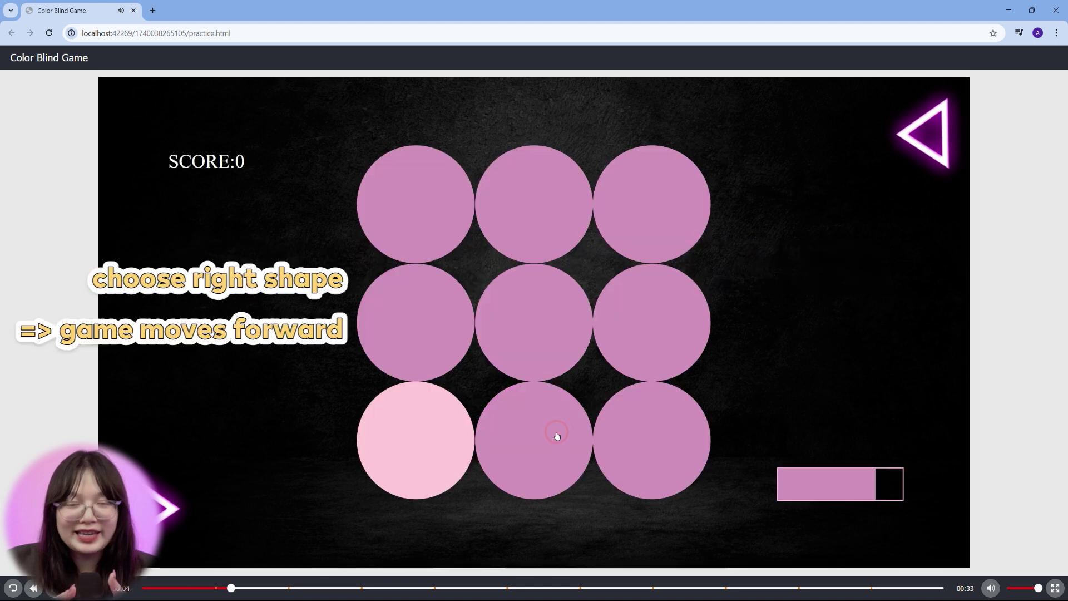
left_click(457, 450)
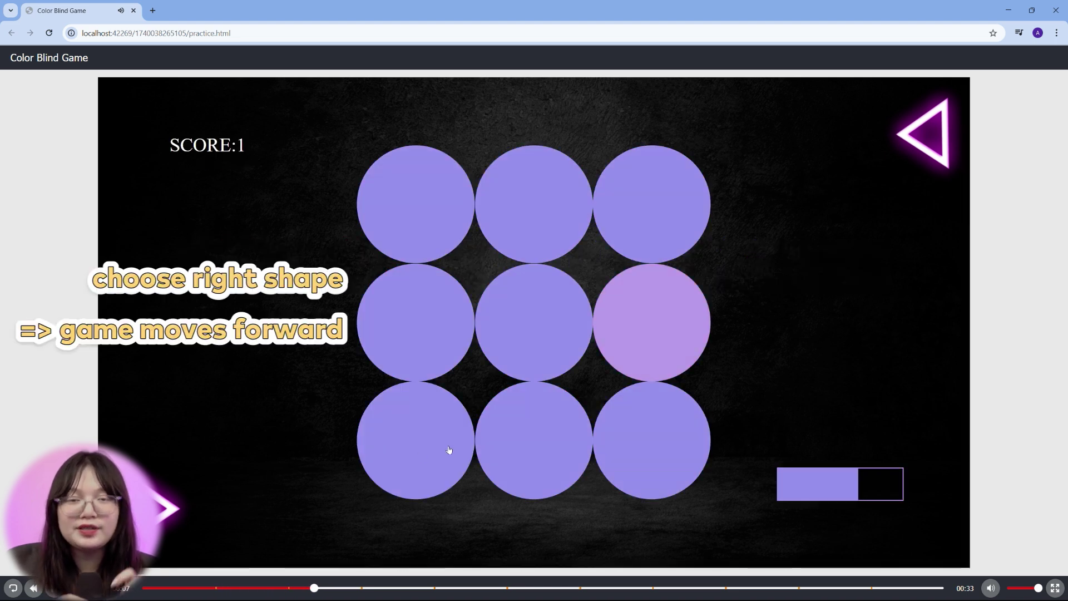
left_click(649, 356)
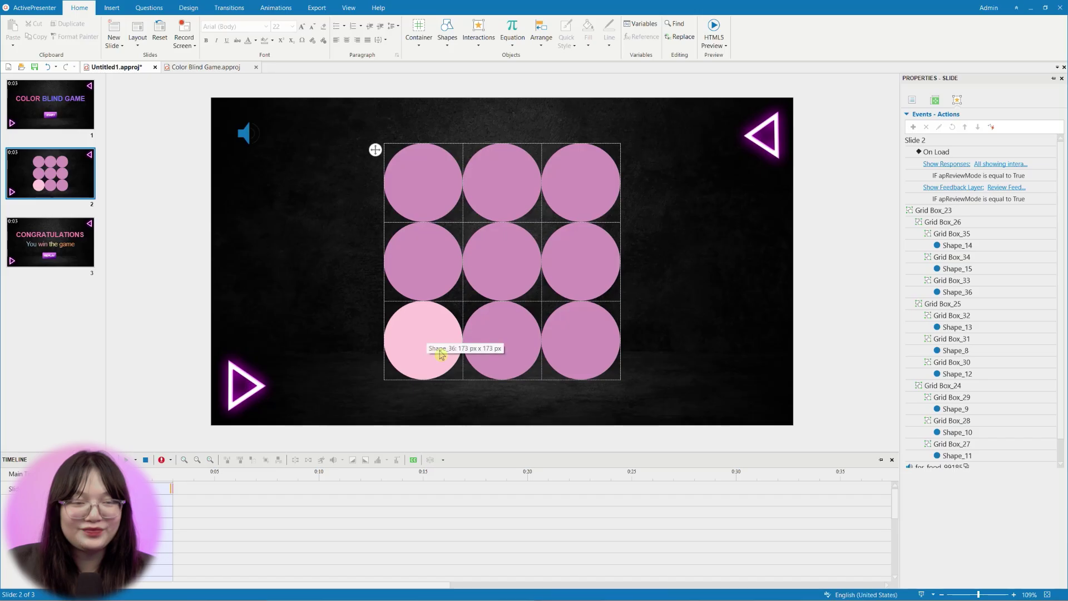
Step: Give the light-pink bottom-left circle an On Click event that goes forward one slide
left_click(441, 354)
left_click(432, 356)
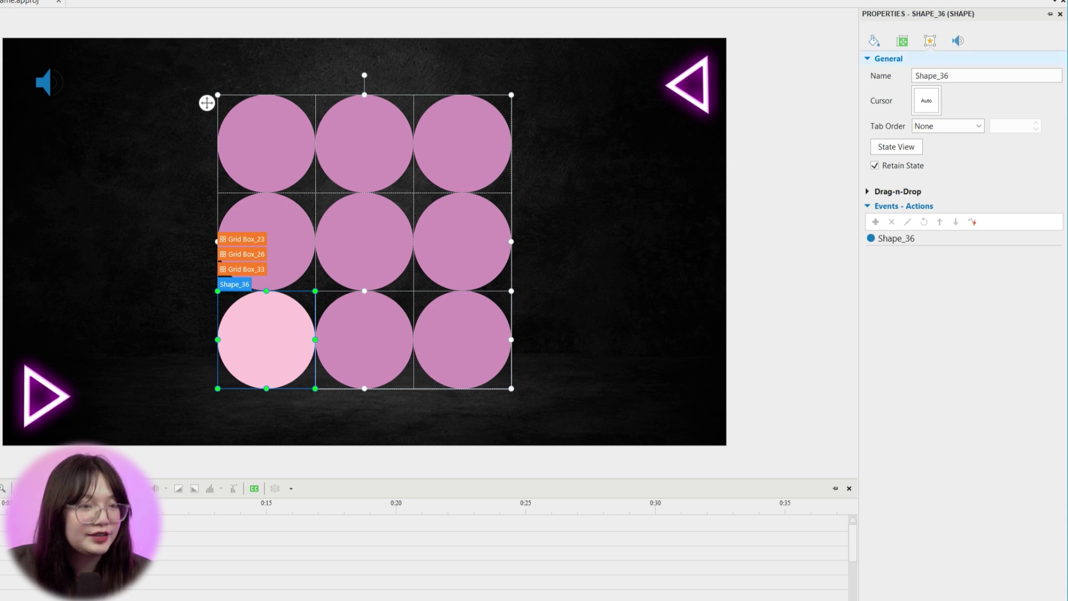
left_click(1052, 238)
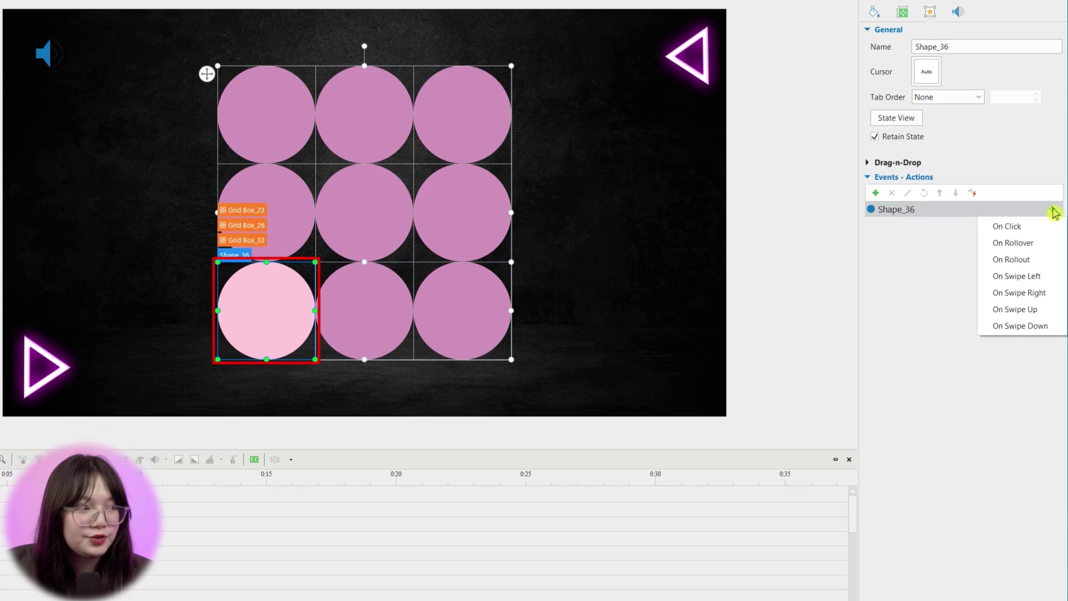
left_click(1008, 192)
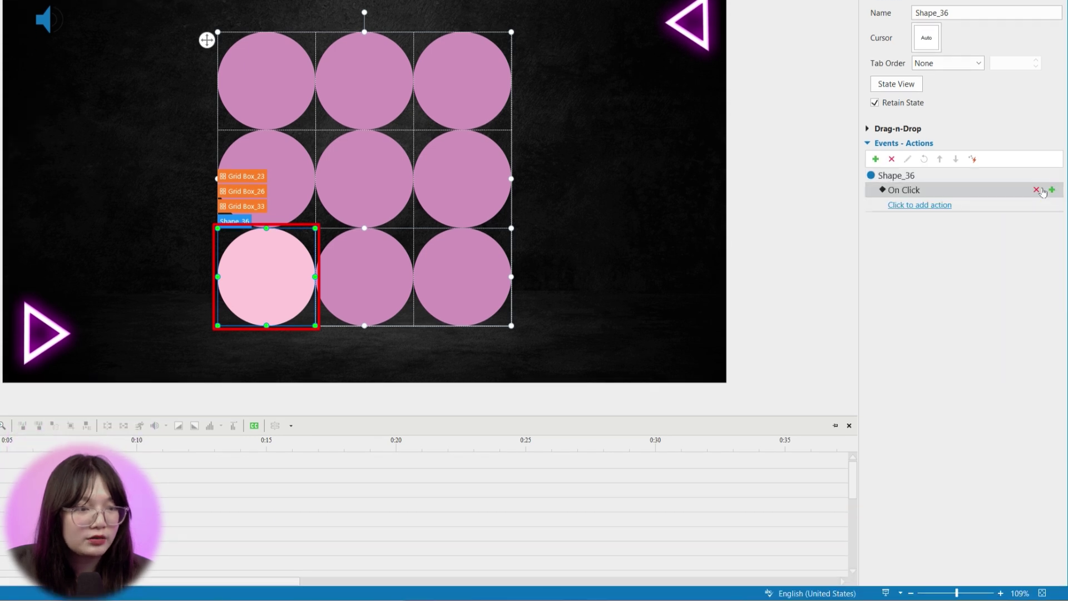
left_click(944, 206)
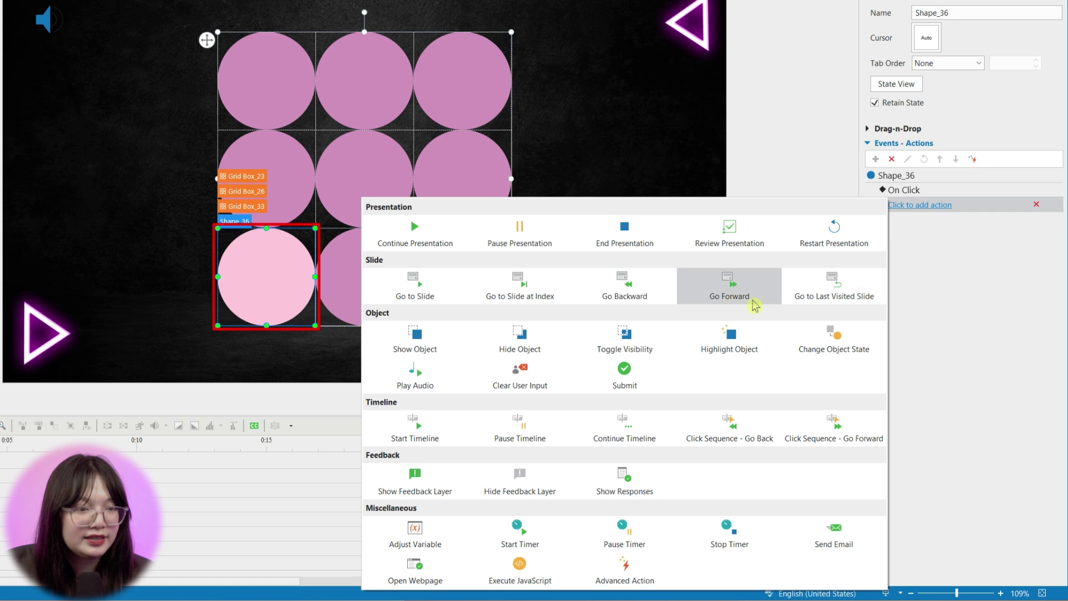
left_click(730, 297)
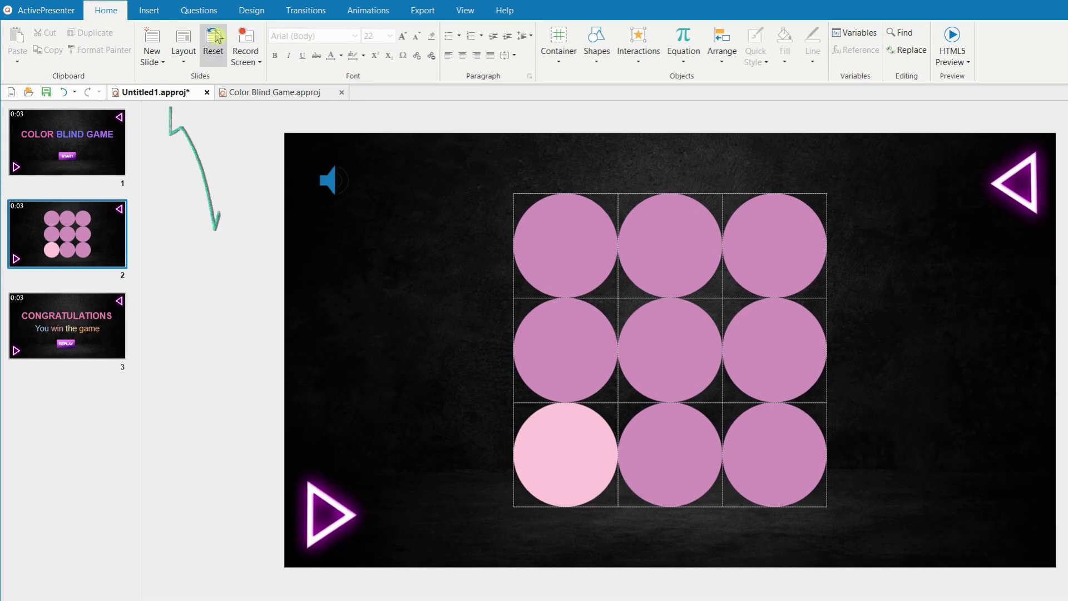
Step: Draw a Progress animated timer at the slide's lower right with the circles' pink fill and outline
left_click(117, 9)
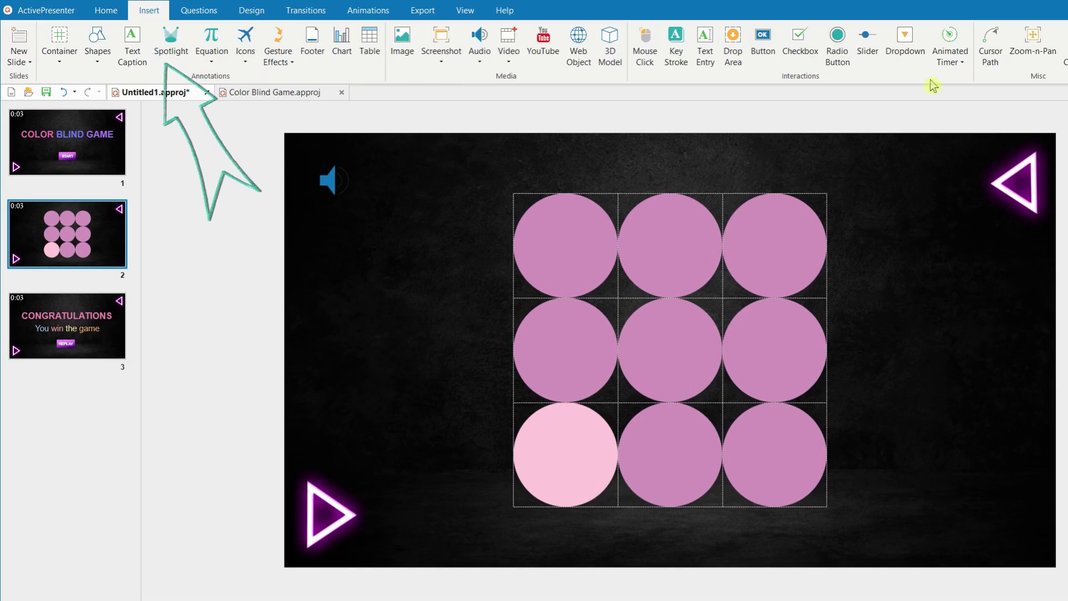
left_click(958, 63)
left_click(971, 105)
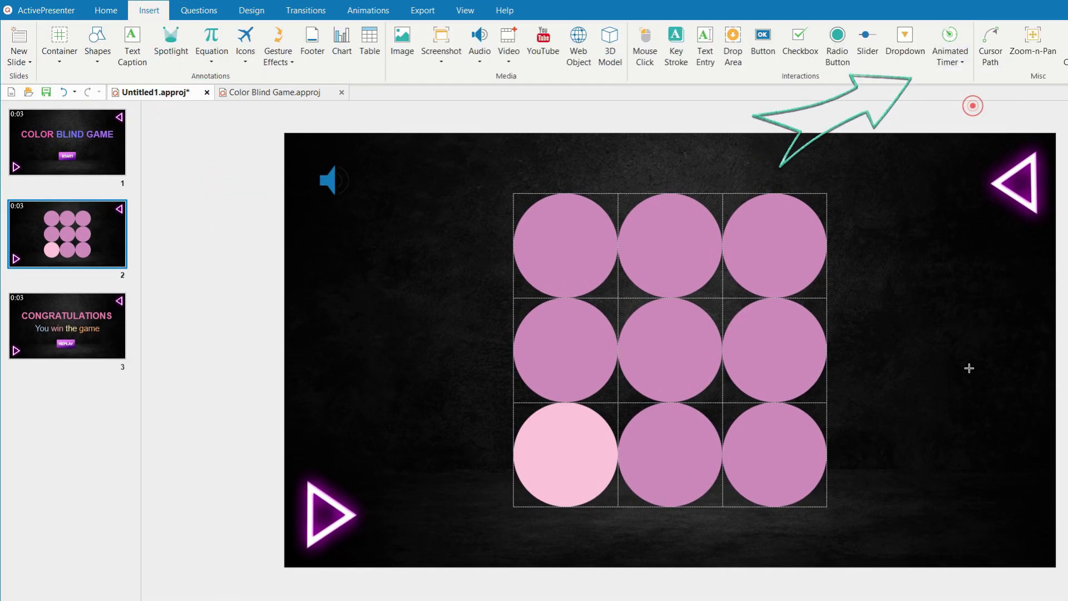
left_click_drag(927, 511, 1022, 531)
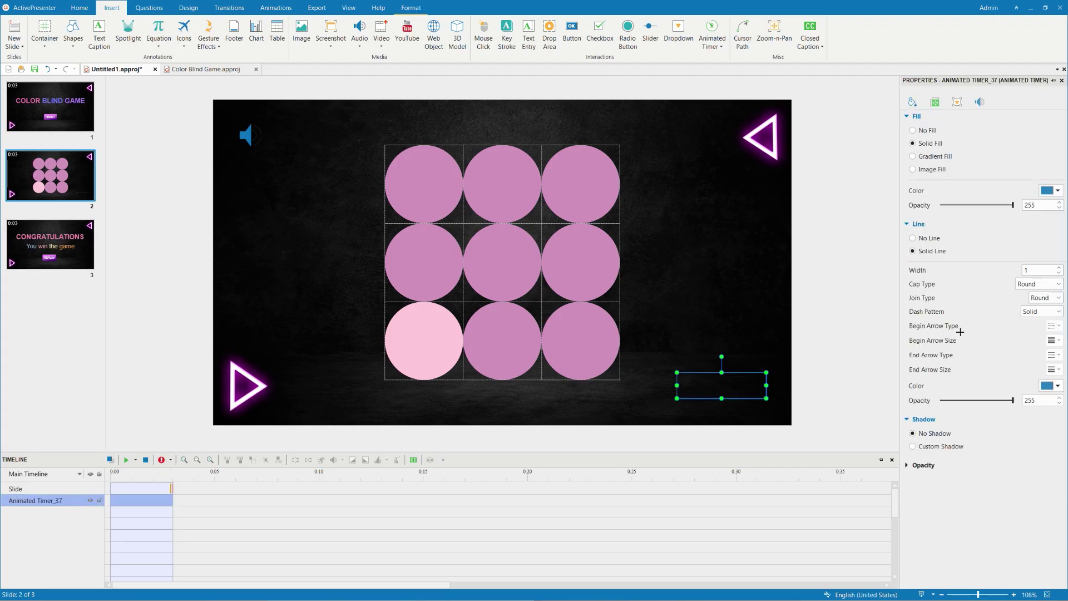
left_click(576, 270)
left_click(1058, 386)
left_click(957, 523)
left_click(576, 359)
Step: Set the timer to a custom 0:03.000 duration with Countdown enabled
left_click(958, 103)
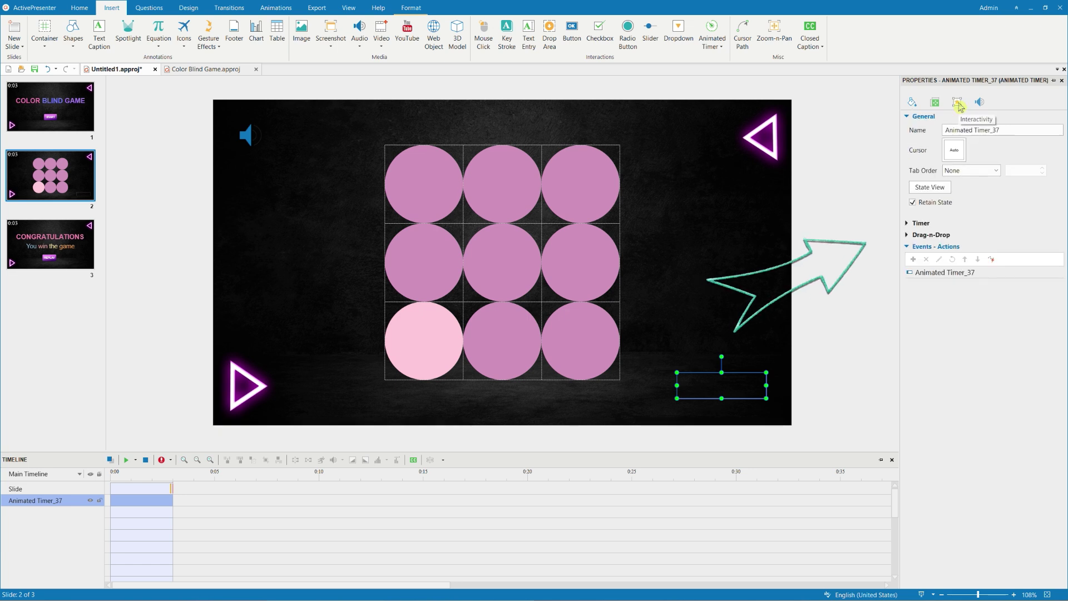
left_click(944, 224)
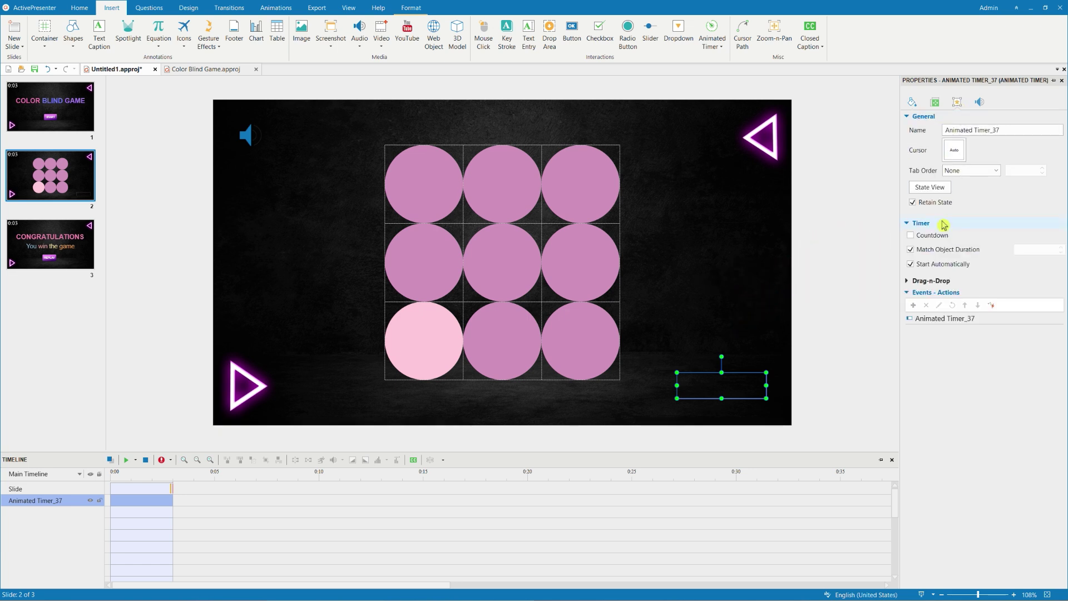
left_click(939, 250)
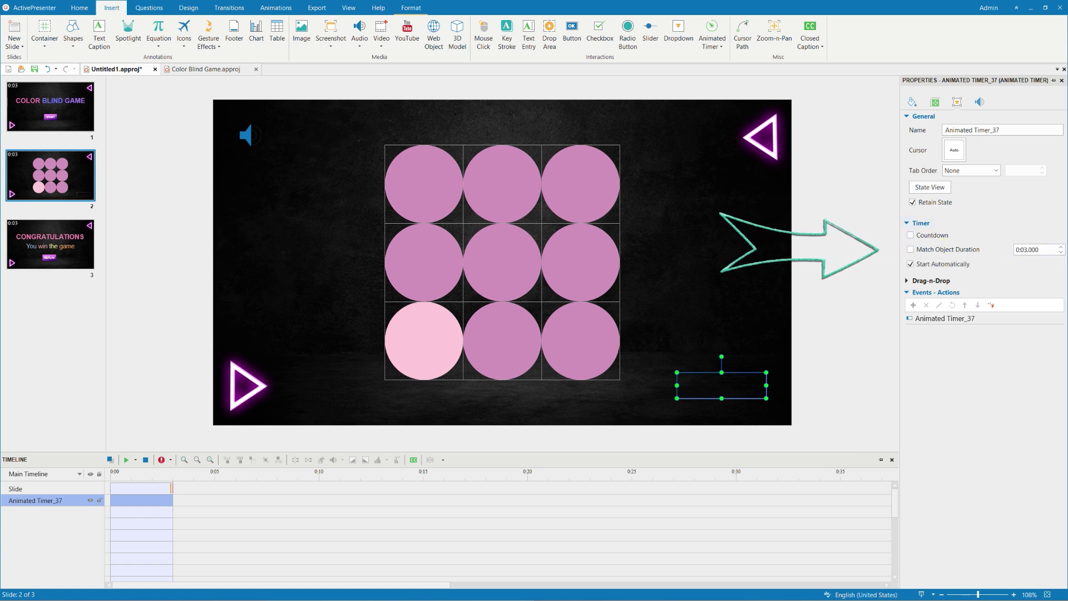
left_click(931, 236)
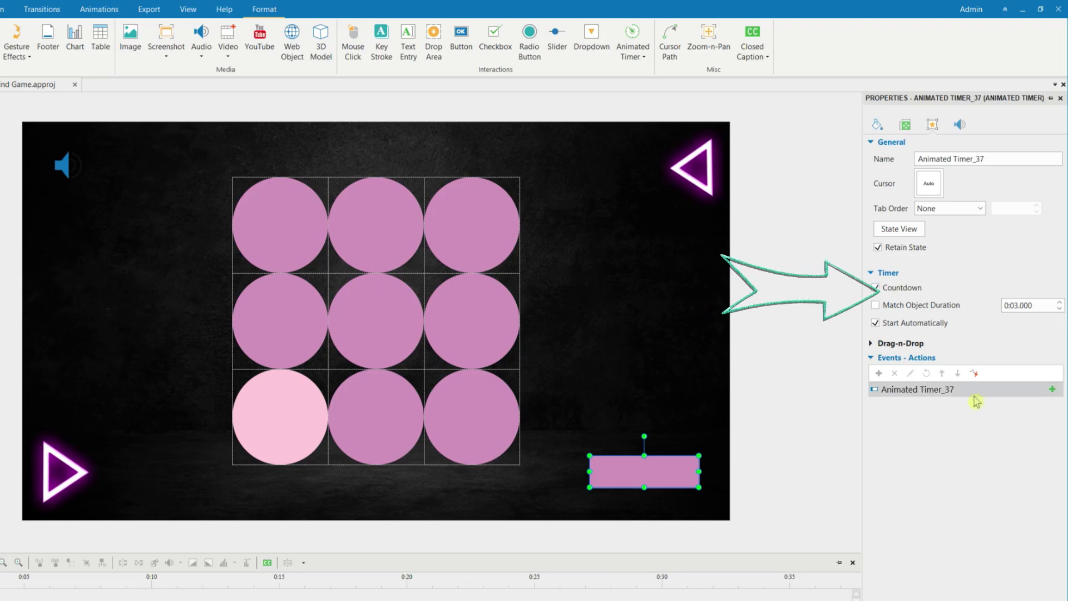
Step: Add an On Timer Complete event showing the Incorrect Feedback layer as blocking
left_click(1054, 391)
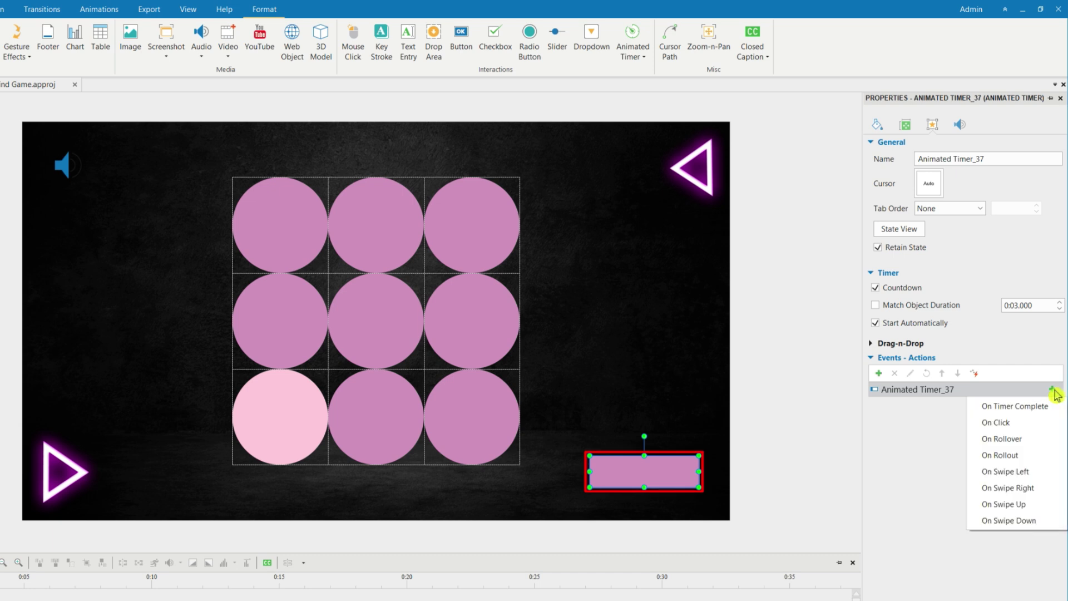
left_click(1015, 406)
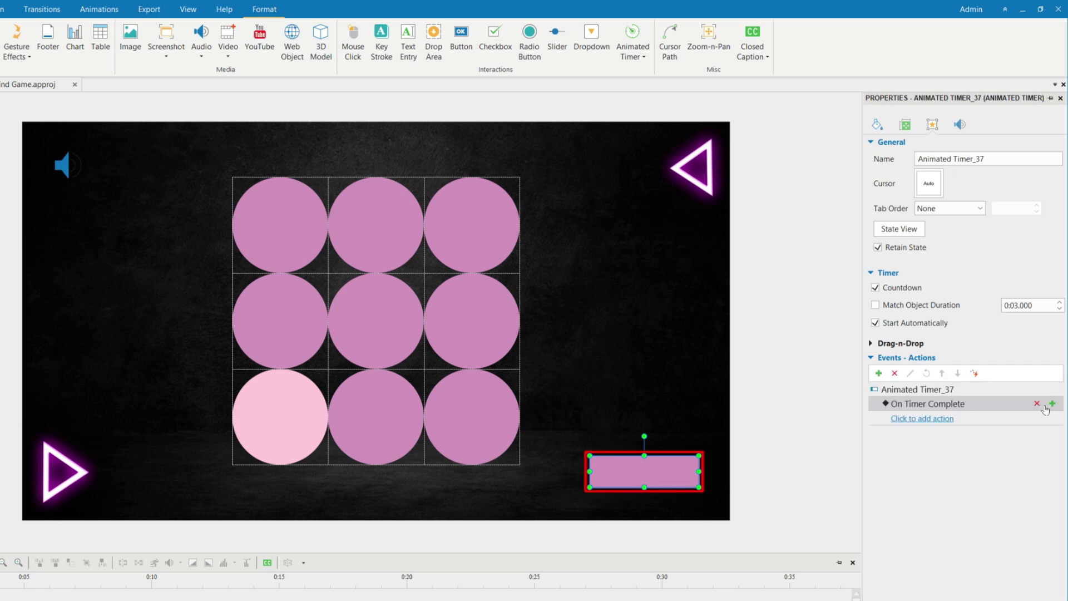
left_click(932, 423)
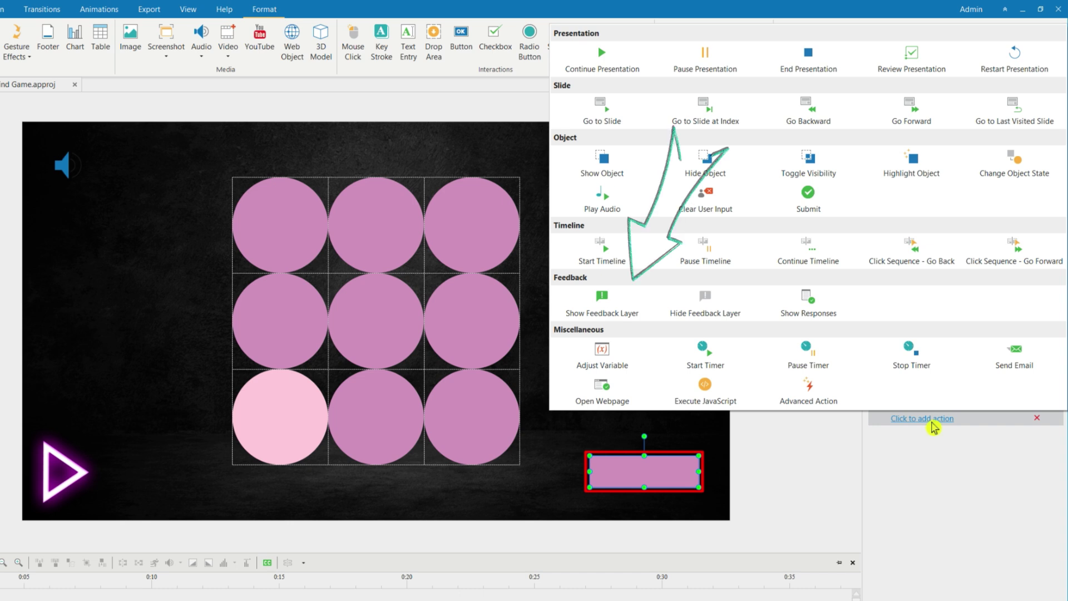
left_click(609, 320)
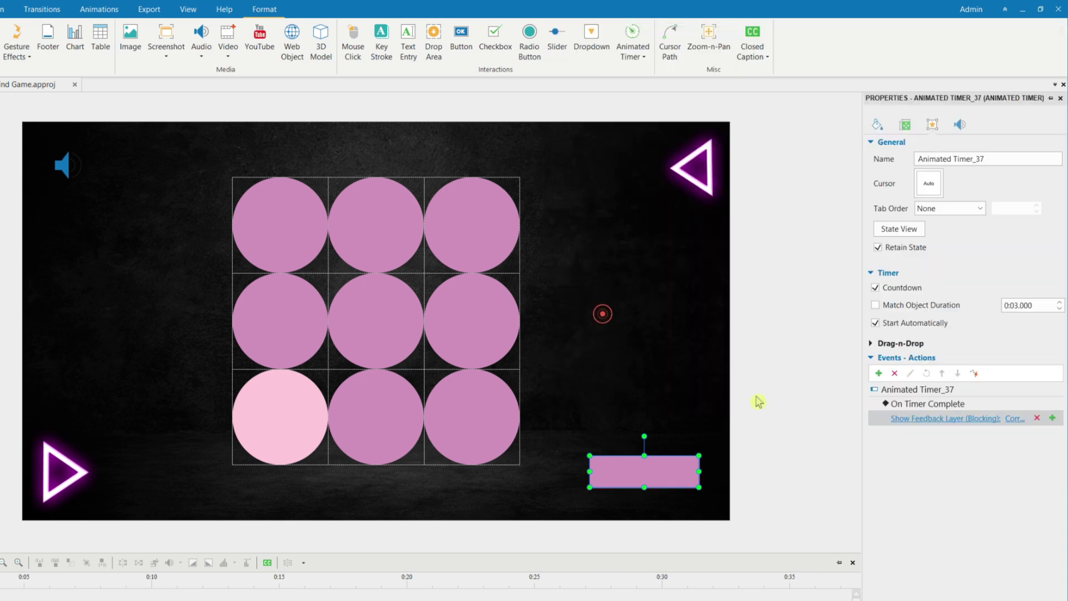
left_click(1014, 421)
left_click(987, 457)
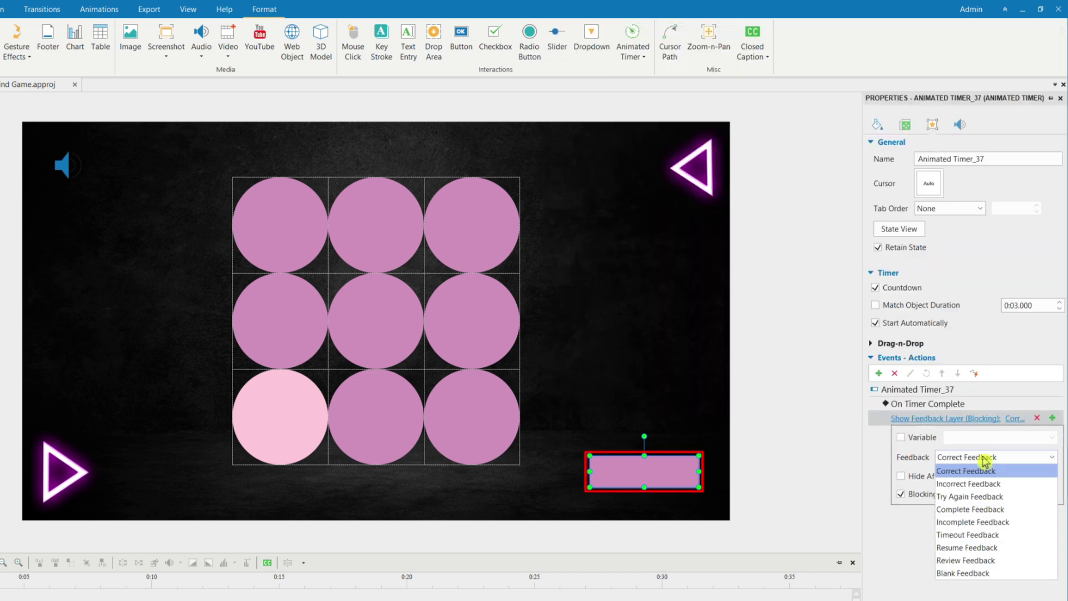
left_click(988, 484)
left_click(967, 545)
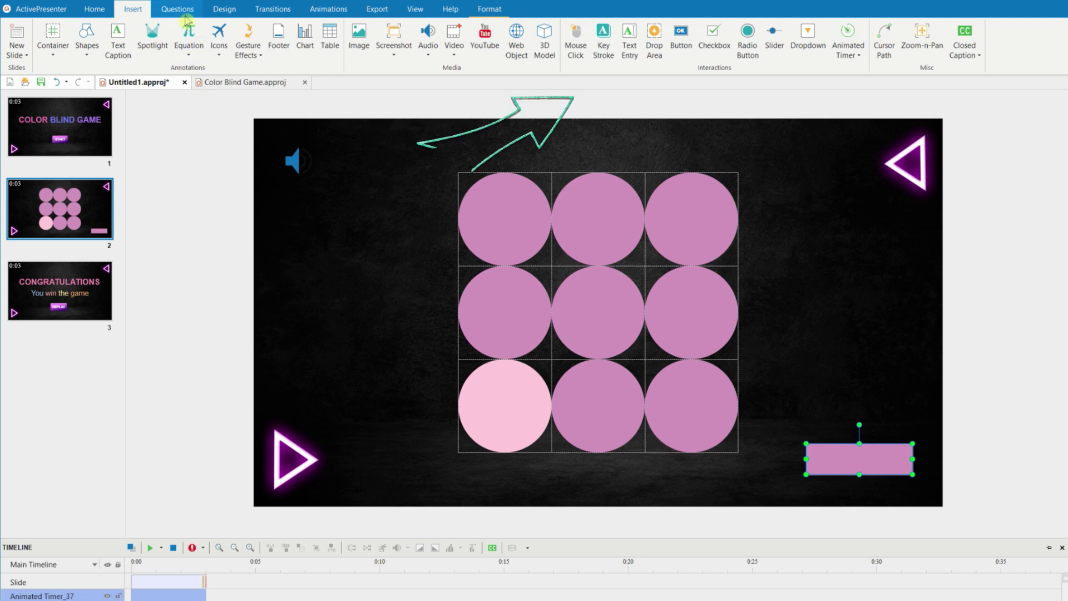
Step: Create a new advanced action named ifWrong in the Advanced Actions editor
left_click(154, 11)
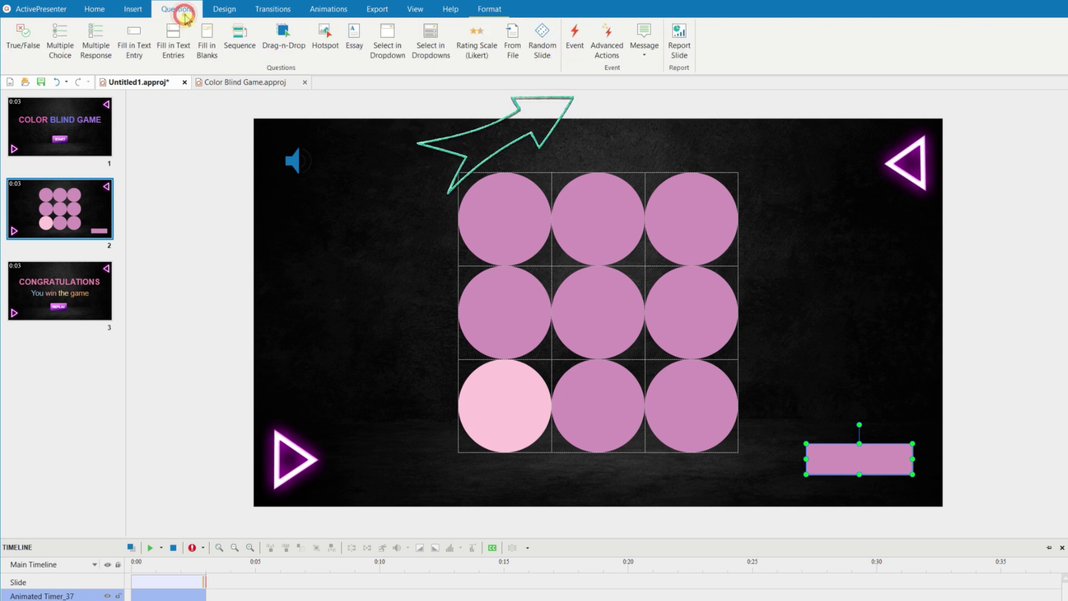
left_click(609, 50)
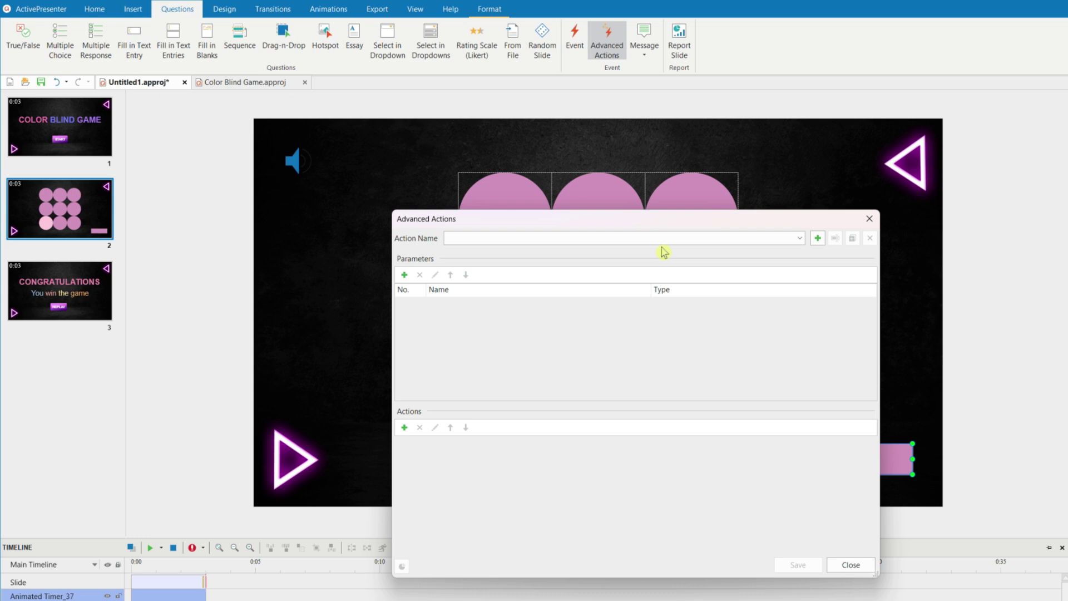
left_click(818, 239)
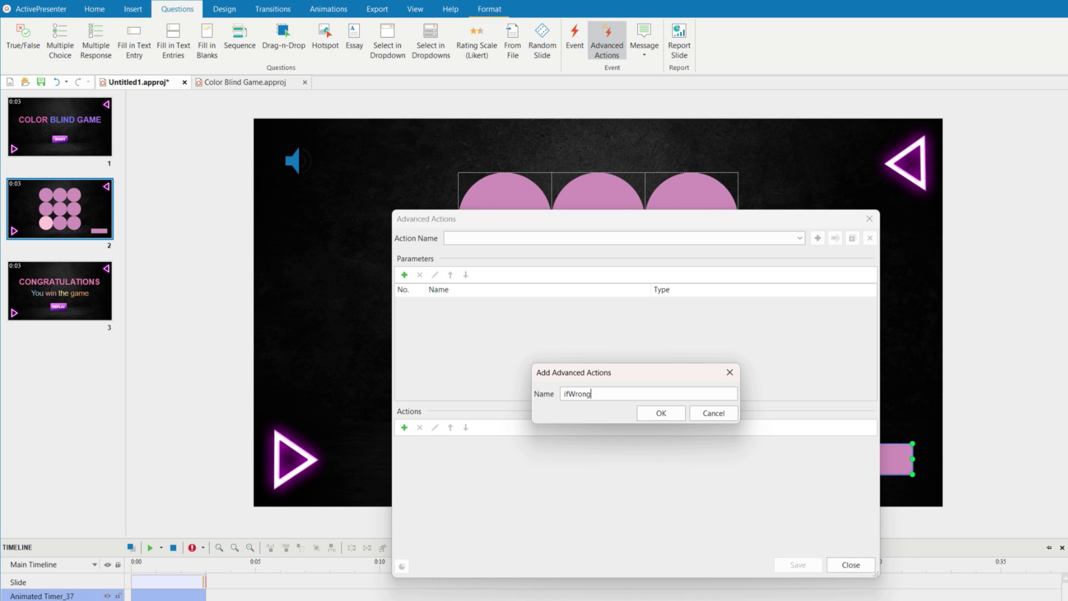
left_click(661, 411)
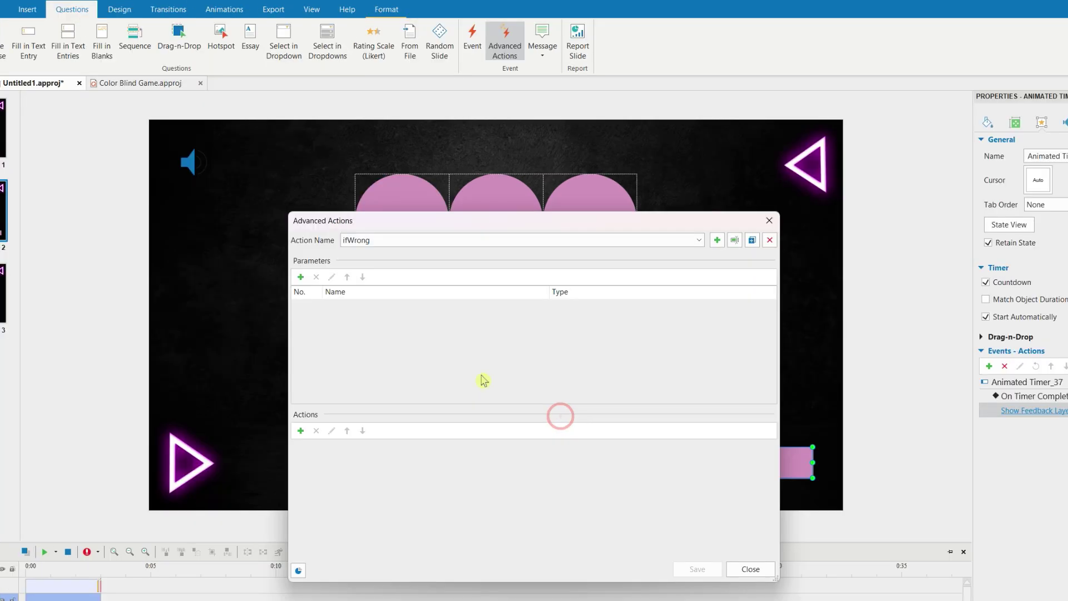
Step: Add a non-blocking Play Audio action using the Incorrect 1 sound to ifWrong
left_click(300, 432)
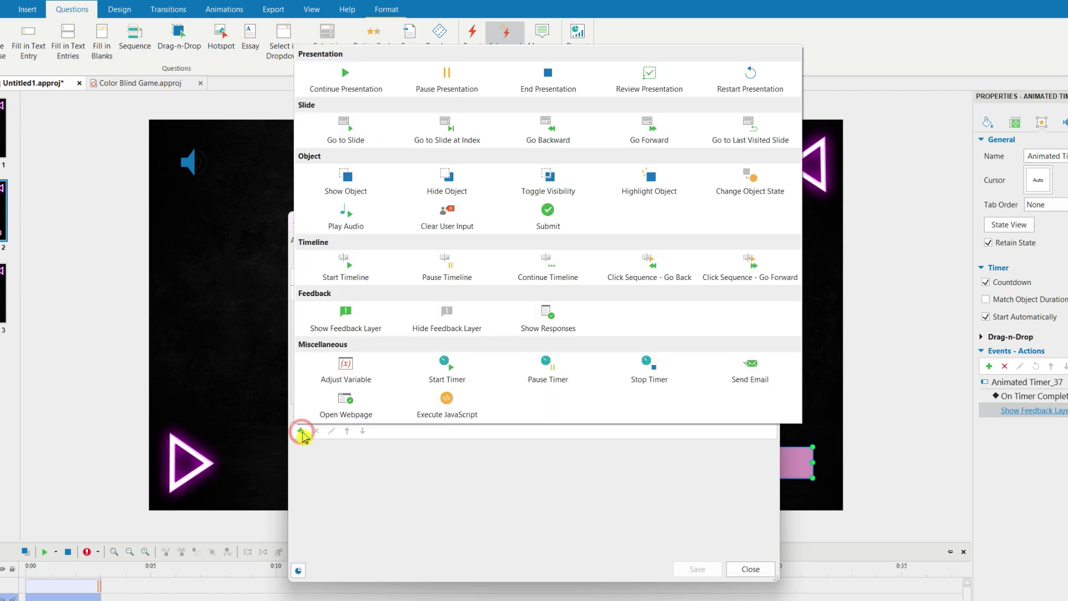
left_click(345, 218)
left_click(390, 448)
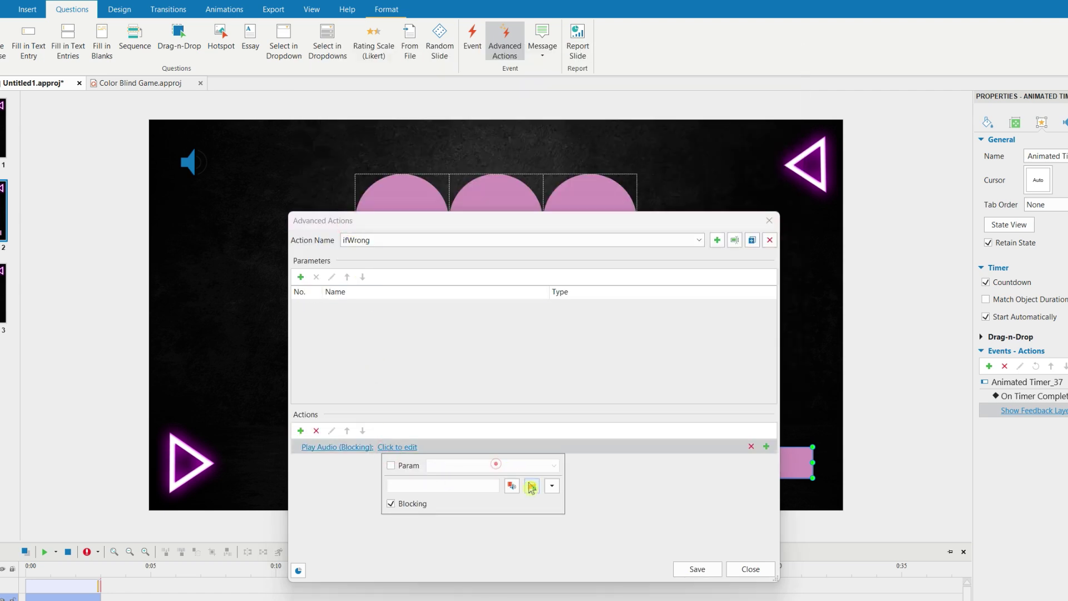
left_click(552, 486)
left_click(579, 600)
left_click(391, 504)
left_click(614, 524)
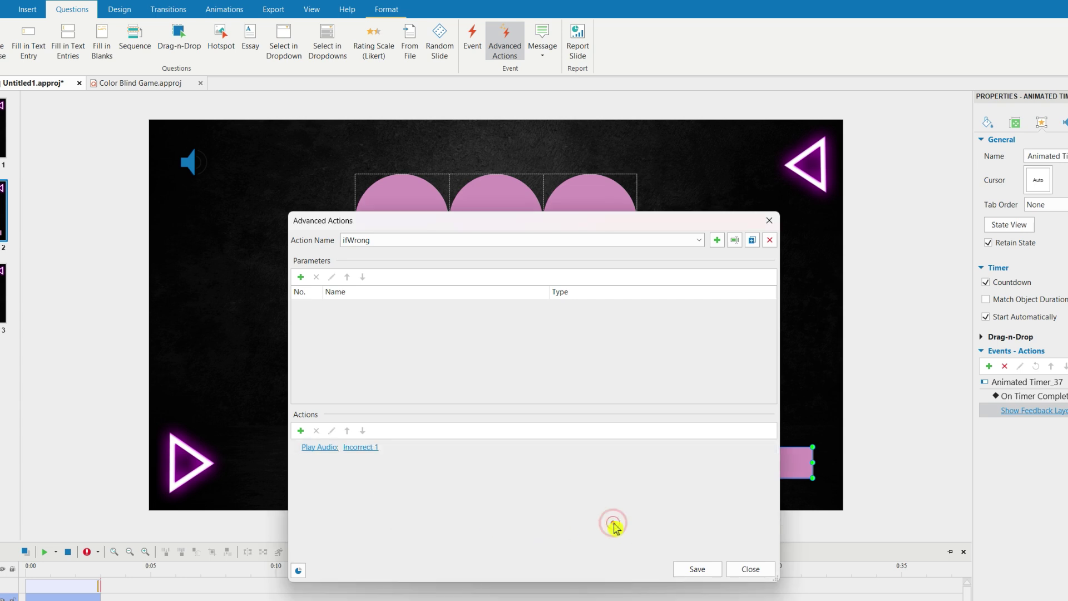
Step: Add a Show Feedback Layer action for the Incorrect Feedback layer to ifWrong
left_click(301, 431)
left_click(346, 319)
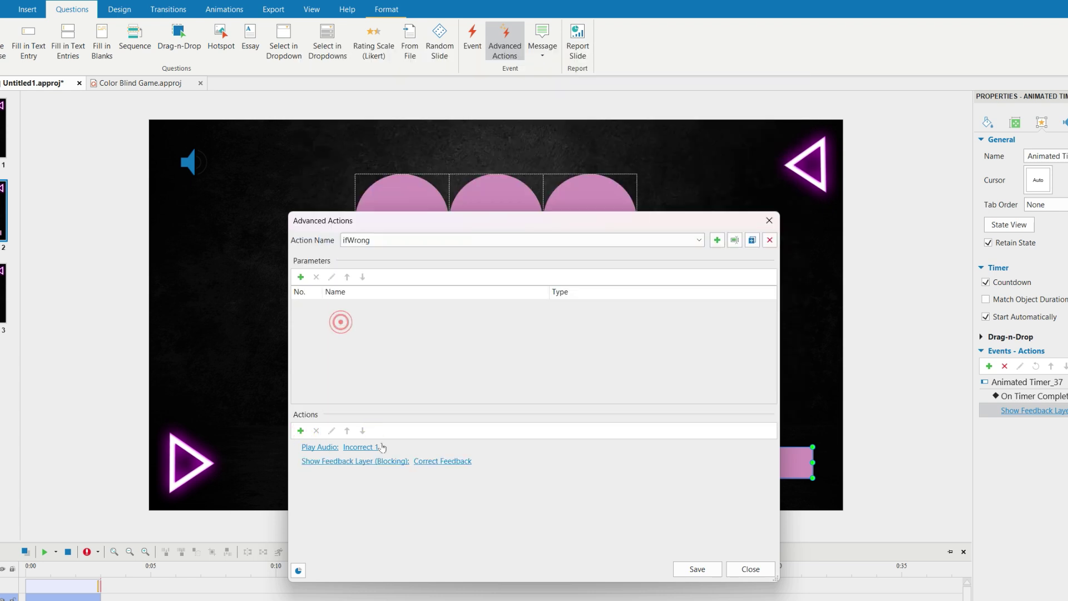
left_click(449, 462)
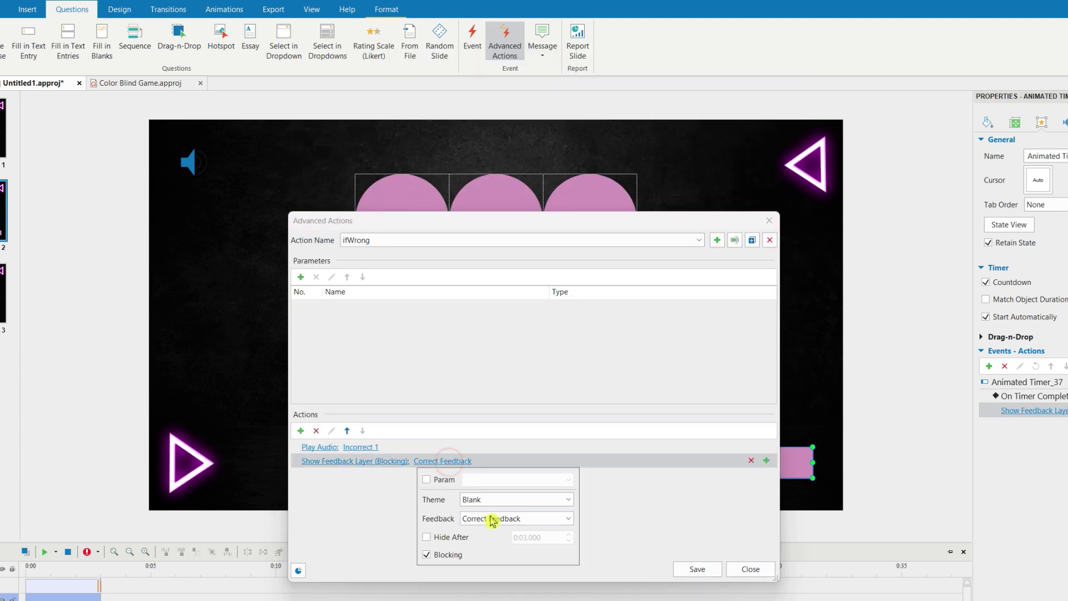
left_click(493, 520)
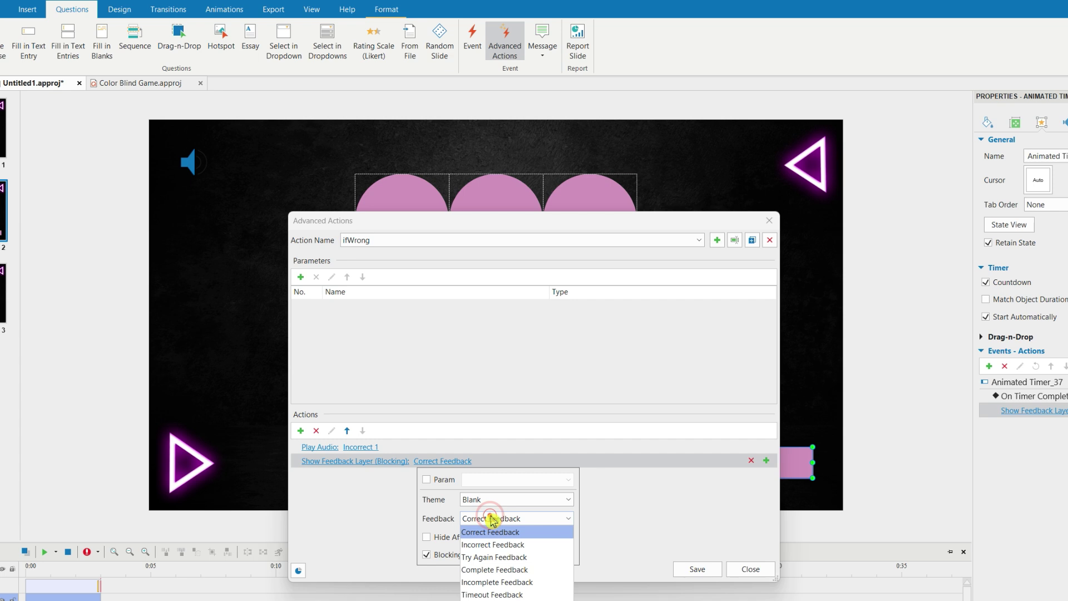
left_click(493, 544)
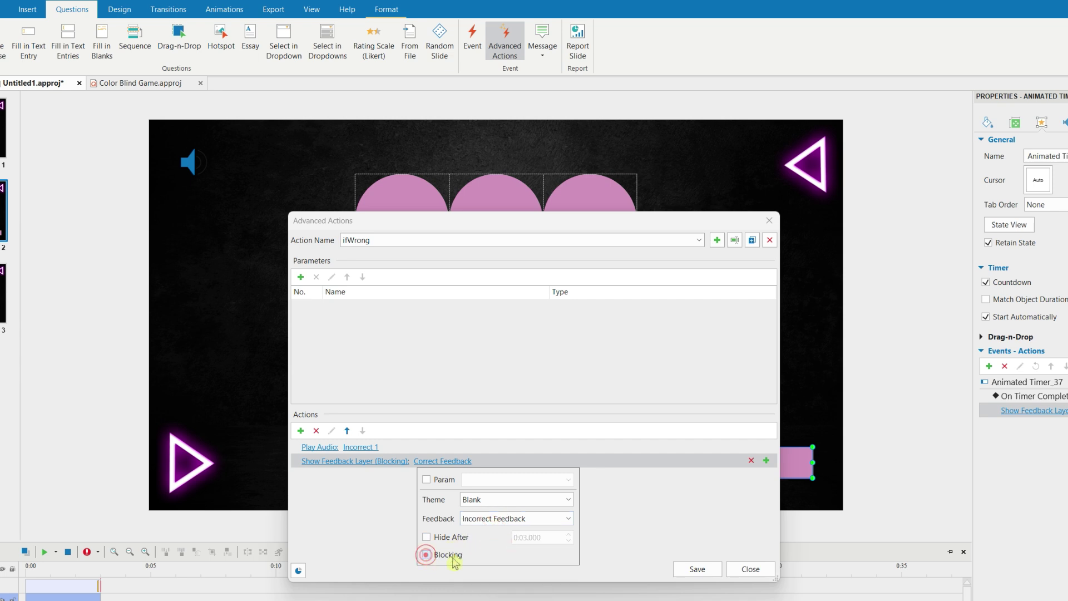
left_click(609, 549)
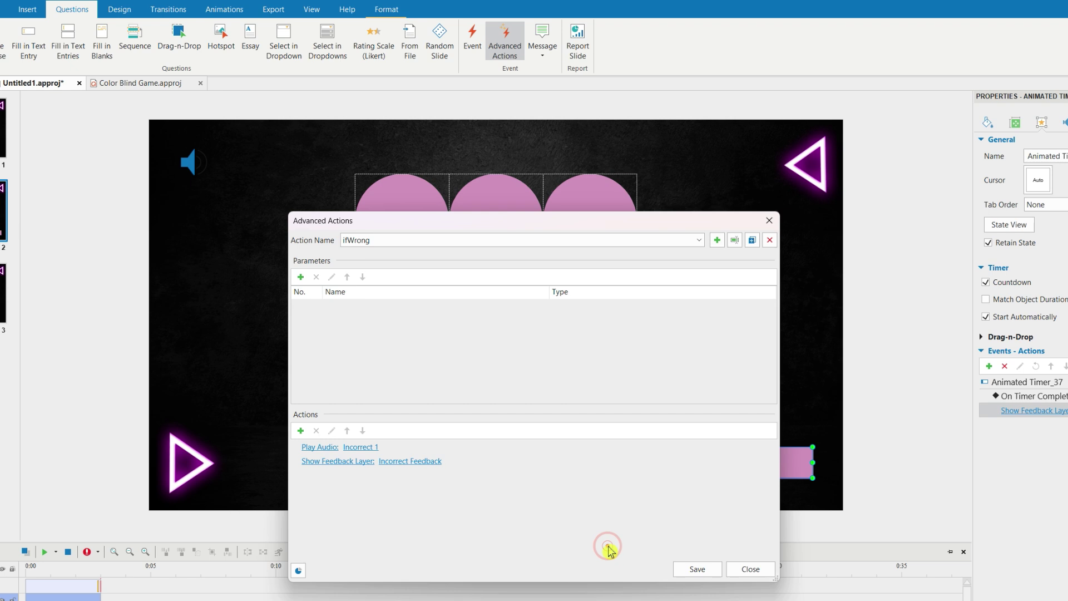
Step: Add a parameter named timer of type Animated Timer to ifWrong
left_click(301, 277)
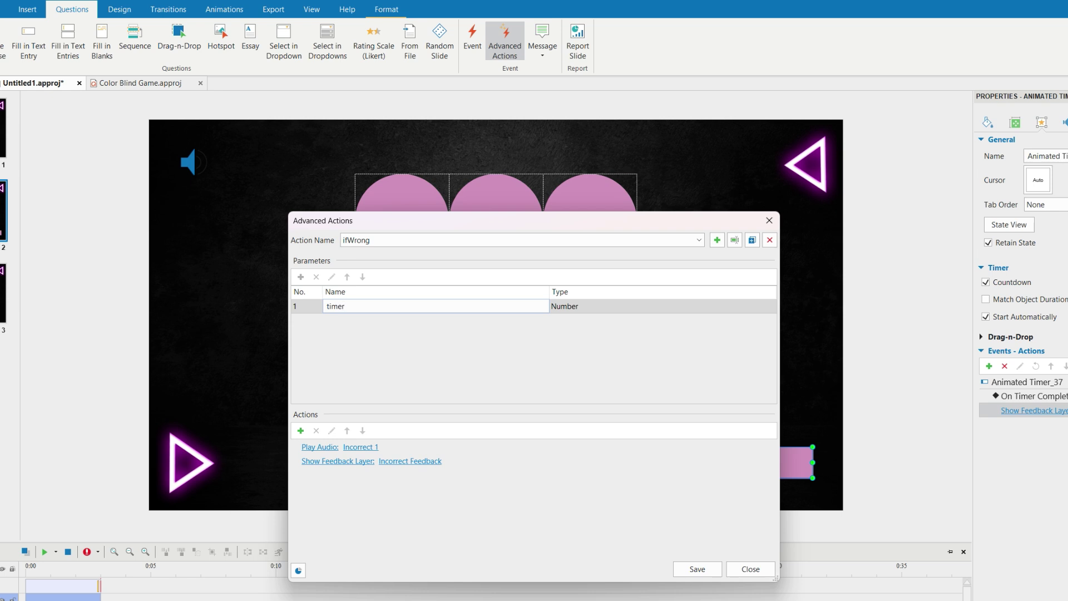
left_click(586, 307)
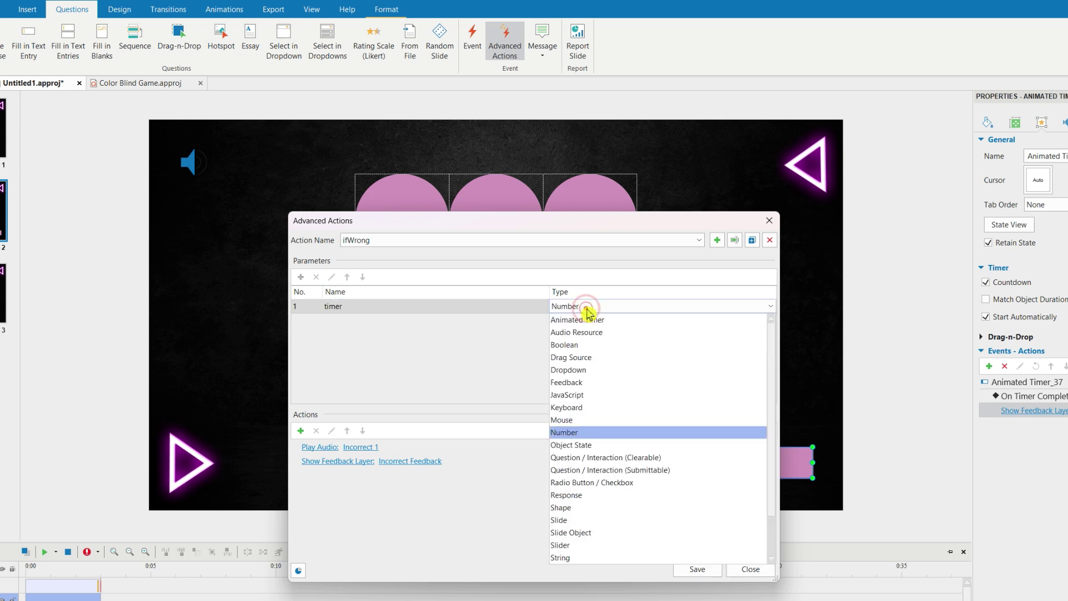
left_click(609, 321)
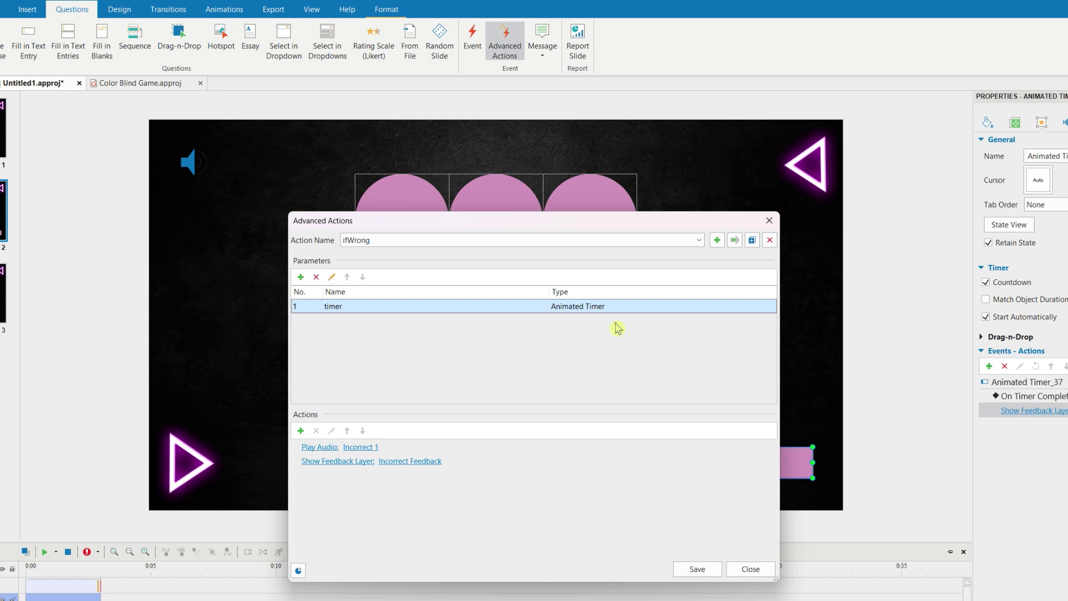
Step: Add a Pause Timer action that pauses the timer parameter
left_click(300, 431)
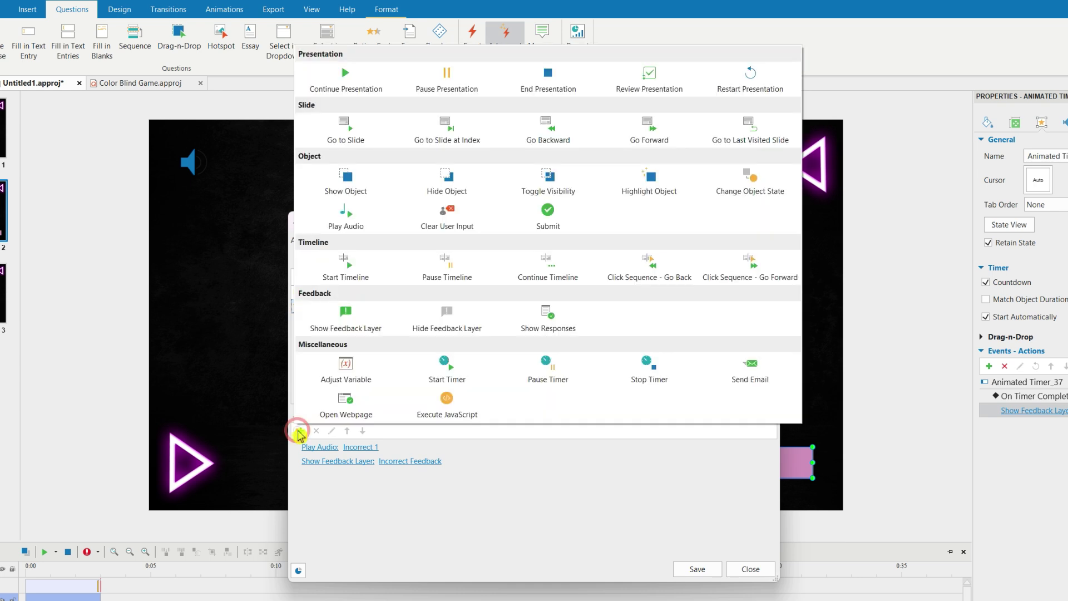
left_click(523, 374)
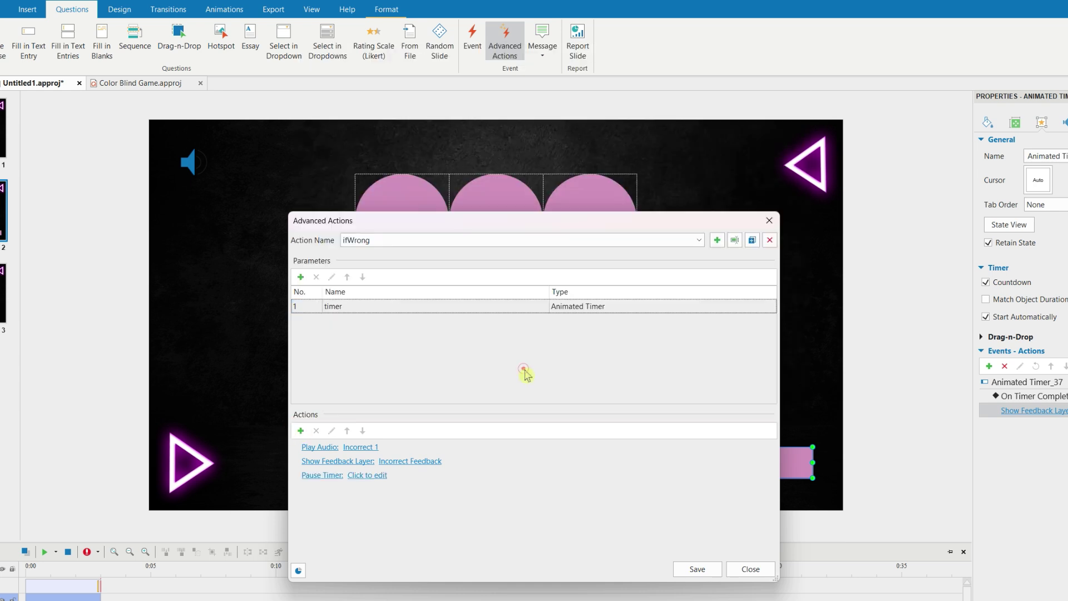
left_click(381, 477)
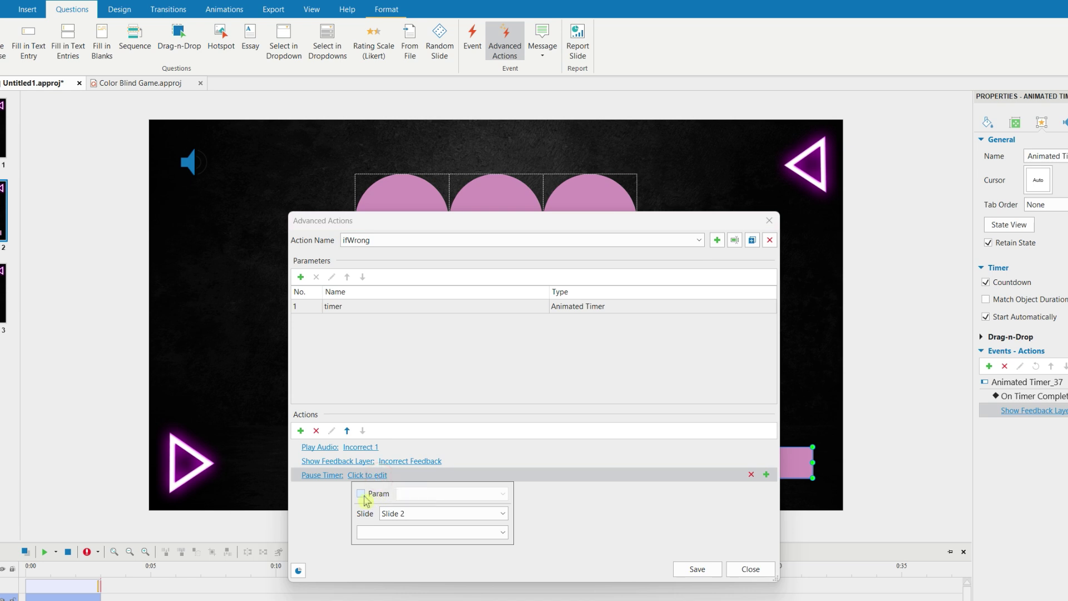
left_click(362, 493)
left_click(425, 494)
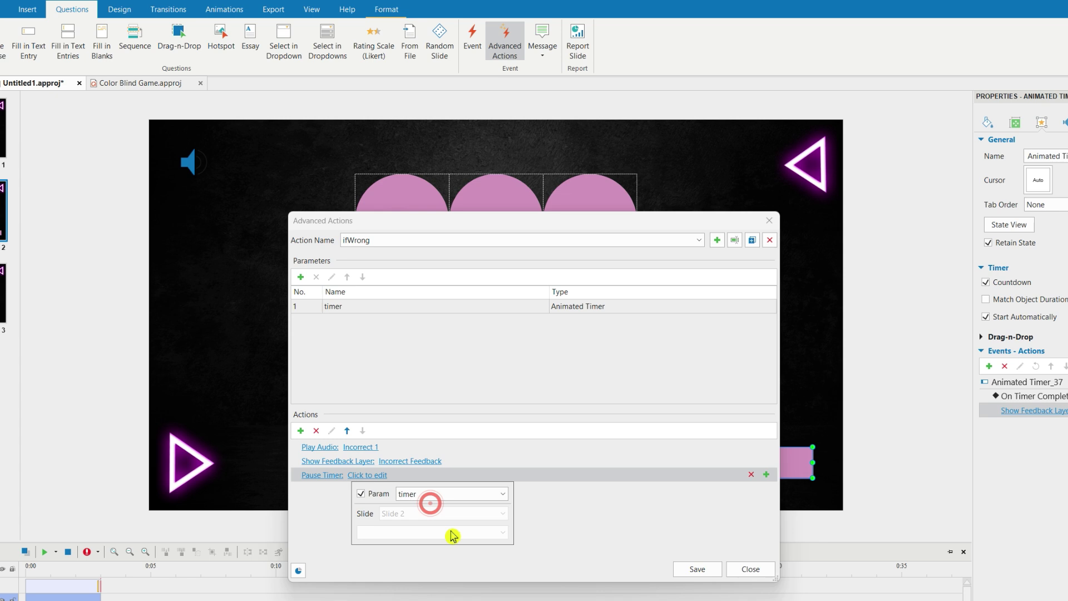
left_click(564, 540)
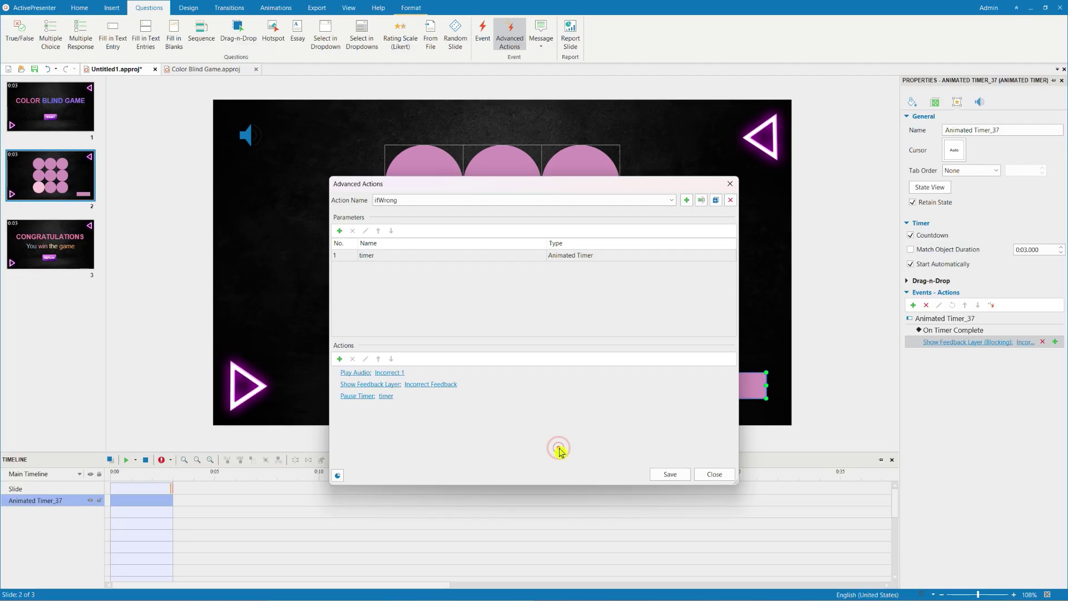
Step: Close the Advanced Actions editor and select Shape_14, the bottom-right circle
left_click(713, 474)
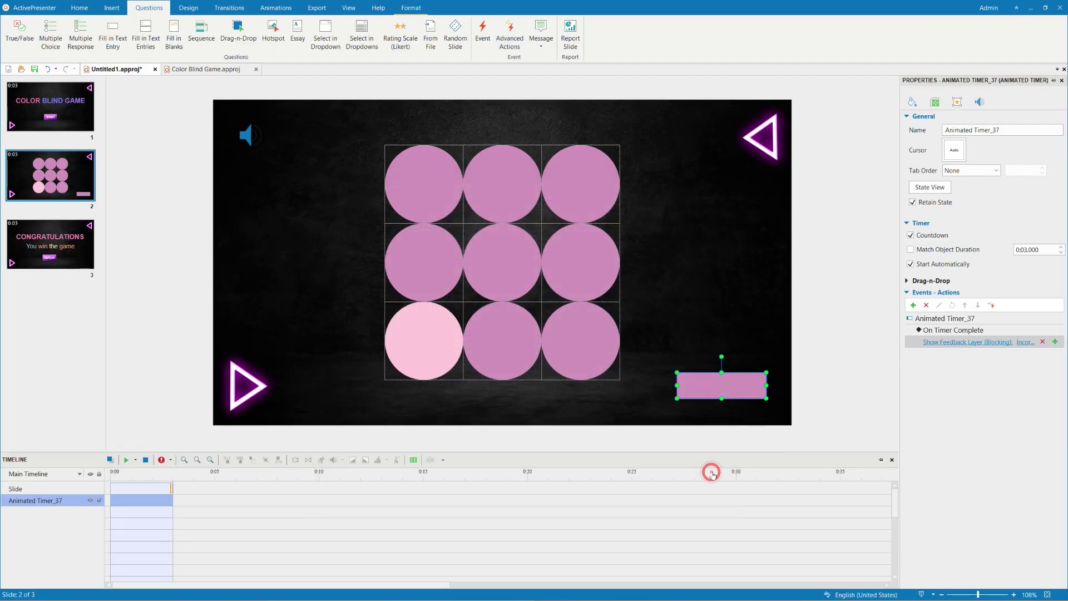
left_click(949, 392)
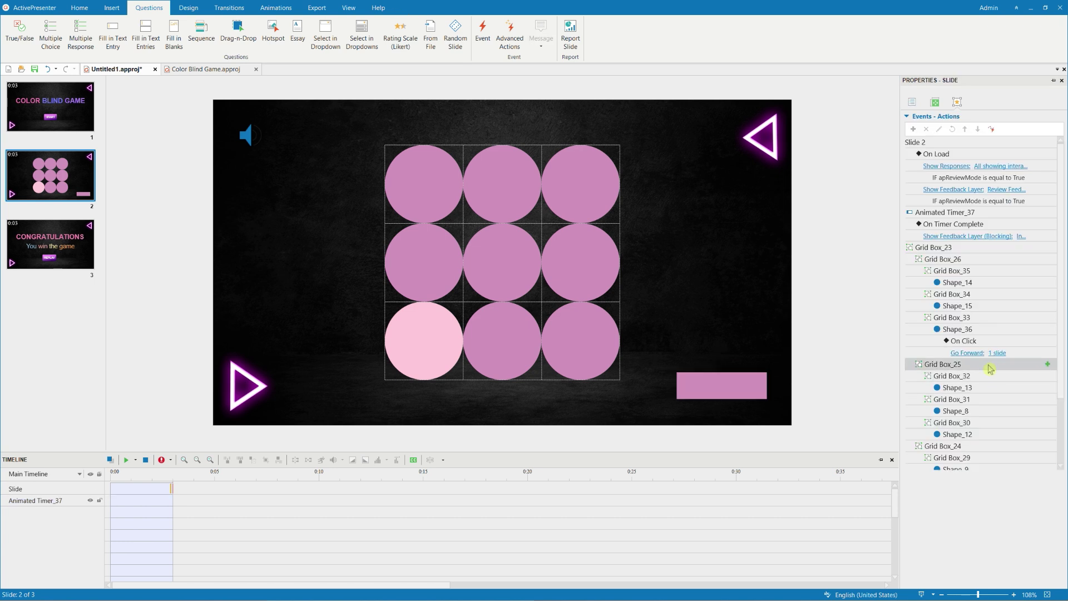
left_click(971, 283)
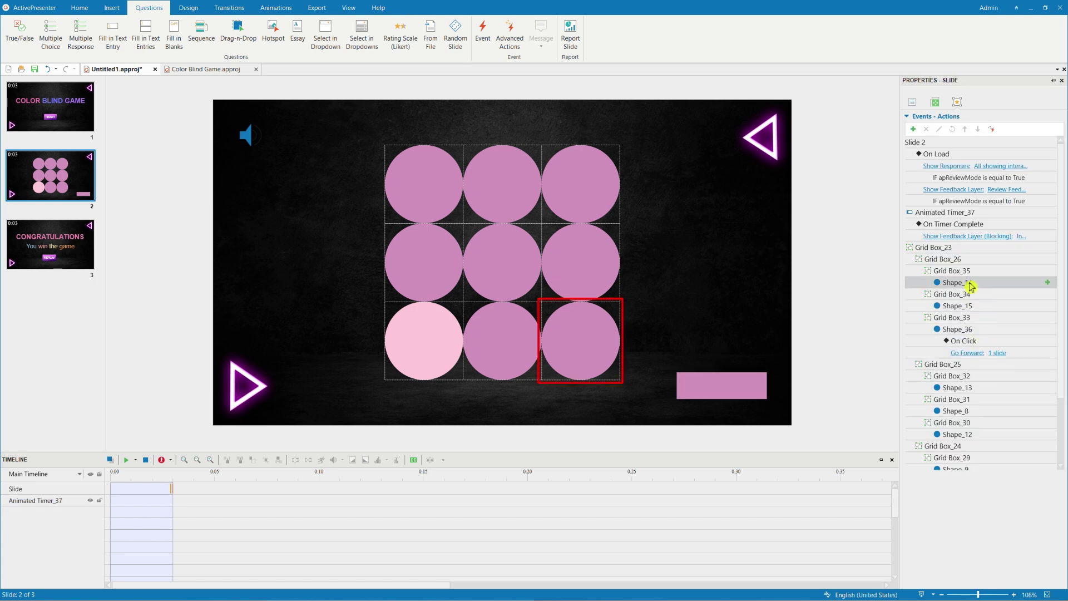
left_click(983, 307)
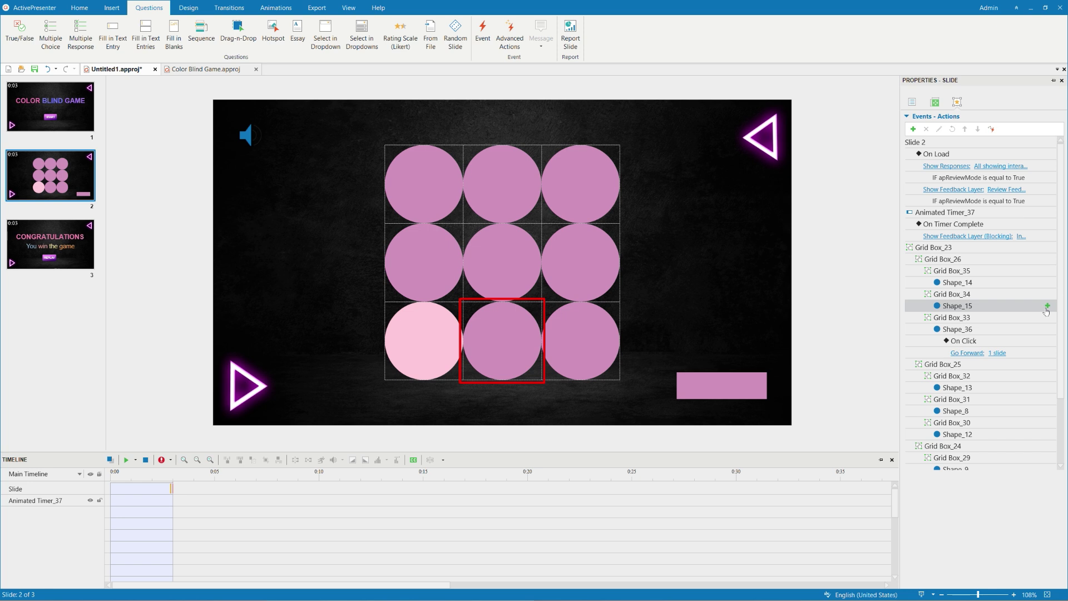
left_click(1046, 284)
Step: Give Shape_14 an On Click event running ifWrong with Animated Timer_37 as timer
left_click(1047, 283)
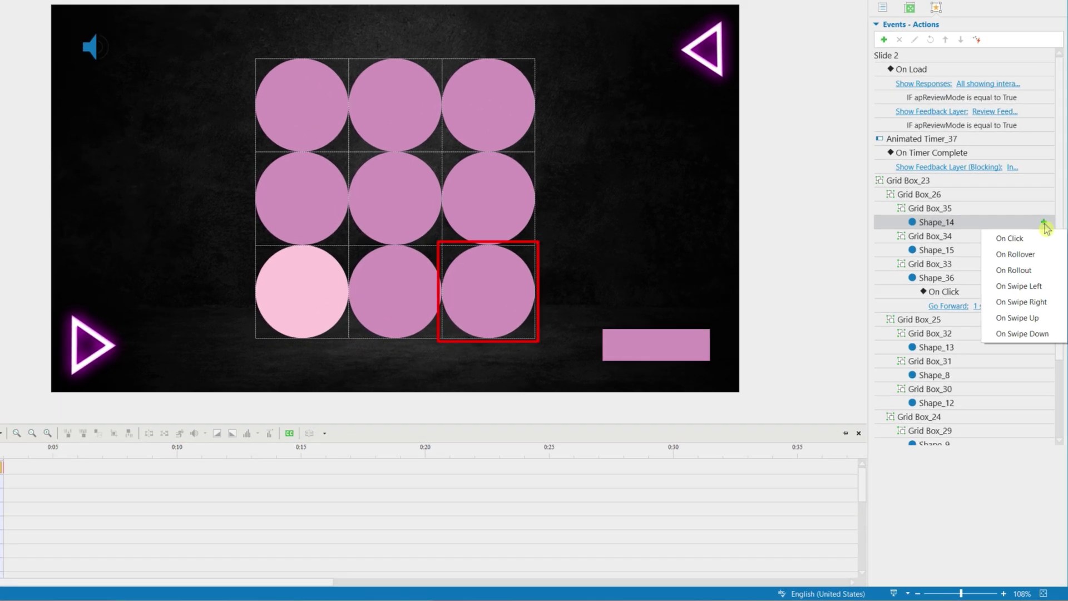
left_click(1043, 239)
left_click(974, 251)
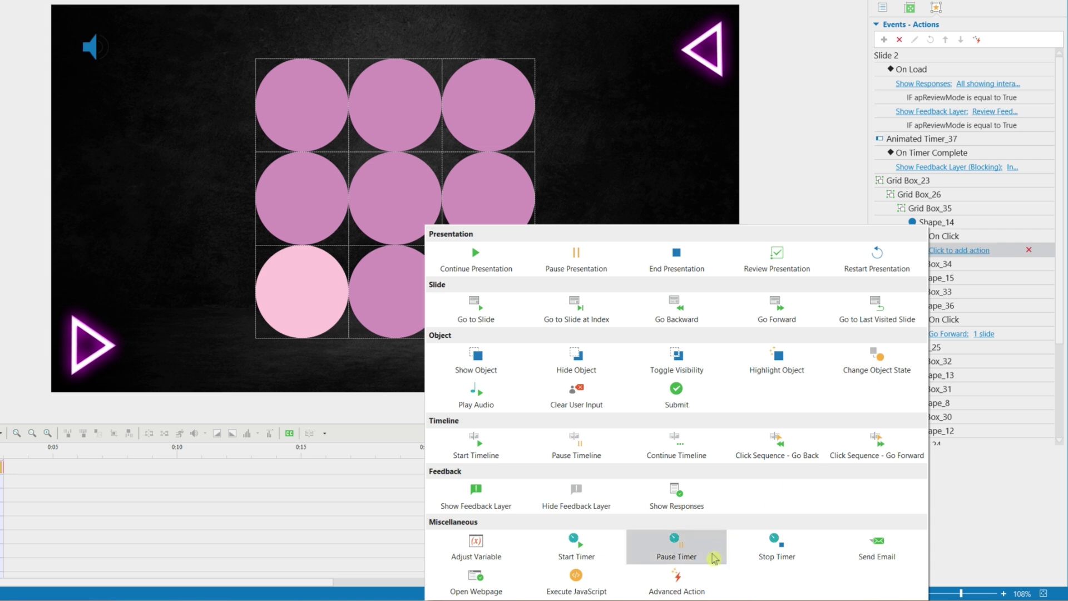
left_click(677, 582)
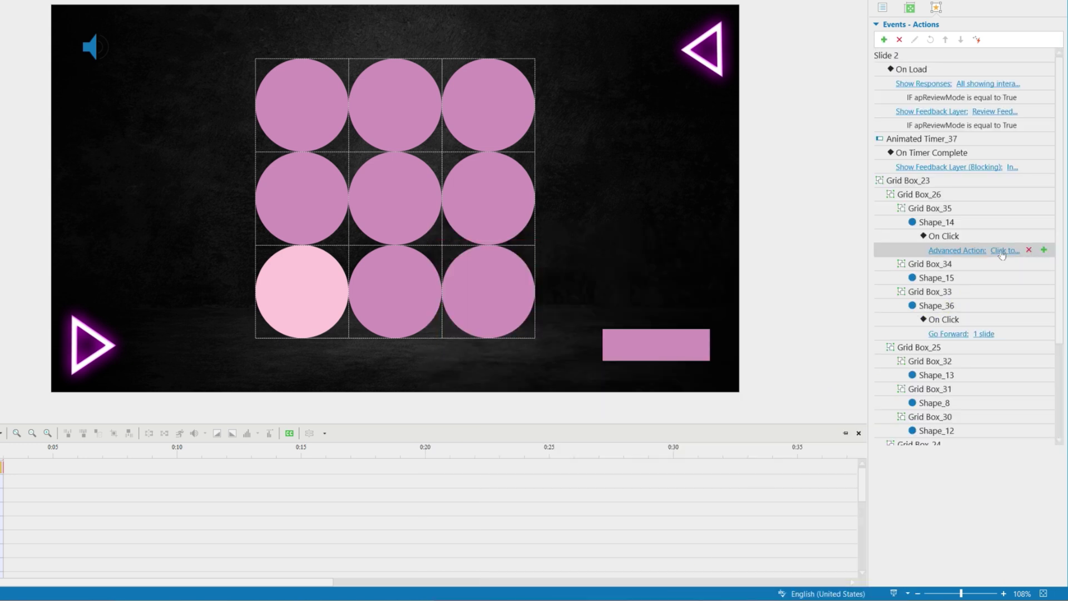
left_click(1002, 252)
left_click(946, 270)
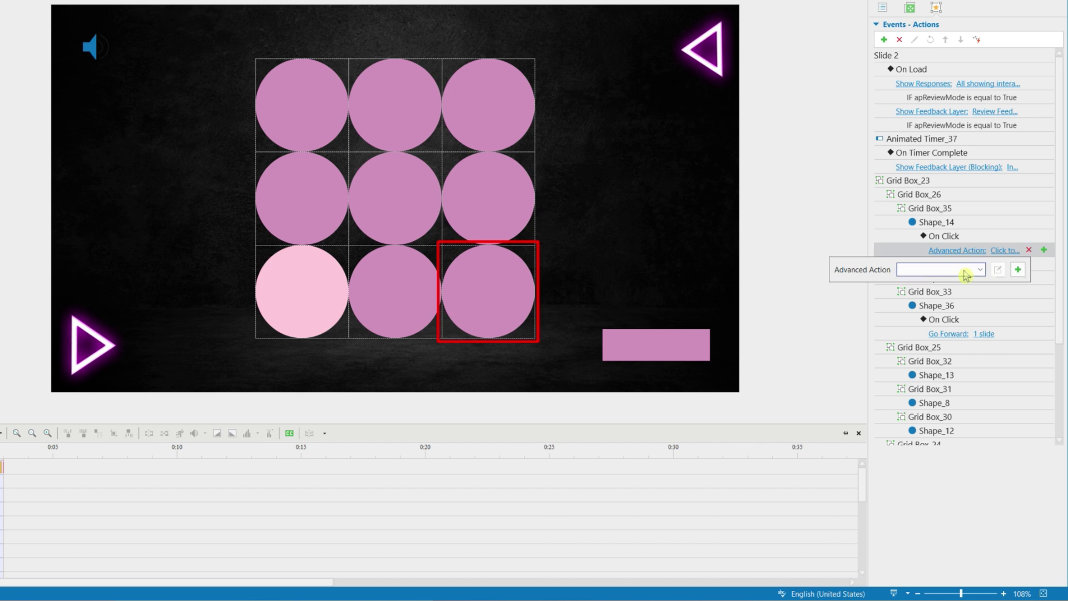
left_click(940, 292)
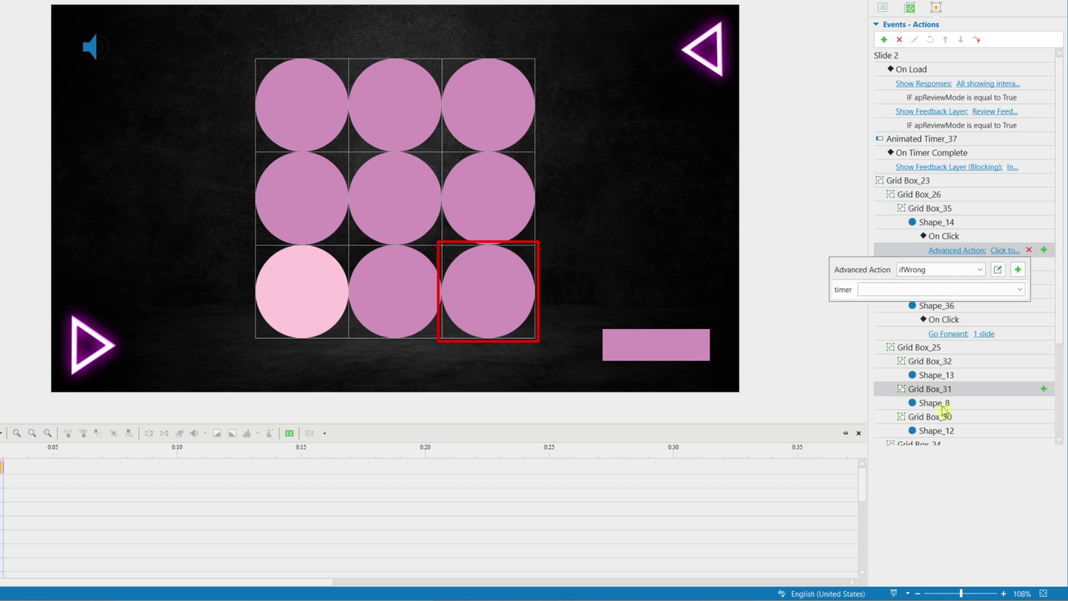
left_click(938, 289)
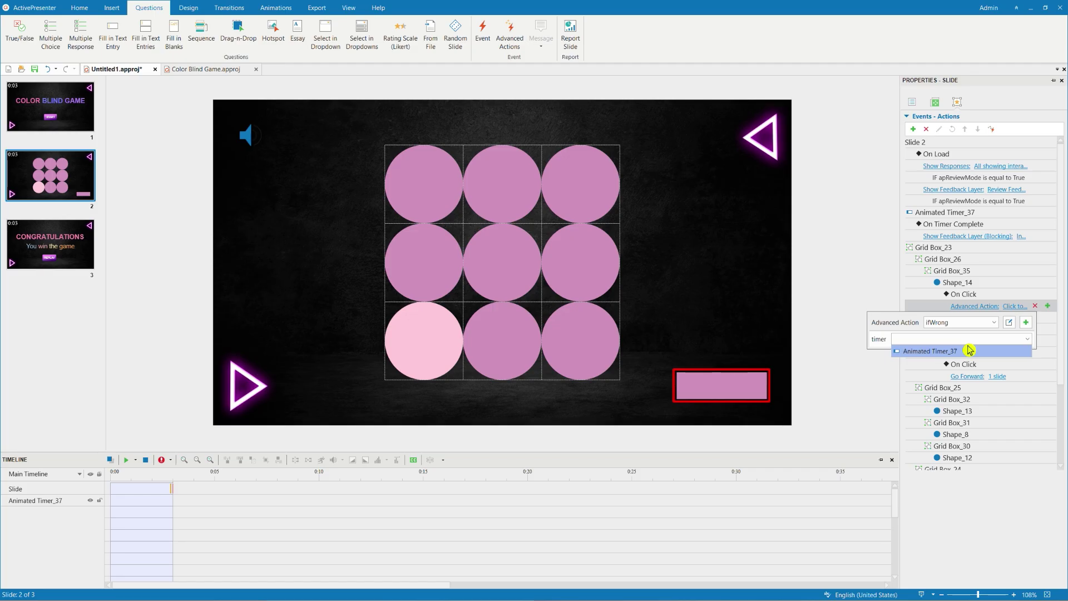
left_click(969, 350)
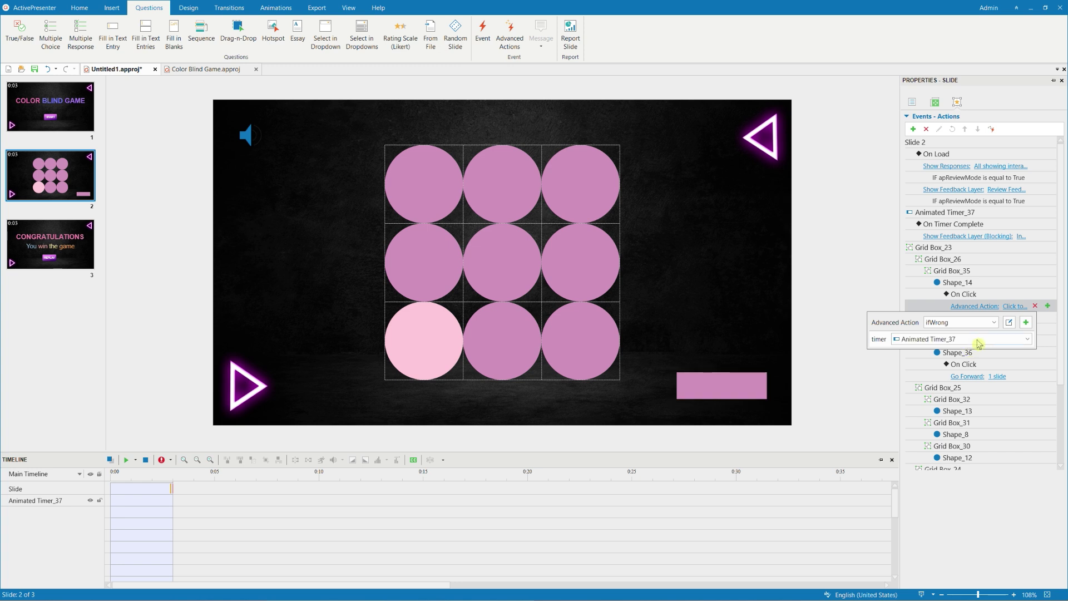
left_click(981, 352)
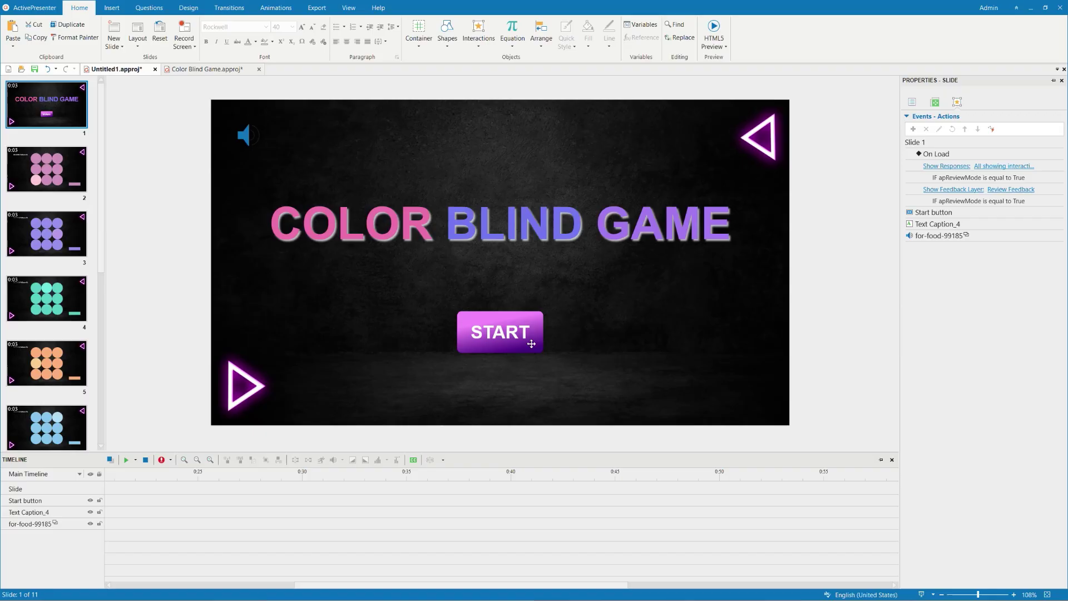
Step: Give the START button an On Click event with the Go Forward action
left_click(1055, 340)
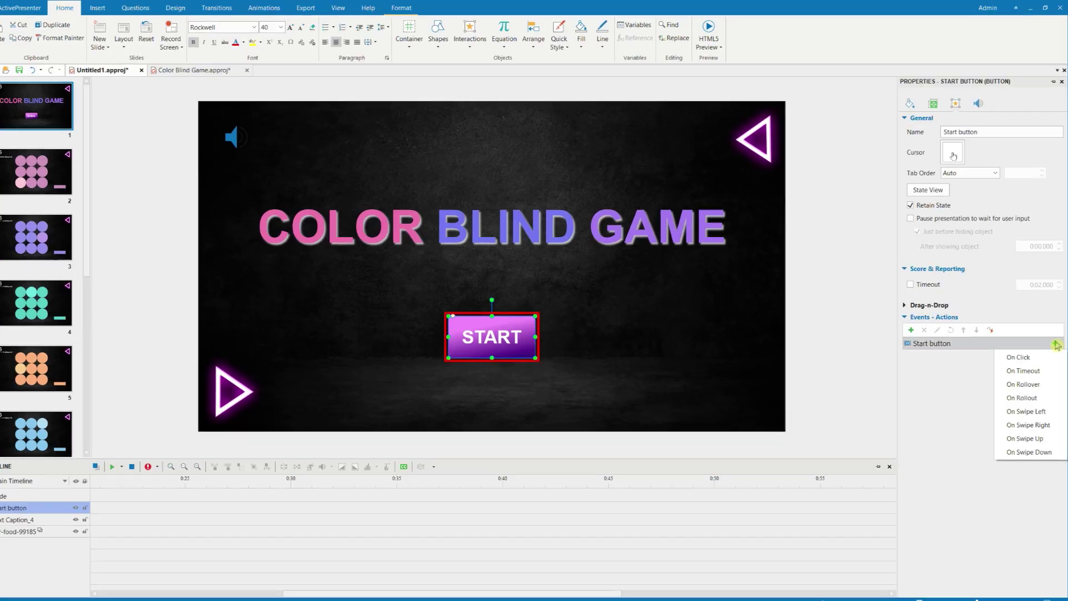
left_click(1039, 358)
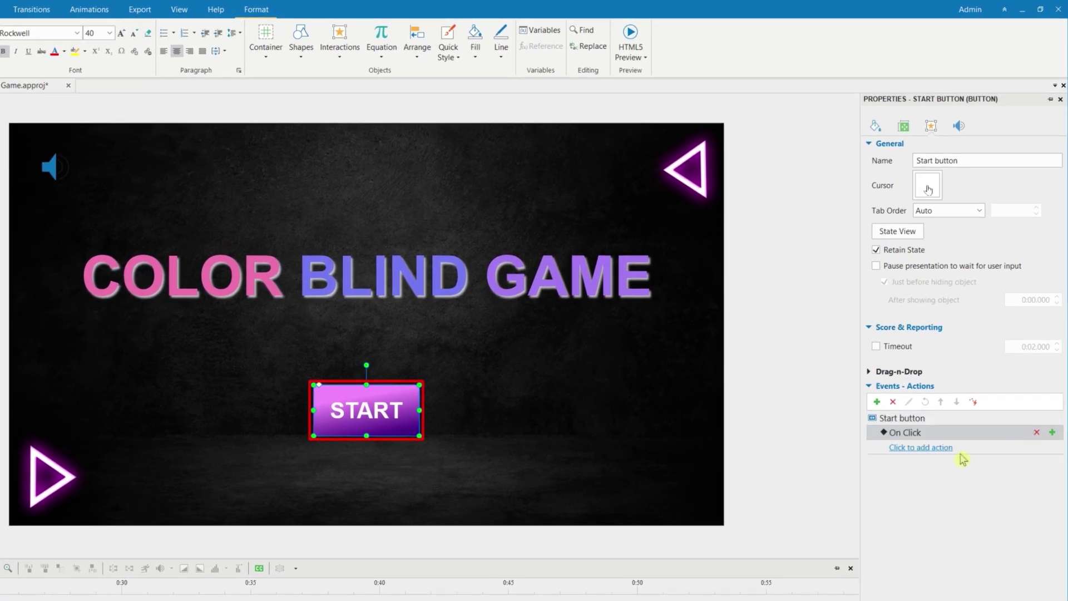
left_click(921, 449)
left_click(910, 136)
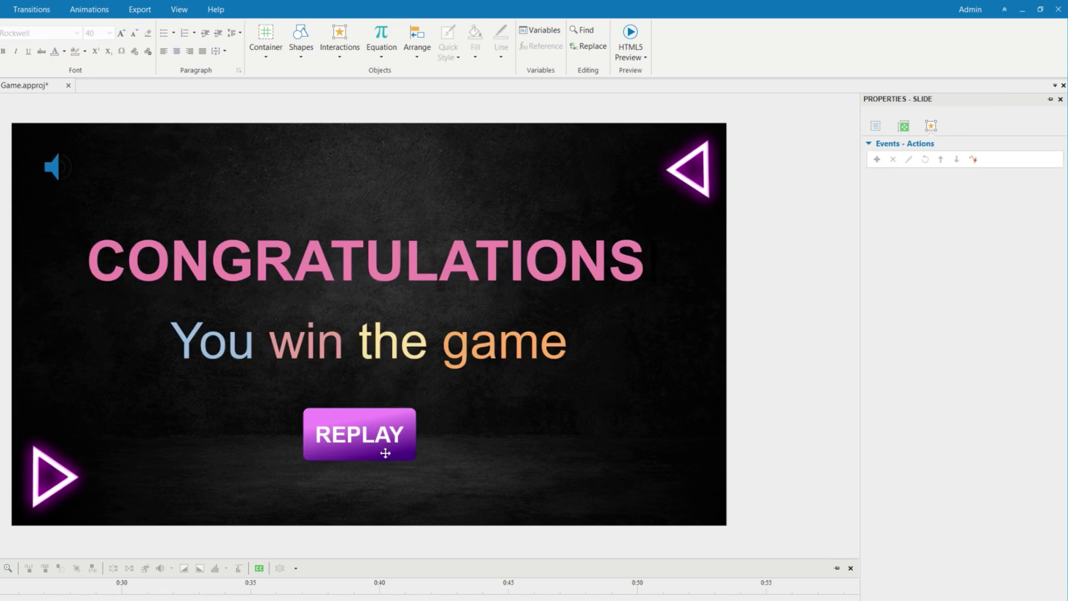
Step: Give the REPLAY button an On Click event that runs Restart Presentation
left_click(385, 452)
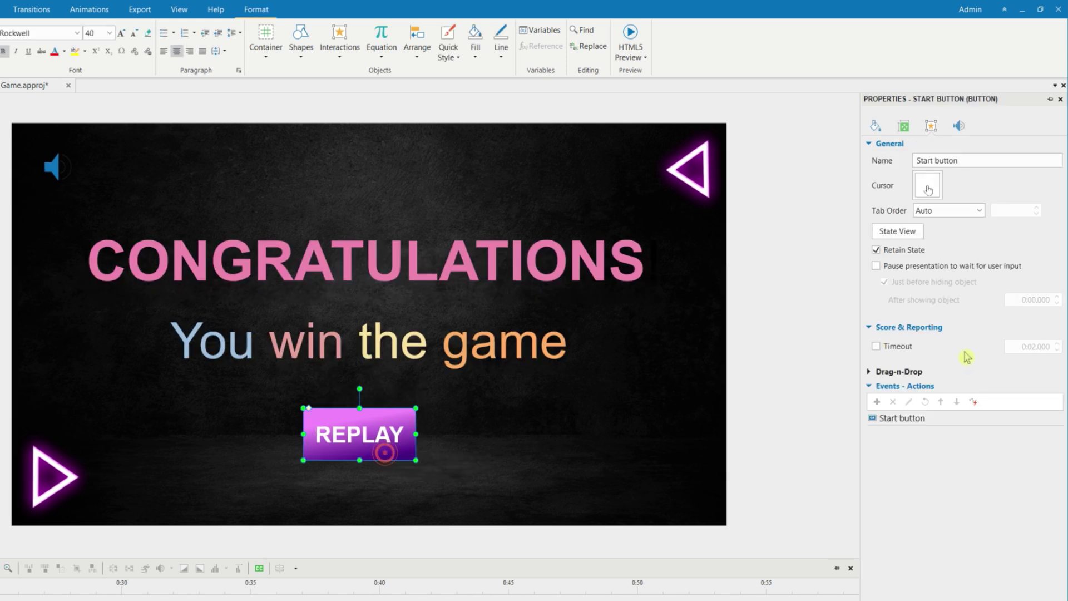
left_click(1053, 418)
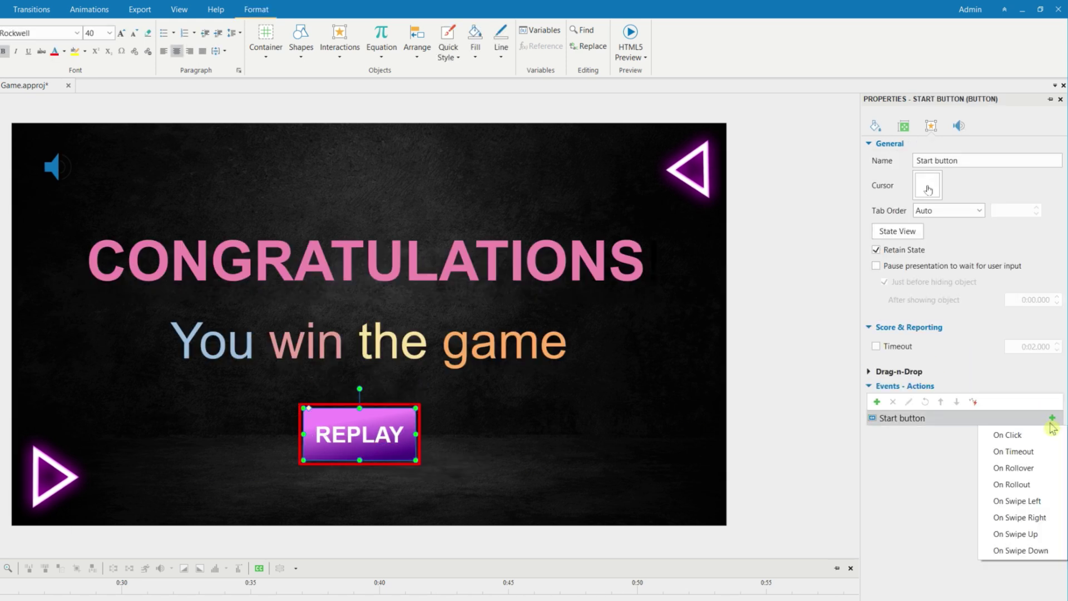
left_click(1034, 435)
left_click(929, 448)
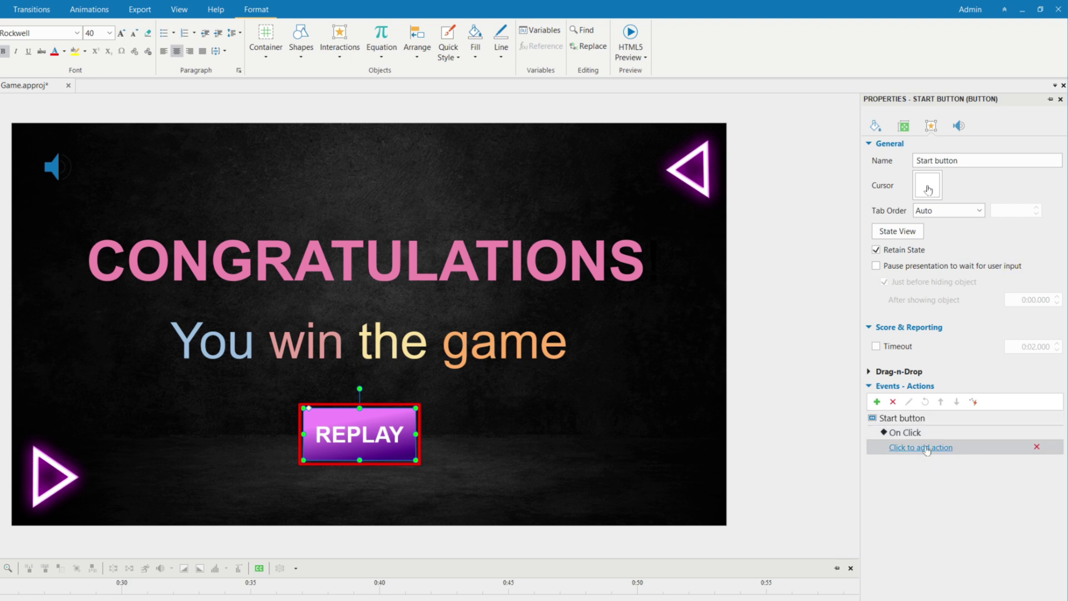
left_click(1013, 93)
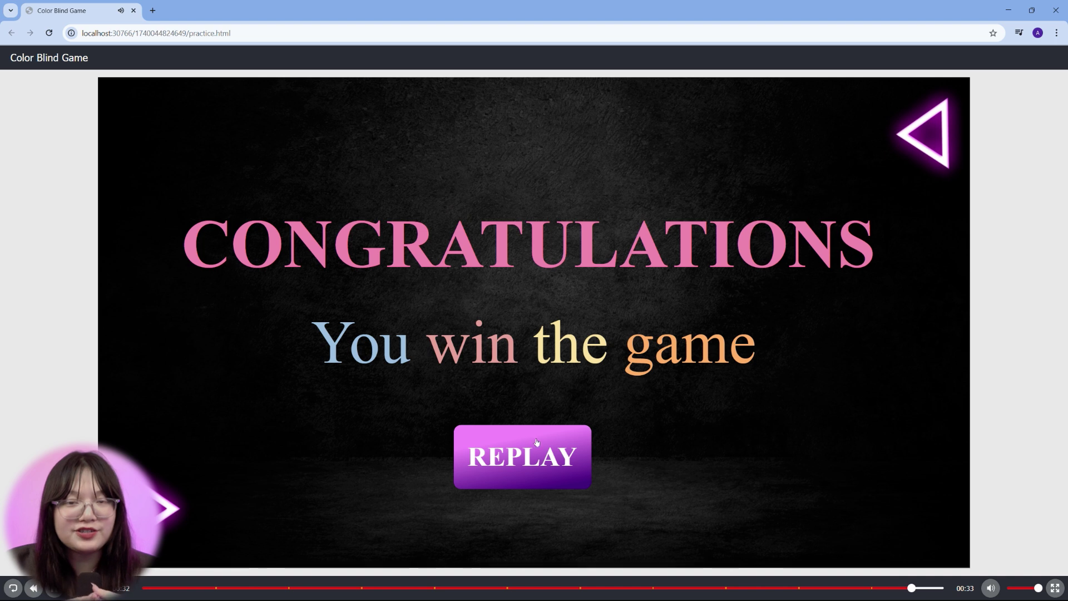
Step: In the preview, replay and start, score one point, hit a wrong circle, then replay from GAME OVER
left_click(537, 461)
left_click(541, 446)
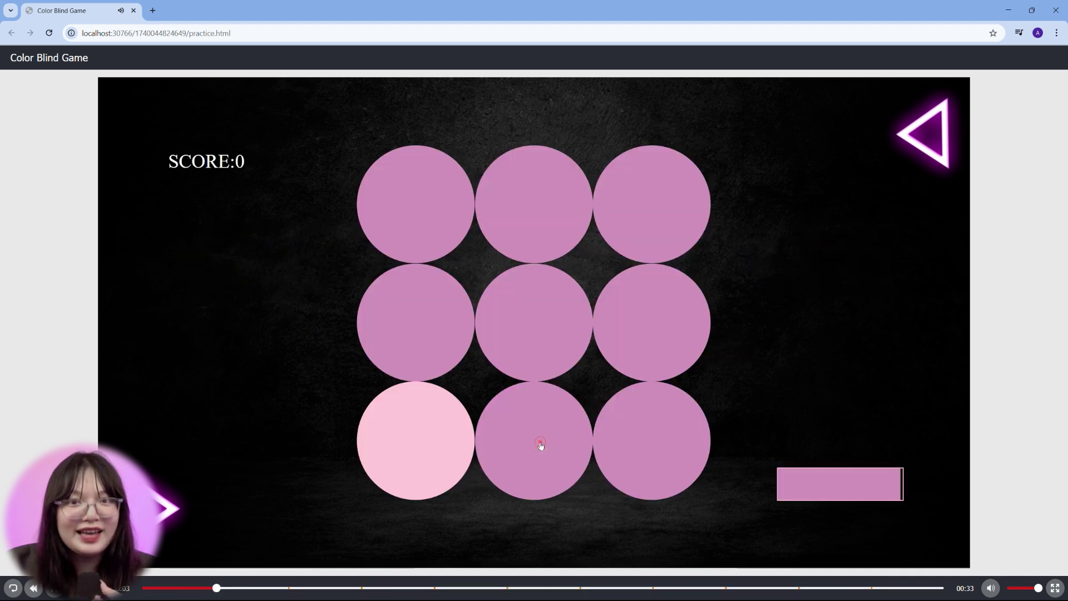
left_click(429, 446)
left_click(568, 349)
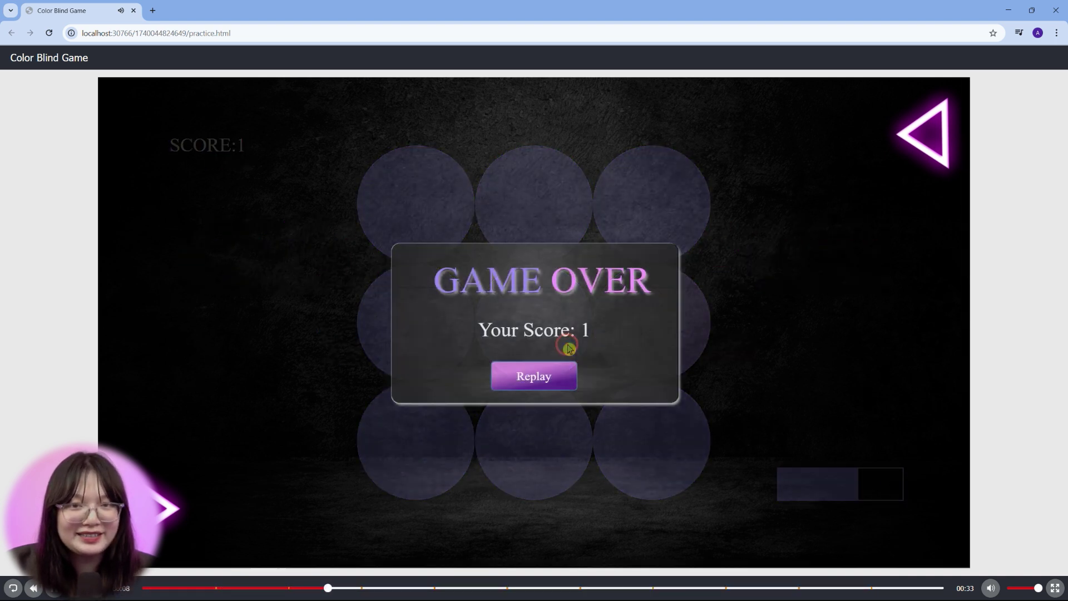
left_click(571, 383)
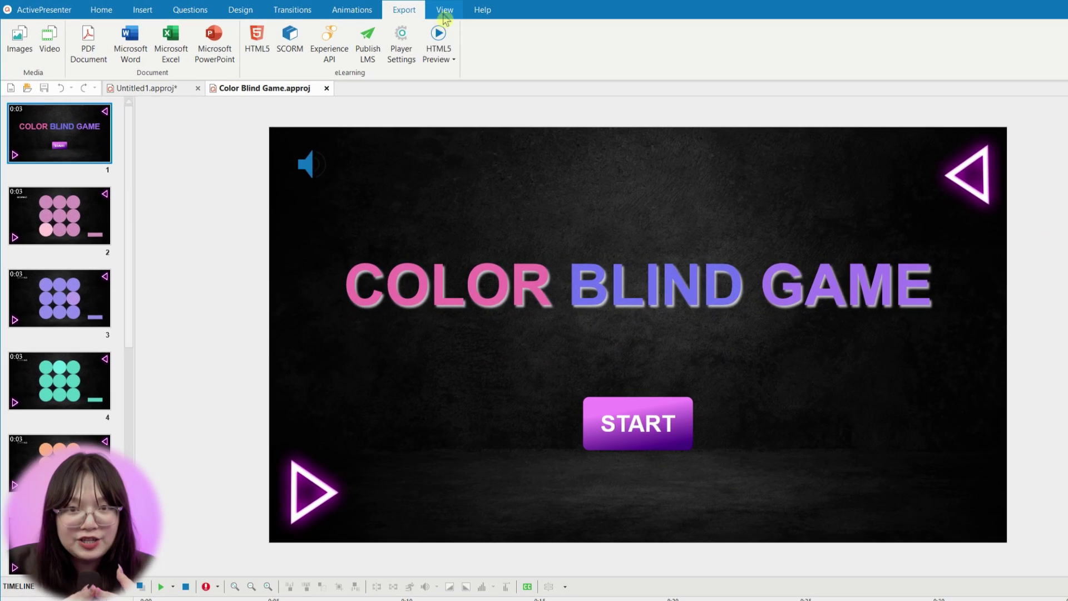
Step: Browse the Feedback Master layouts: GAME OVER, Incorrect, Complete, Incomplete, Timeout, Resume Presentation
left_click(446, 12)
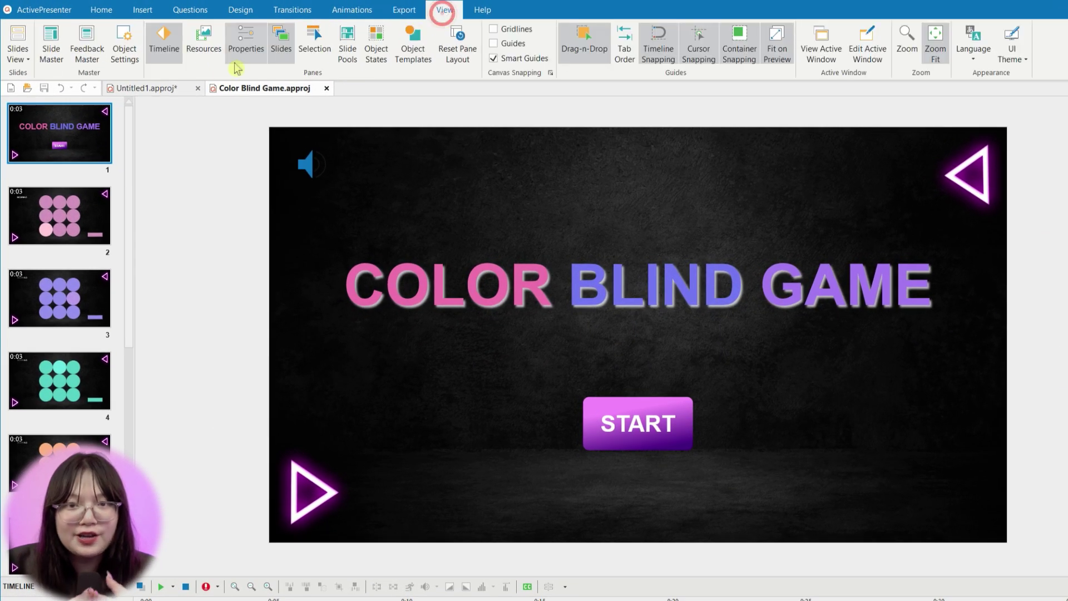
left_click(99, 58)
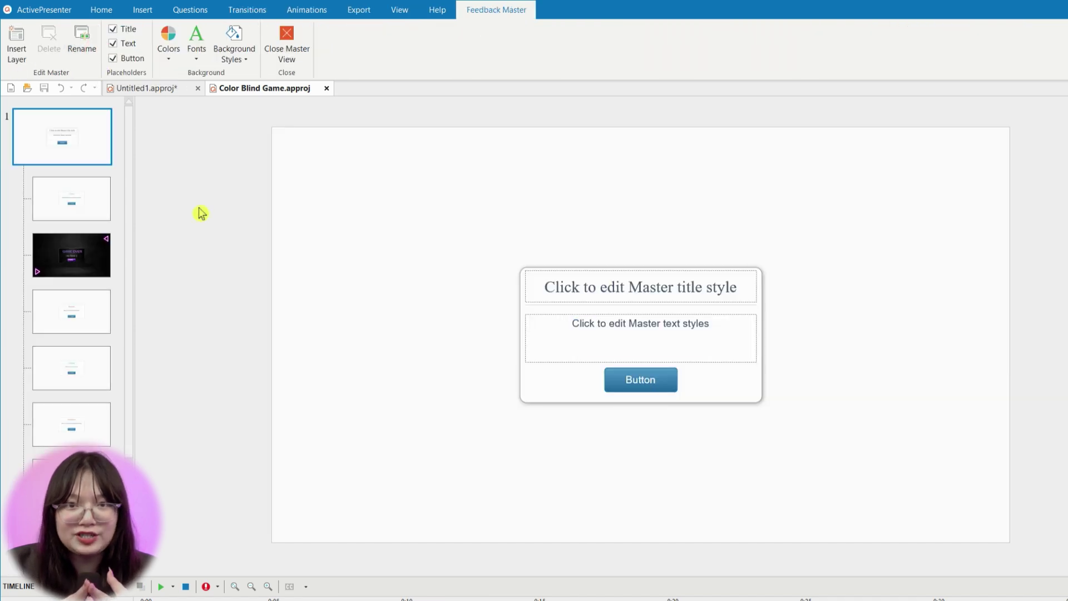
left_click(85, 213)
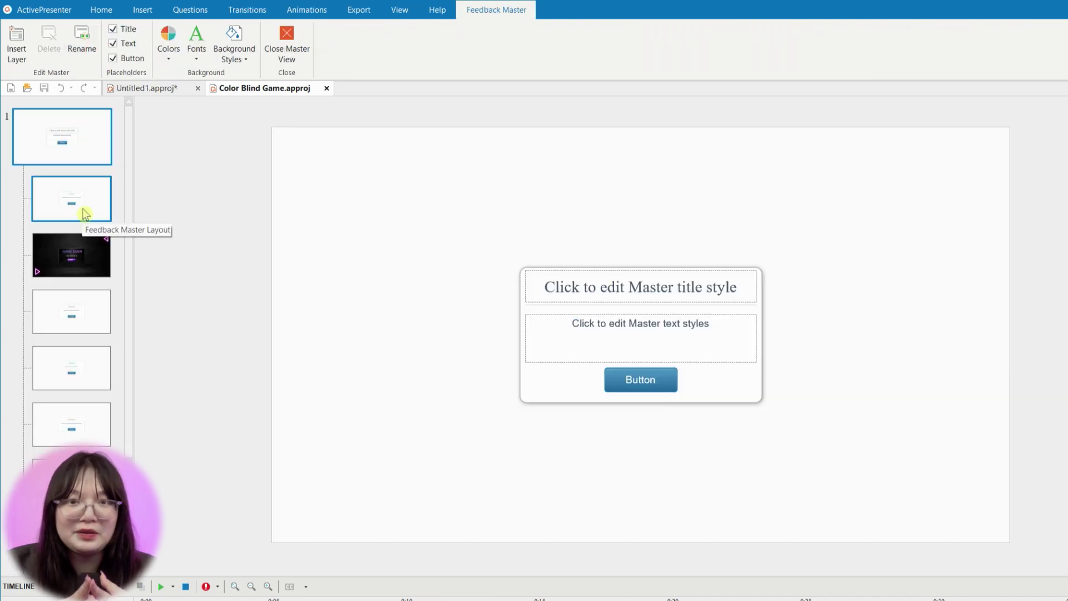
left_click(95, 261)
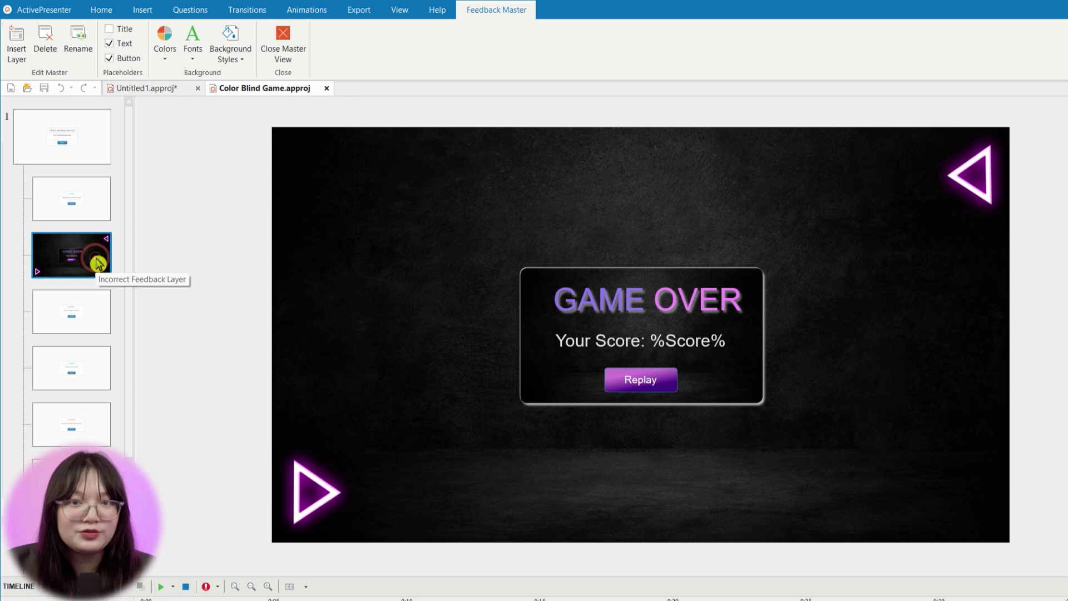
left_click(101, 321)
left_click(88, 372)
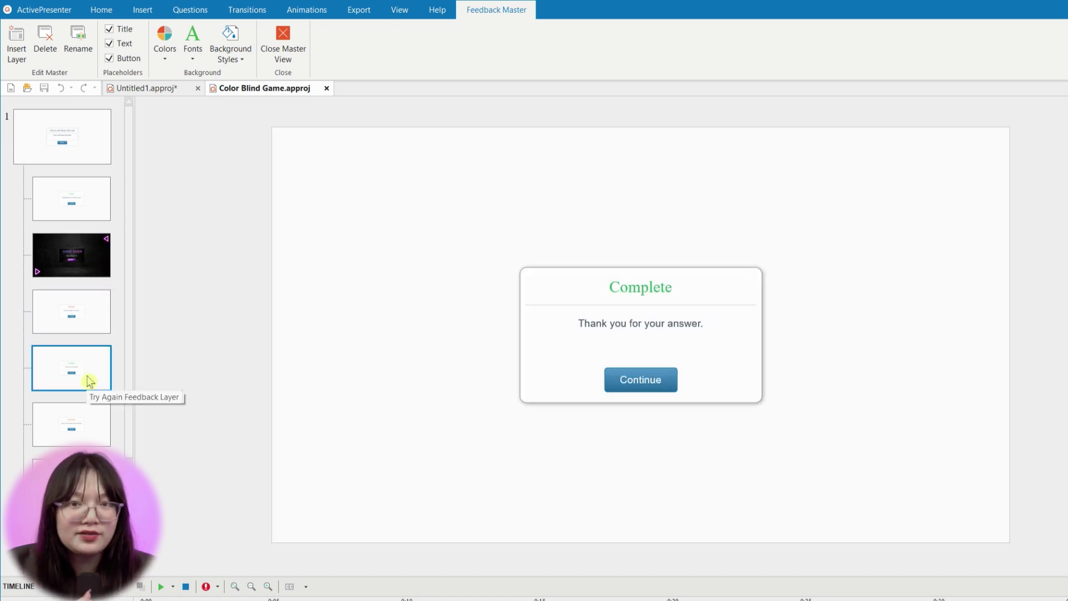
left_click(89, 437)
left_click(89, 464)
scroll(89, 445, "down", 2)
left_click(87, 440)
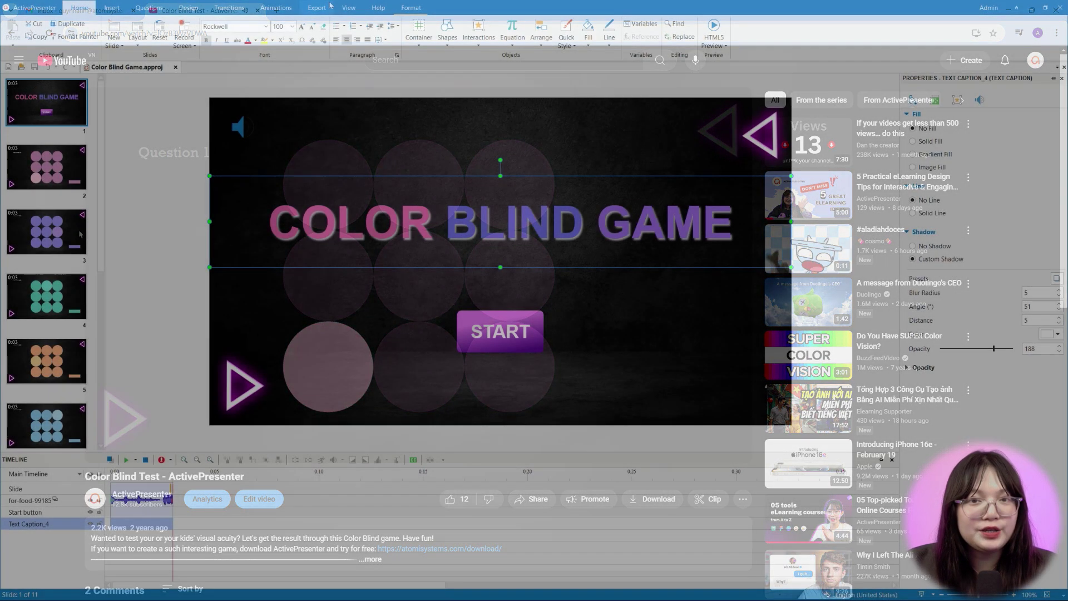
Step: Review the Export To Video settings, keeping MP4 format with quality 100
left_click(329, 6)
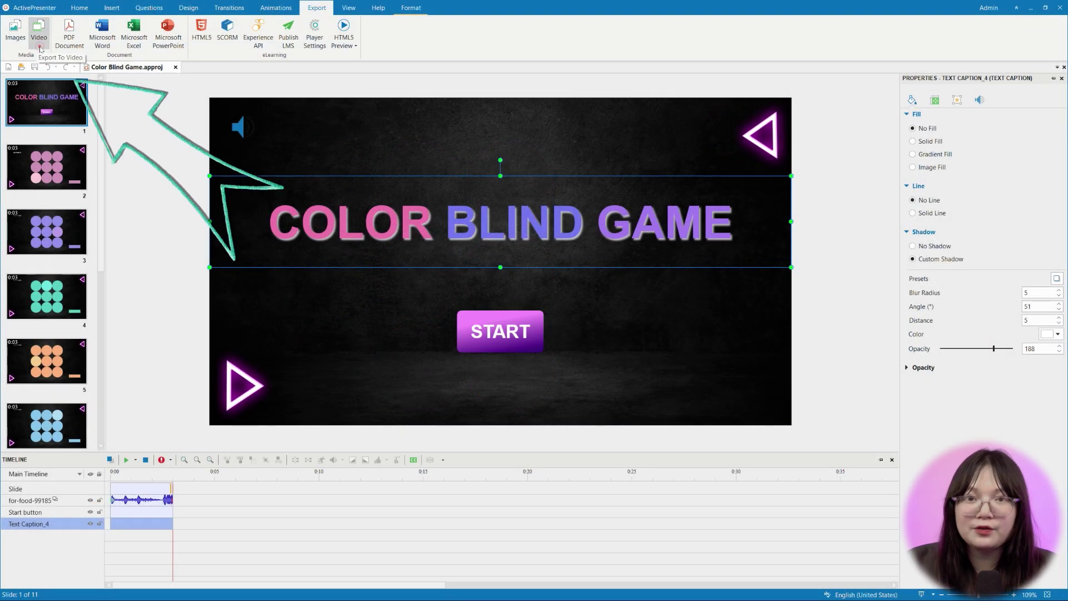
left_click(40, 48)
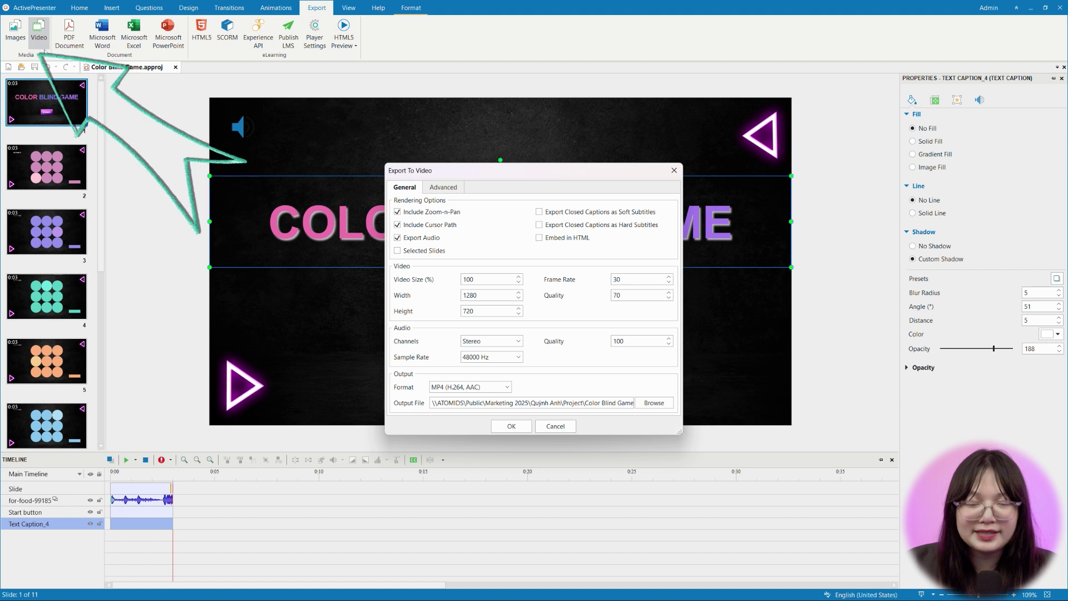
left_click(506, 384)
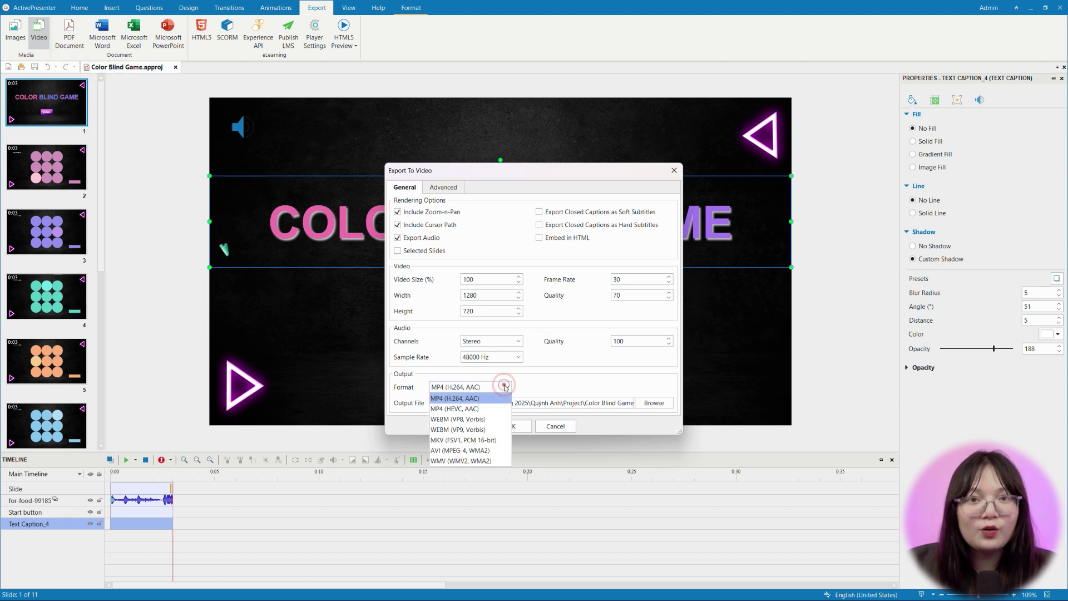
left_click(590, 372)
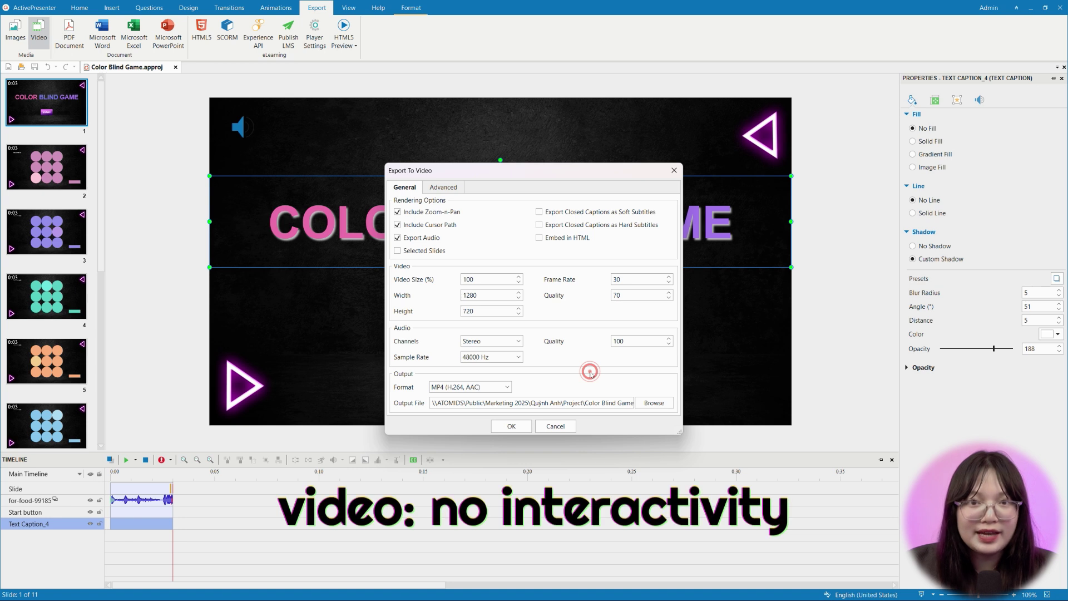
left_click(647, 295)
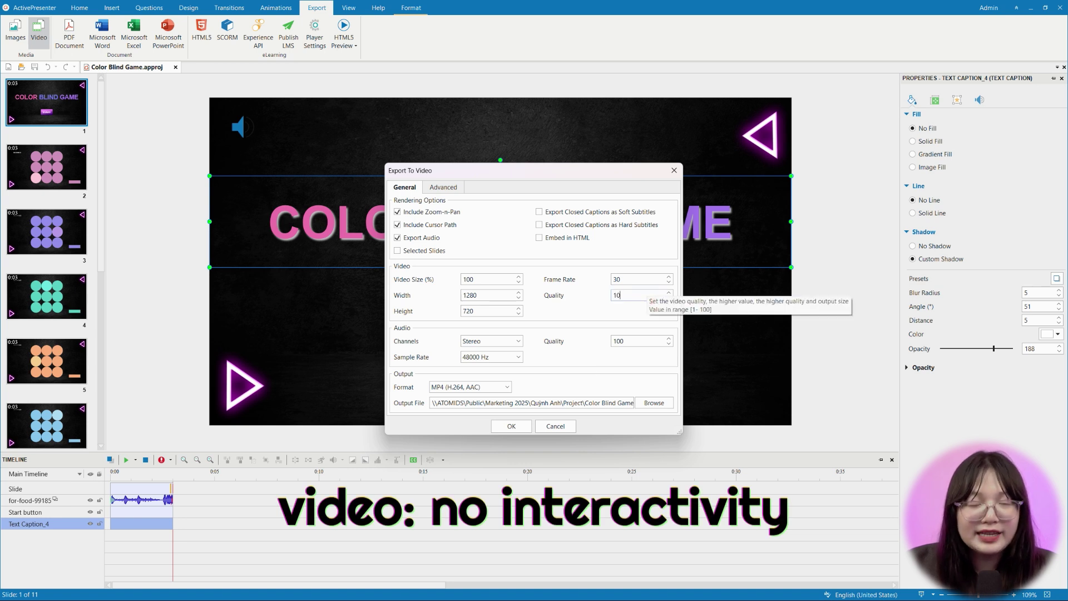
left_click(596, 366)
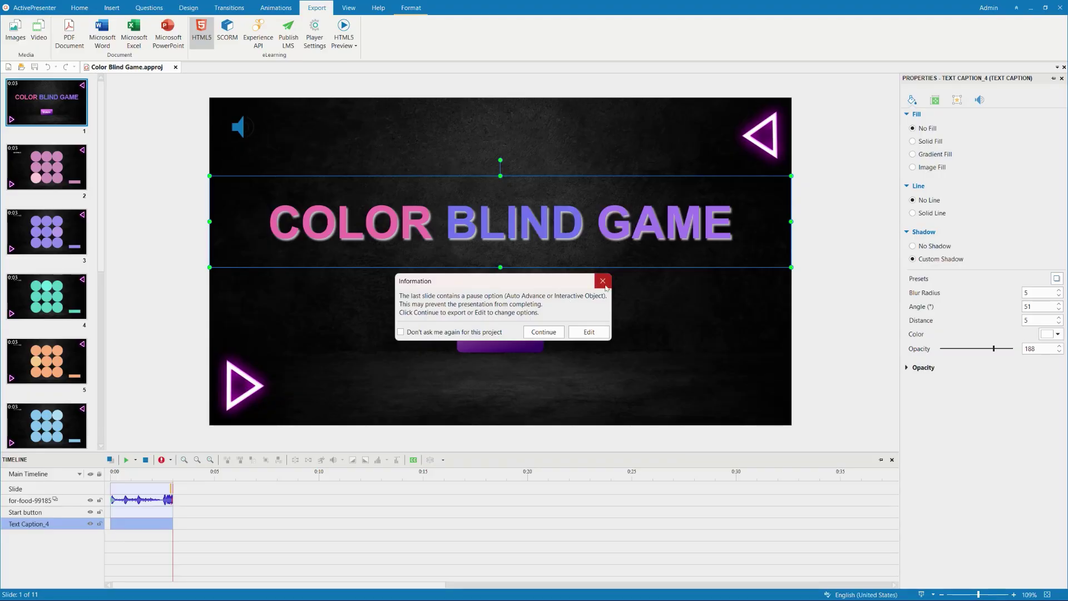
Step: Open the HTML5 export settings, tick Generate Zip, check Reporting with HTTP, then cancel
left_click(606, 286)
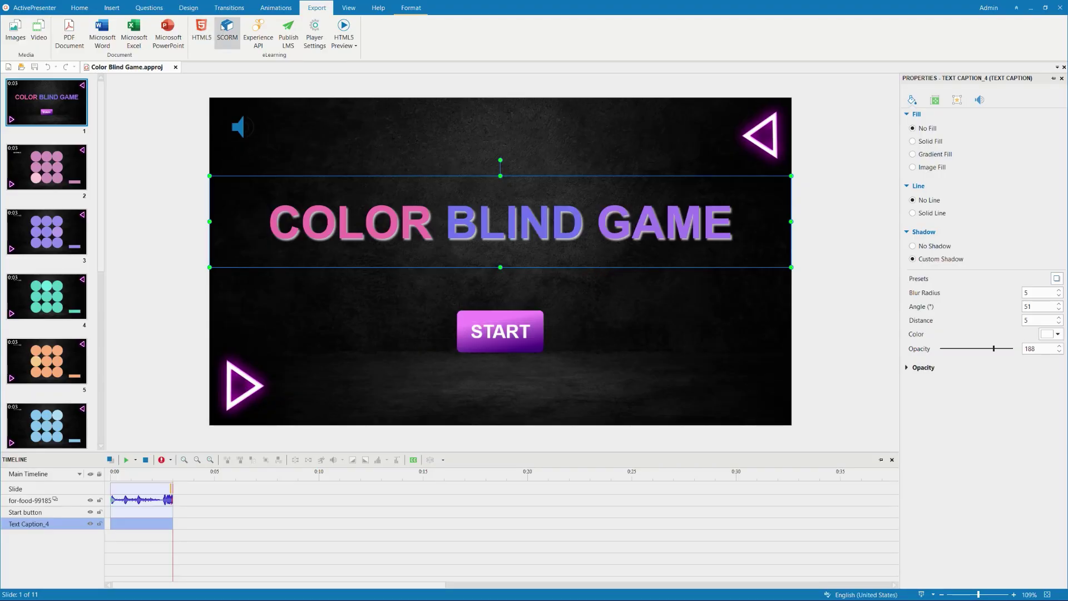
left_click(202, 34)
left_click(550, 332)
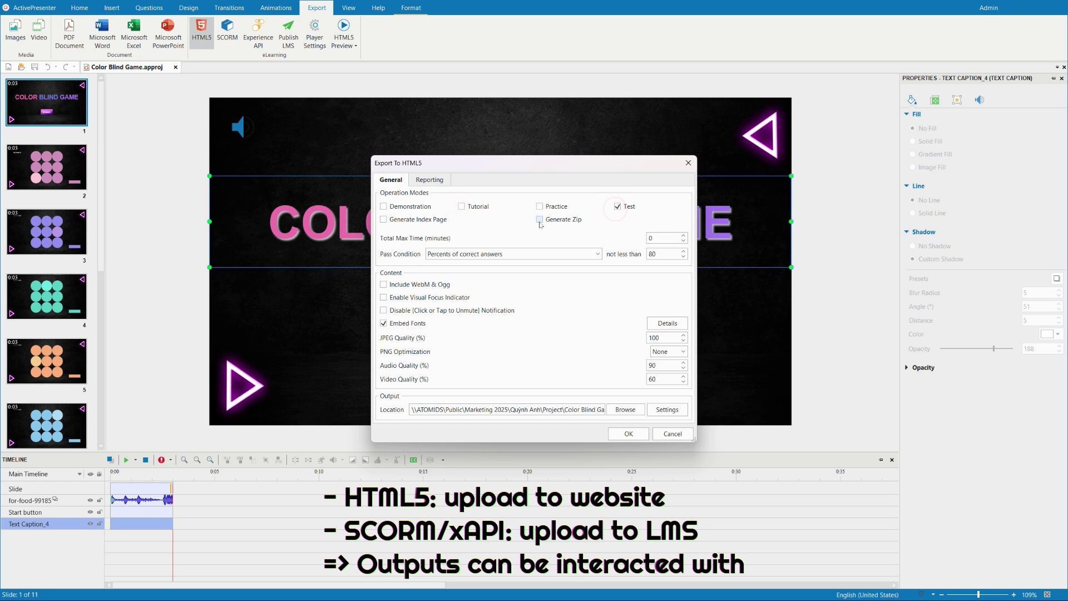
left_click(583, 256)
left_click(598, 257)
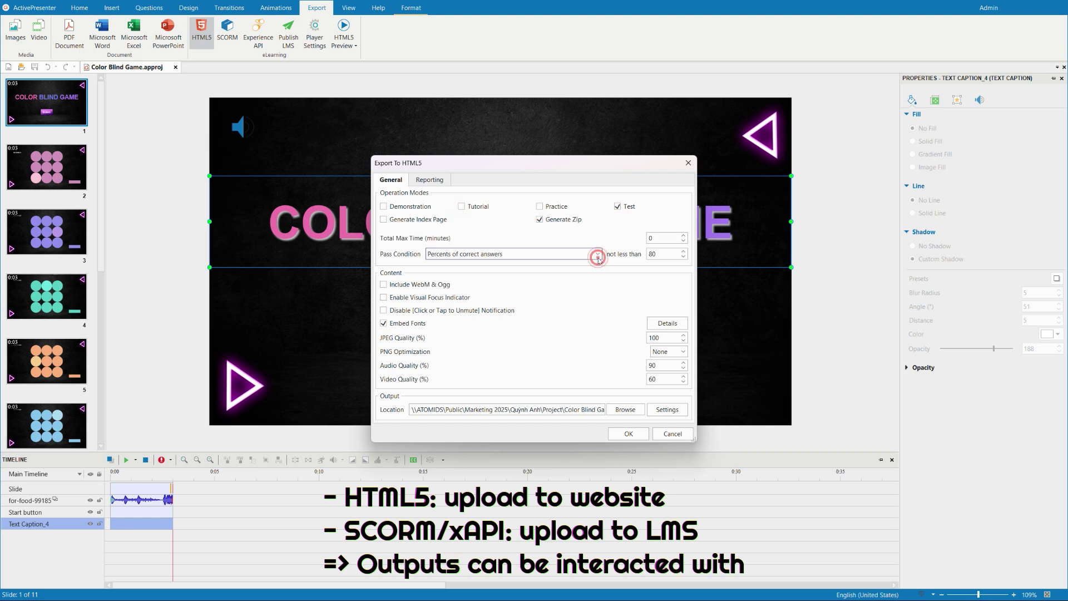
left_click(429, 180)
left_click(468, 225)
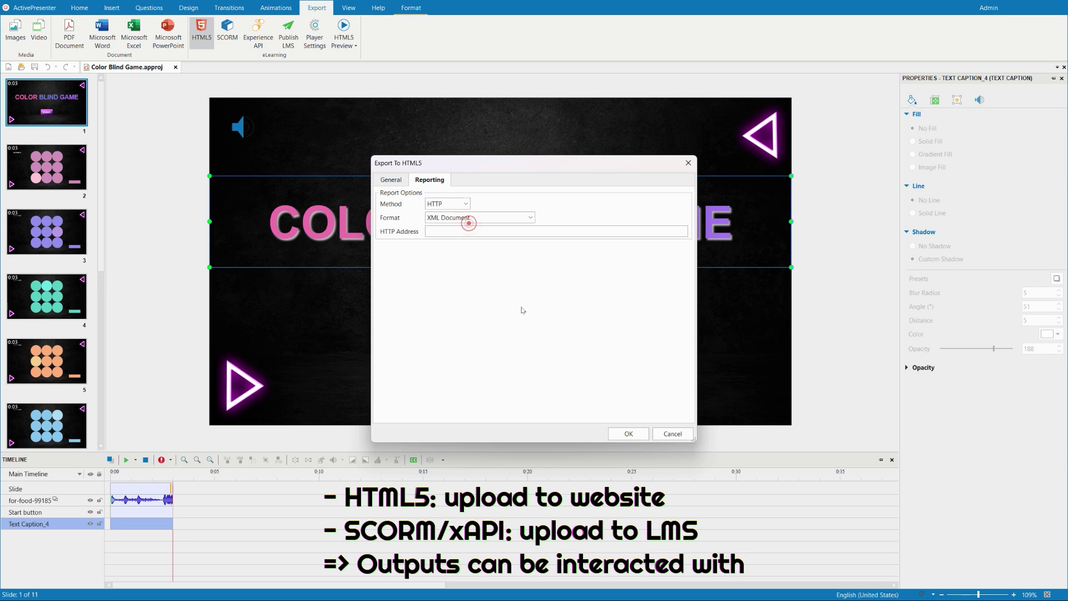
left_click(672, 438)
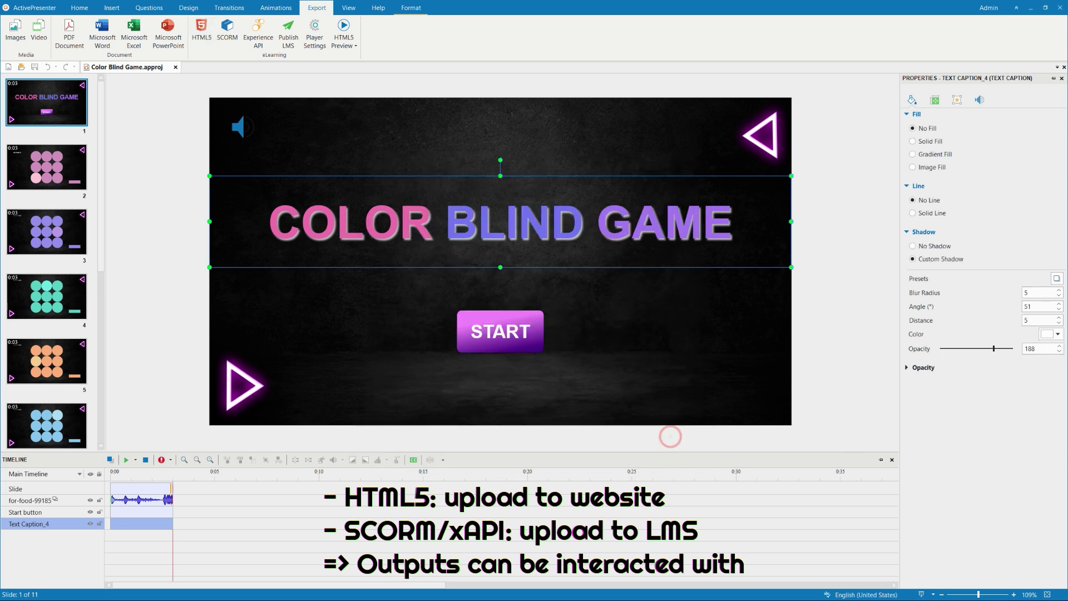
Step: Start a SCORM export and show its eLearning tab with SCORM 2004
left_click(225, 42)
left_click(535, 336)
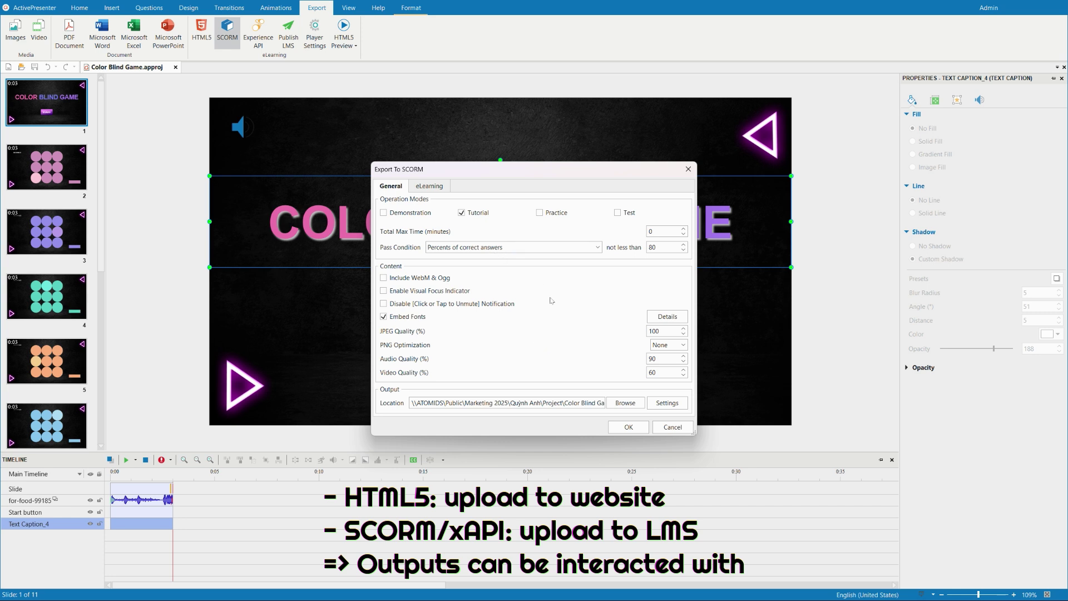
left_click(430, 186)
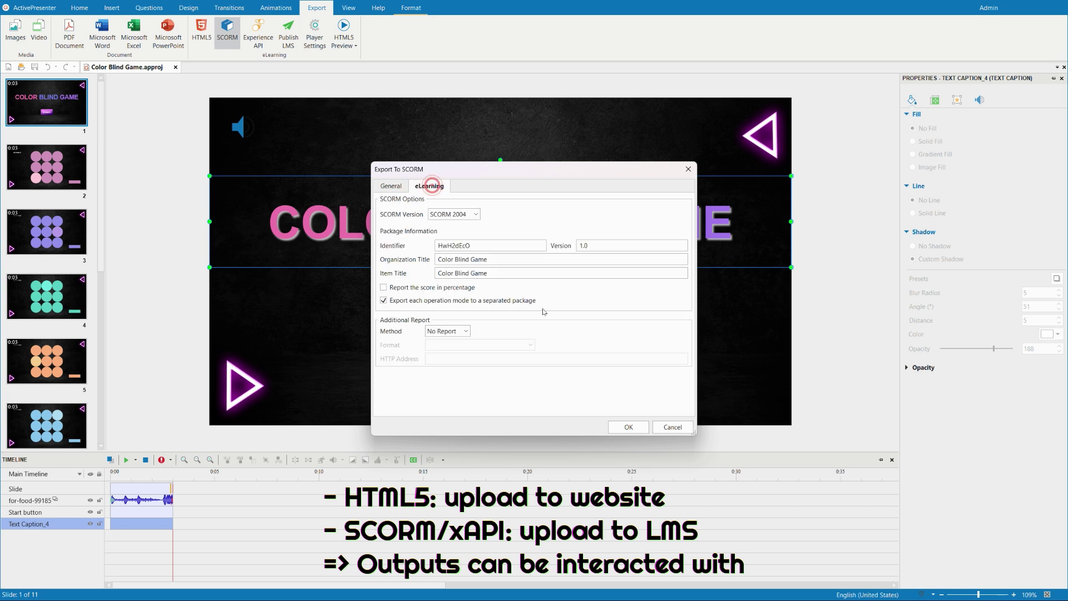